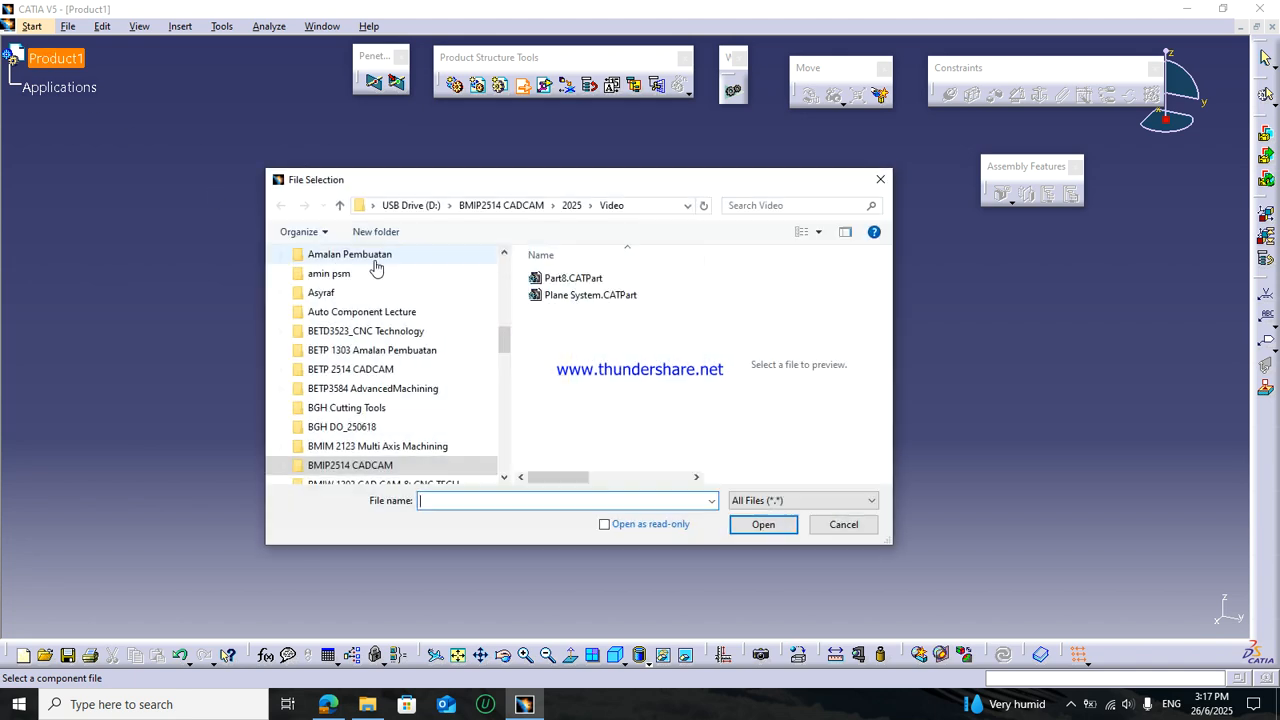
# - Insert Part8.CATPart and Plane System.CATPart from the Video folder as existing components of Product1
pyautogui.click(580, 280)
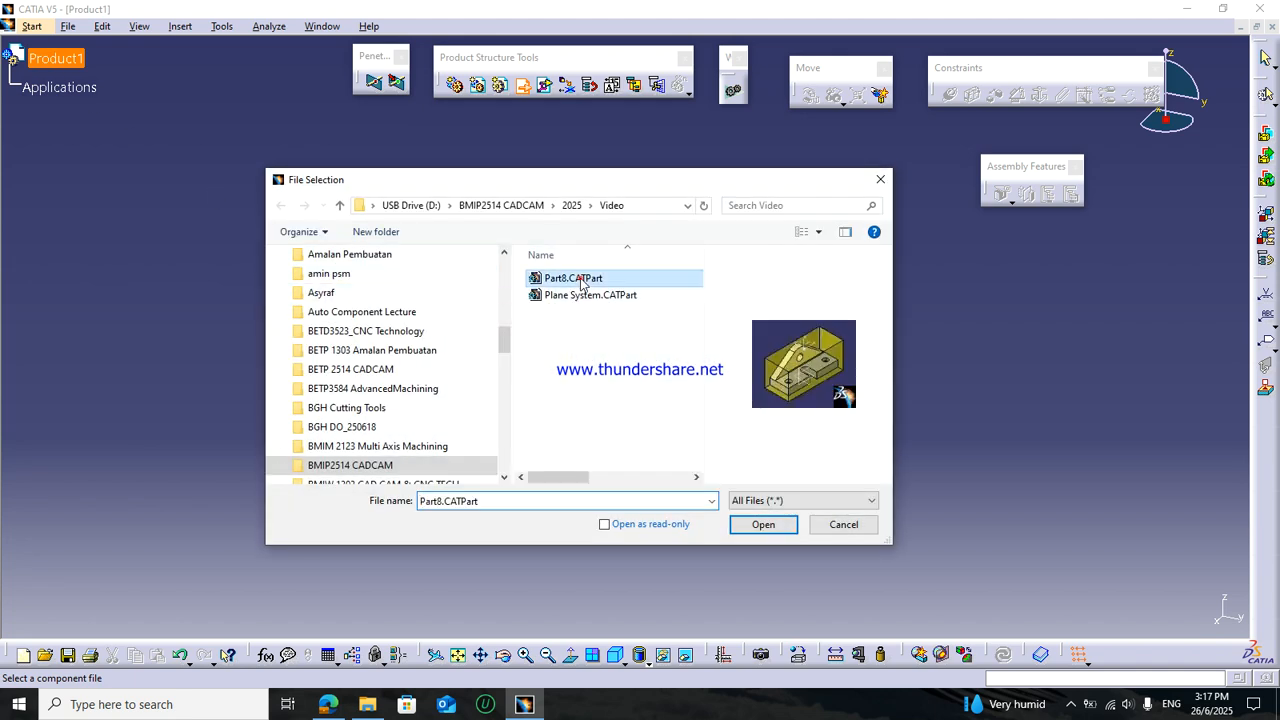
pyautogui.click(755, 525)
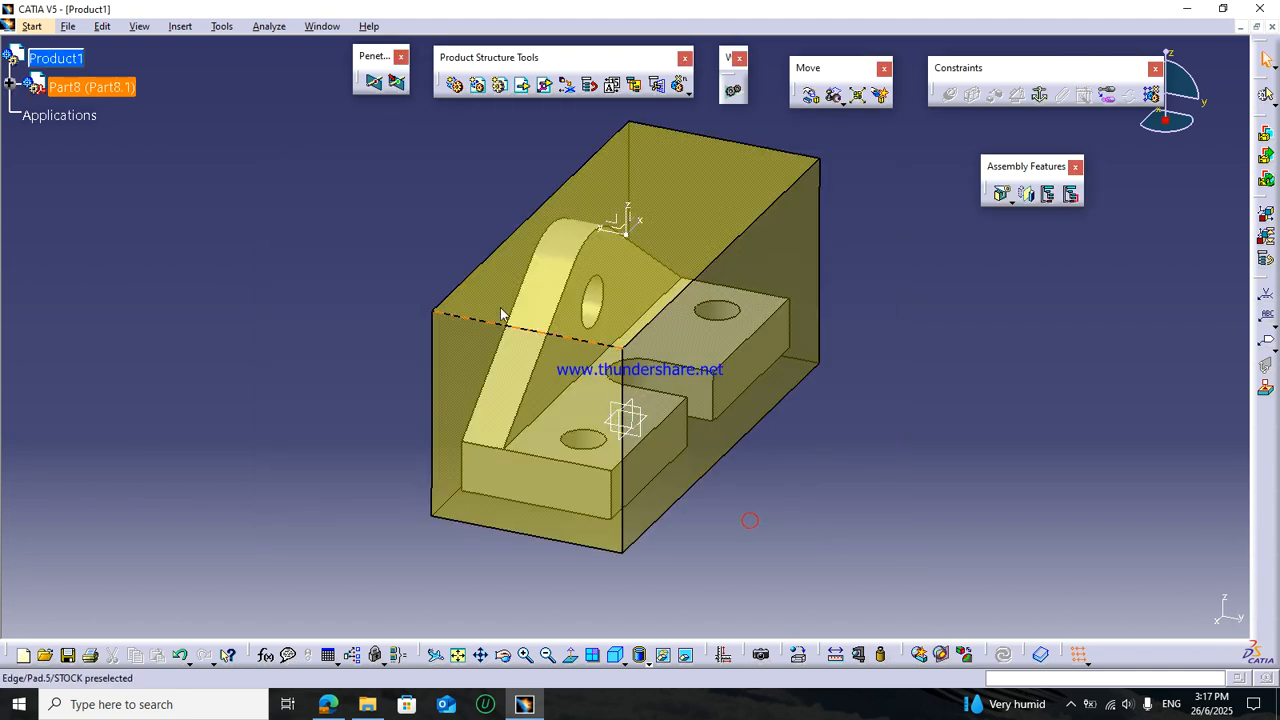
pyautogui.click(522, 85)
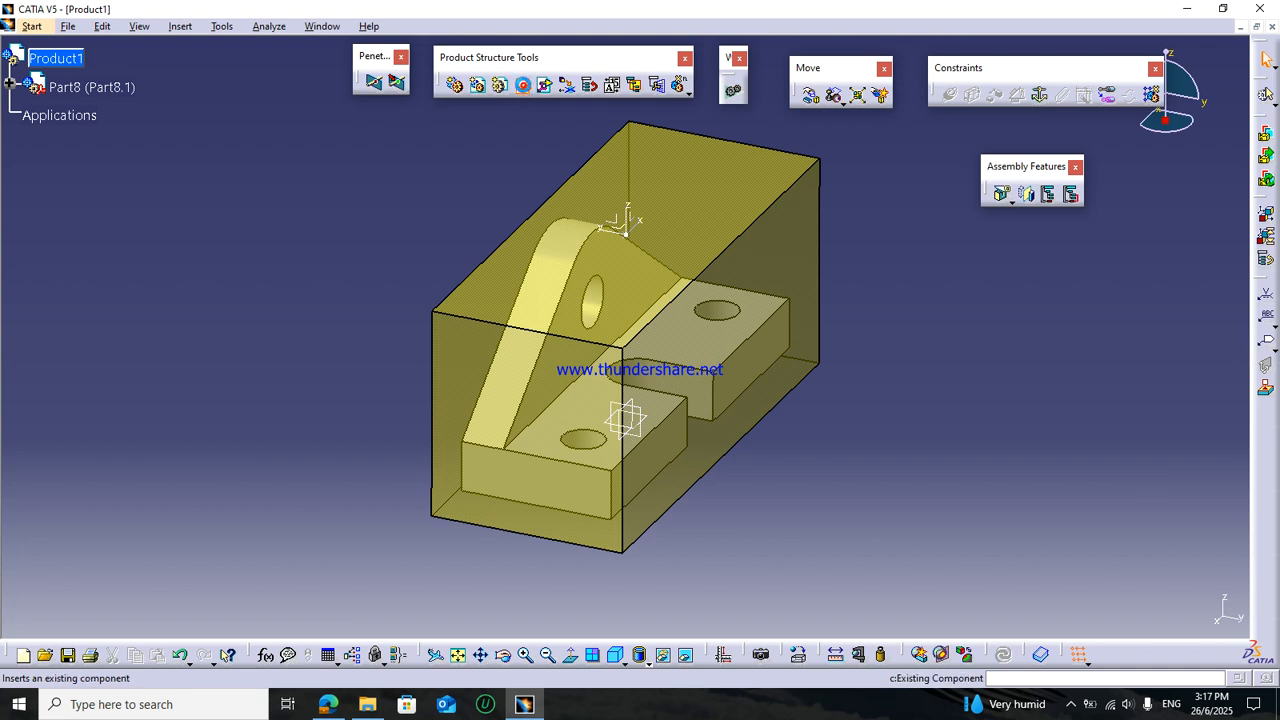
pyautogui.click(62, 60)
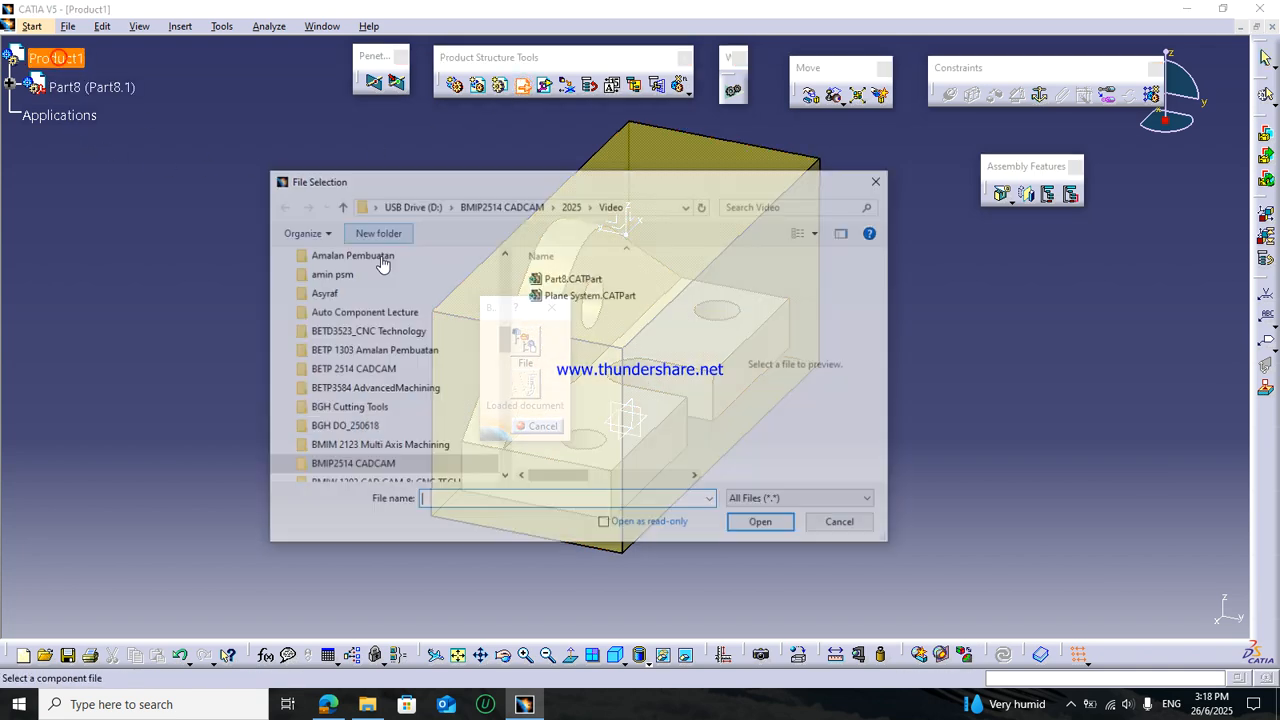
pyautogui.click(580, 295)
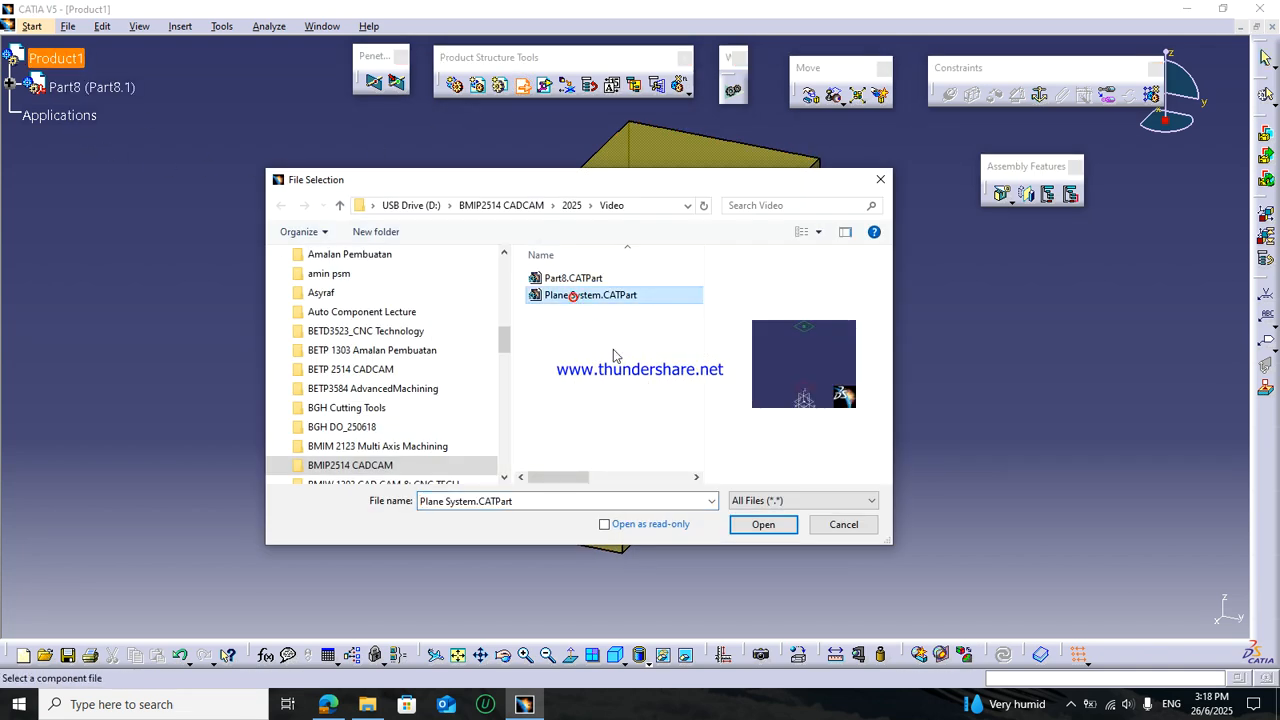
pyautogui.click(752, 524)
pyautogui.moveTo(763, 414); pyautogui.dragTo(0, 190, button='middle')
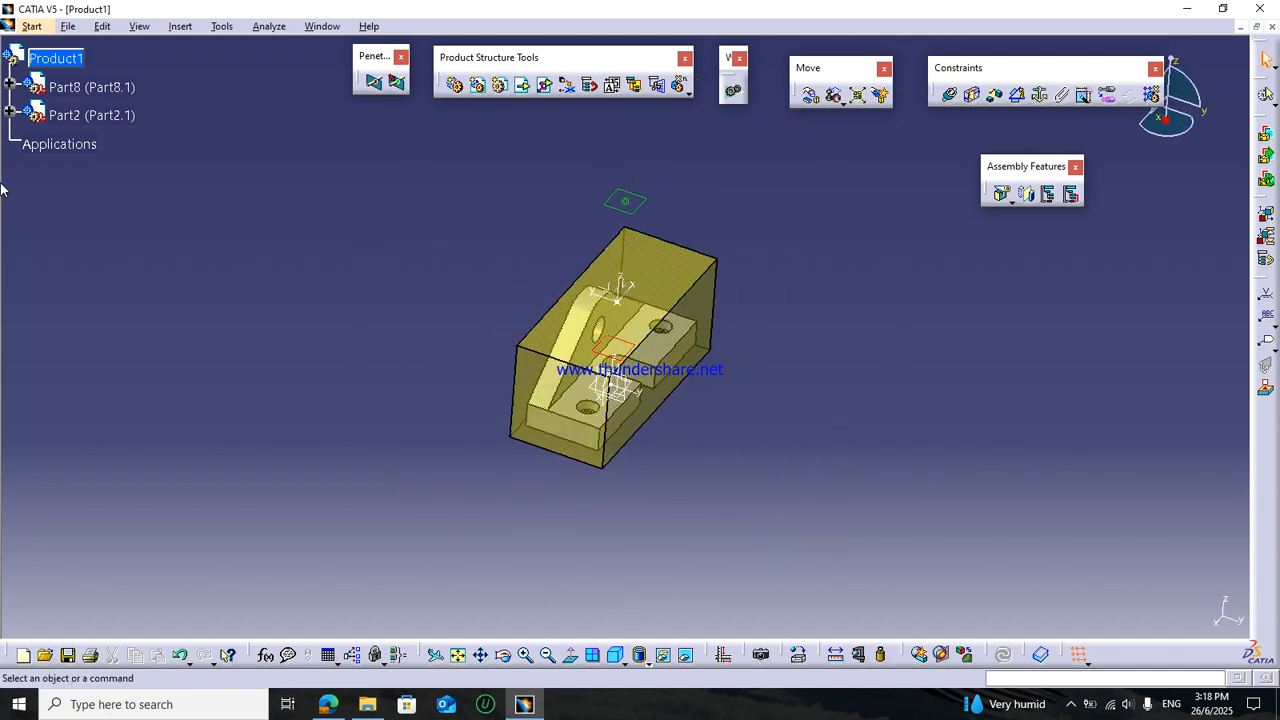
# - Expand Part8 and Part2 in the specification tree down to the contents of their Axis Systems
pyautogui.click(9, 87)
pyautogui.click(9, 144)
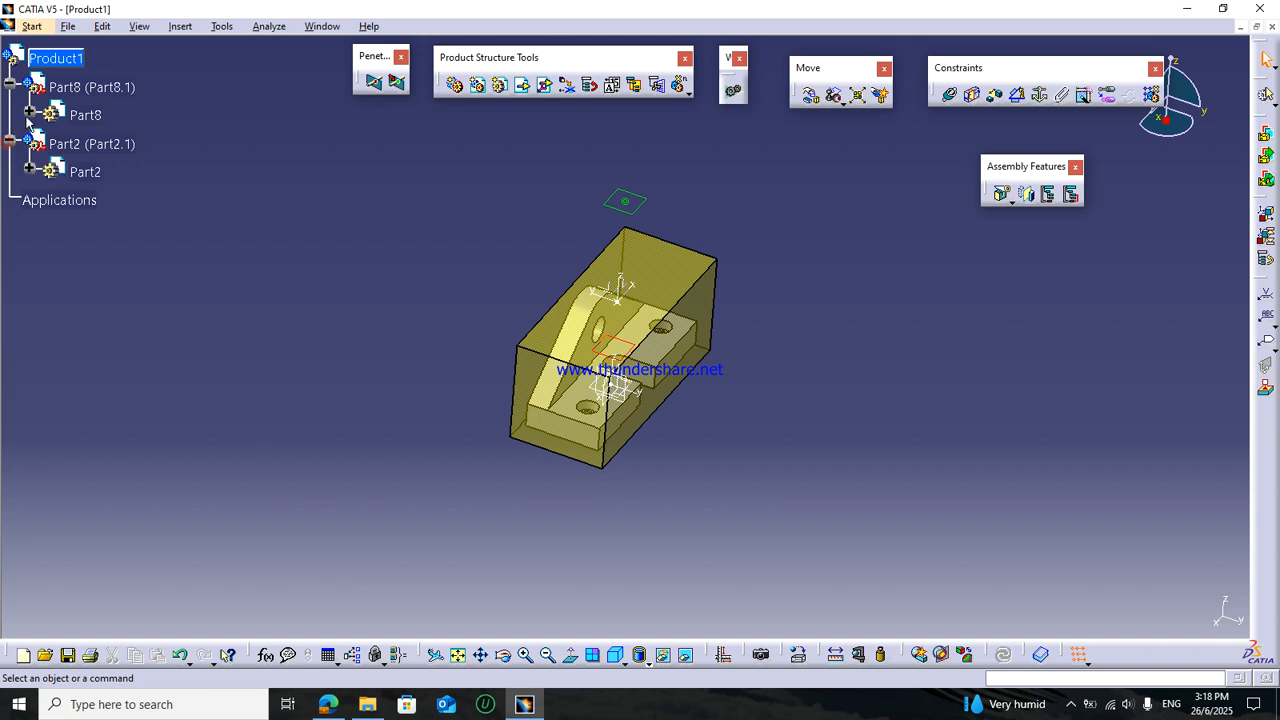
pyautogui.click(30, 112)
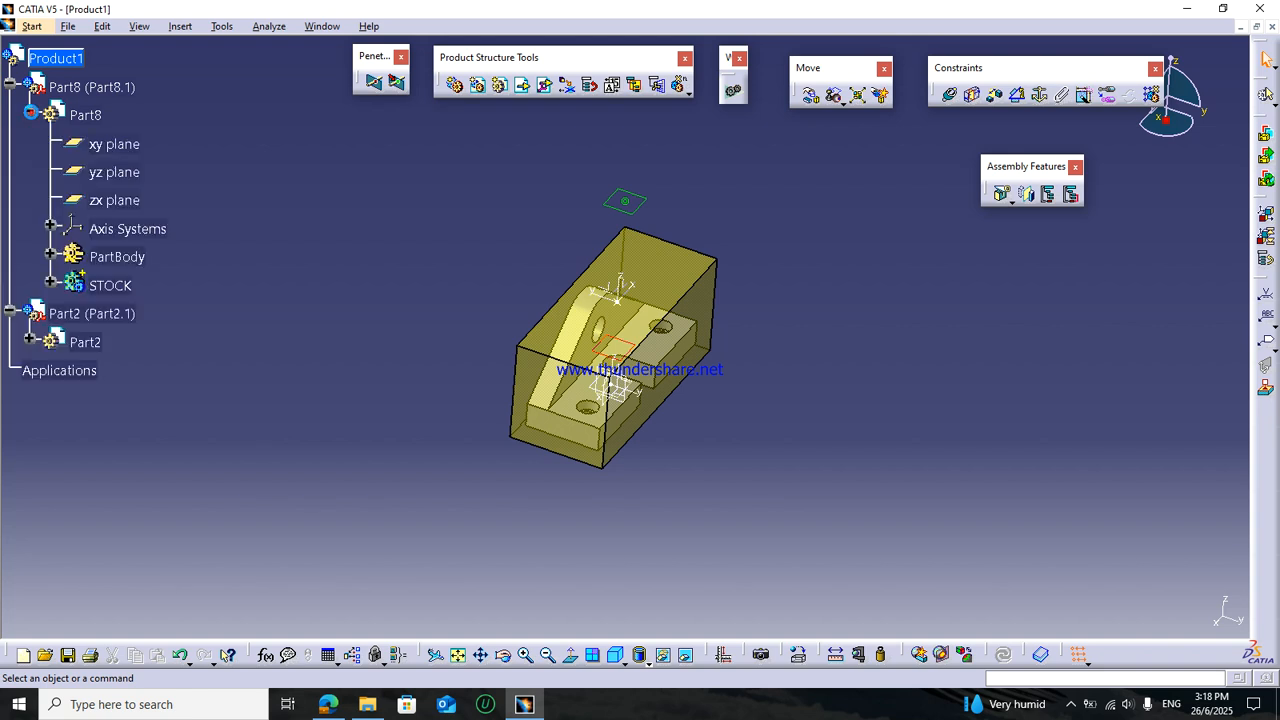
pyautogui.click(51, 229)
pyautogui.click(28, 369)
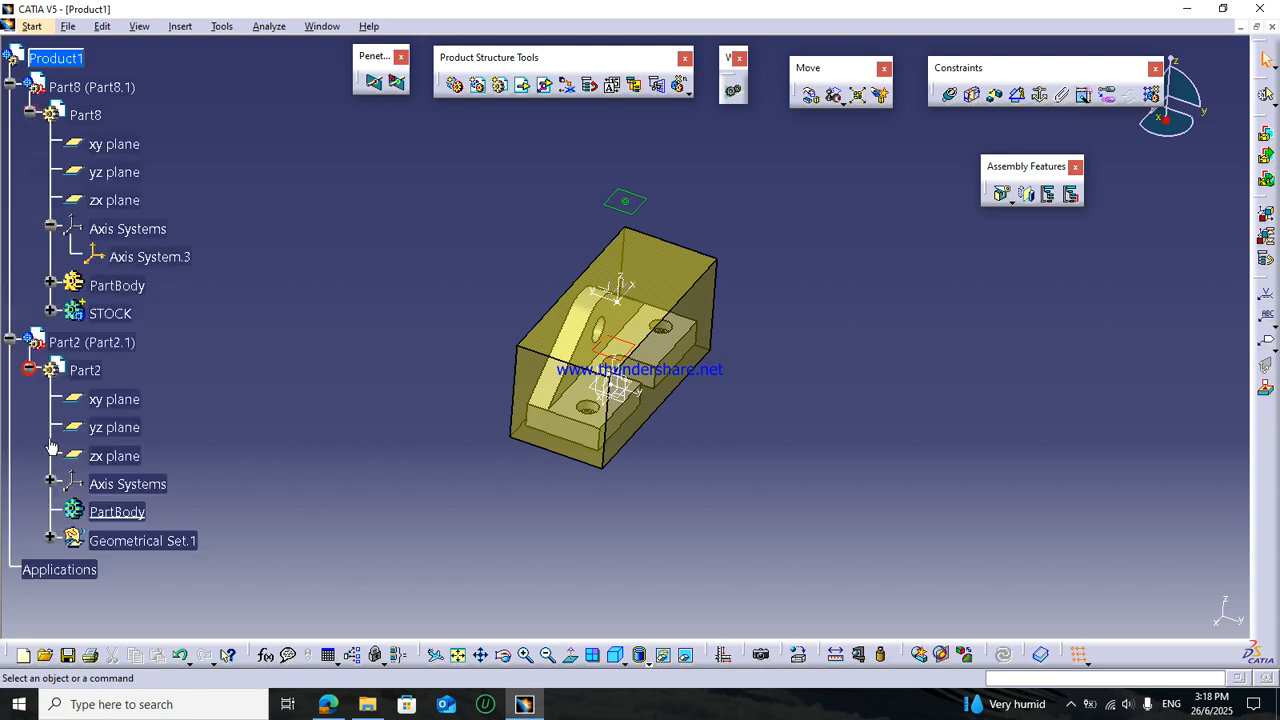
pyautogui.click(48, 480)
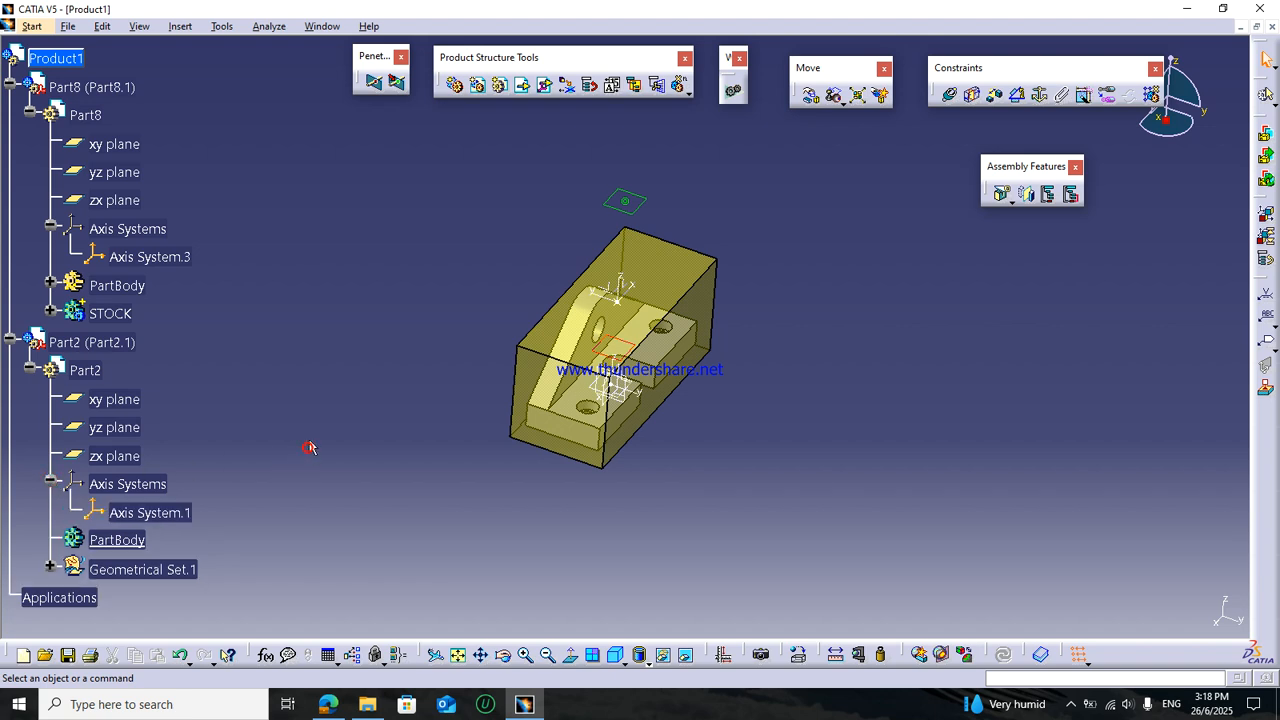
# - Add a coincidence constraint between Part8's Axis System.3 and Part2's Axis System.1, and update the assembly
pyautogui.click(952, 100)
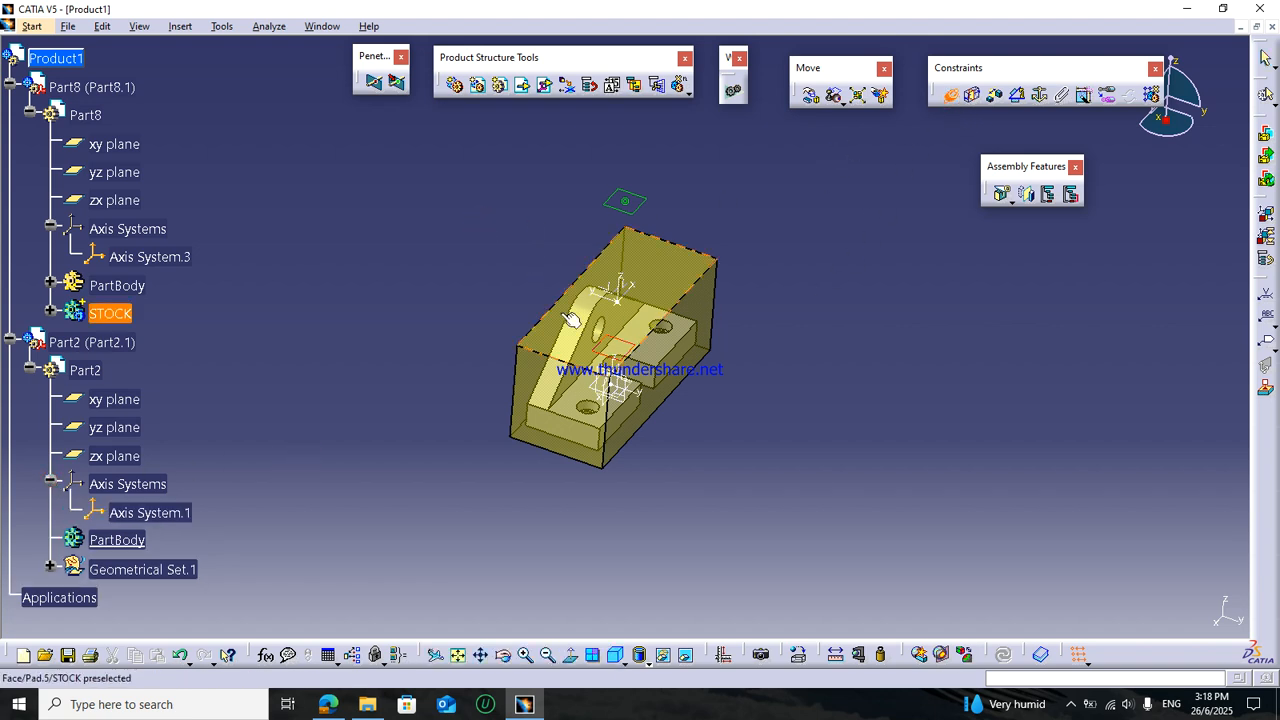
pyautogui.click(166, 256)
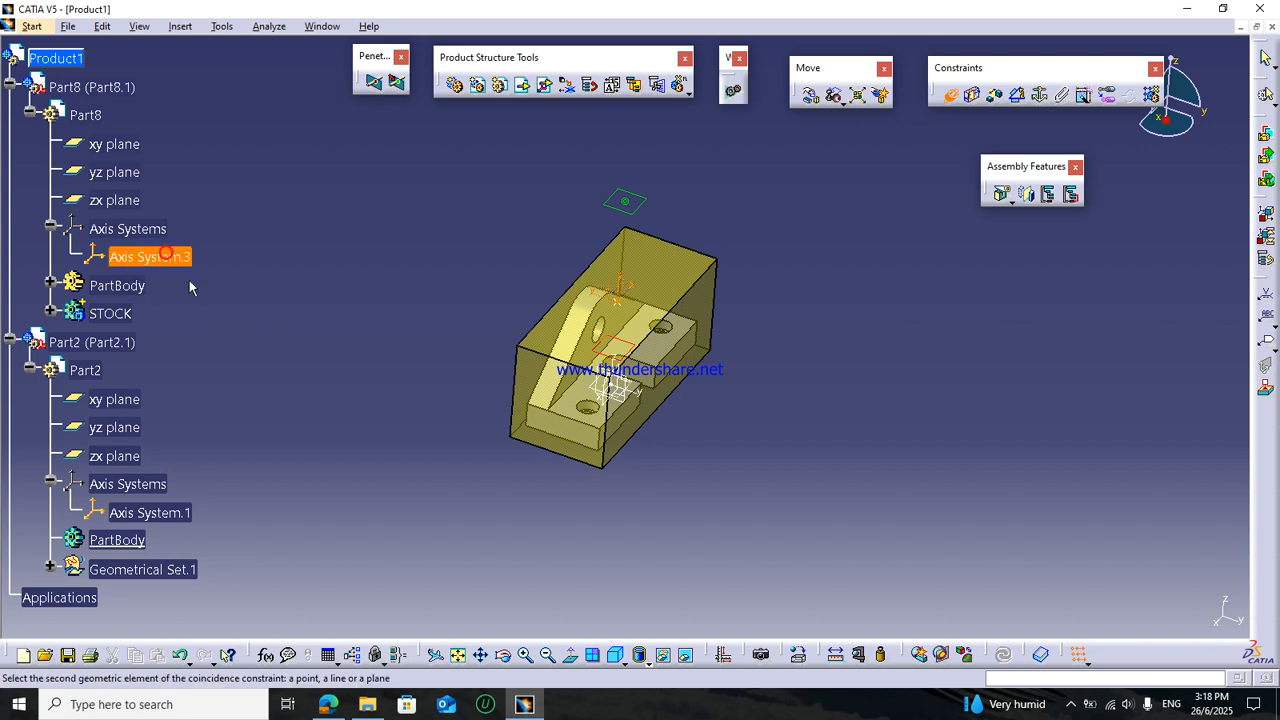
pyautogui.click(170, 515)
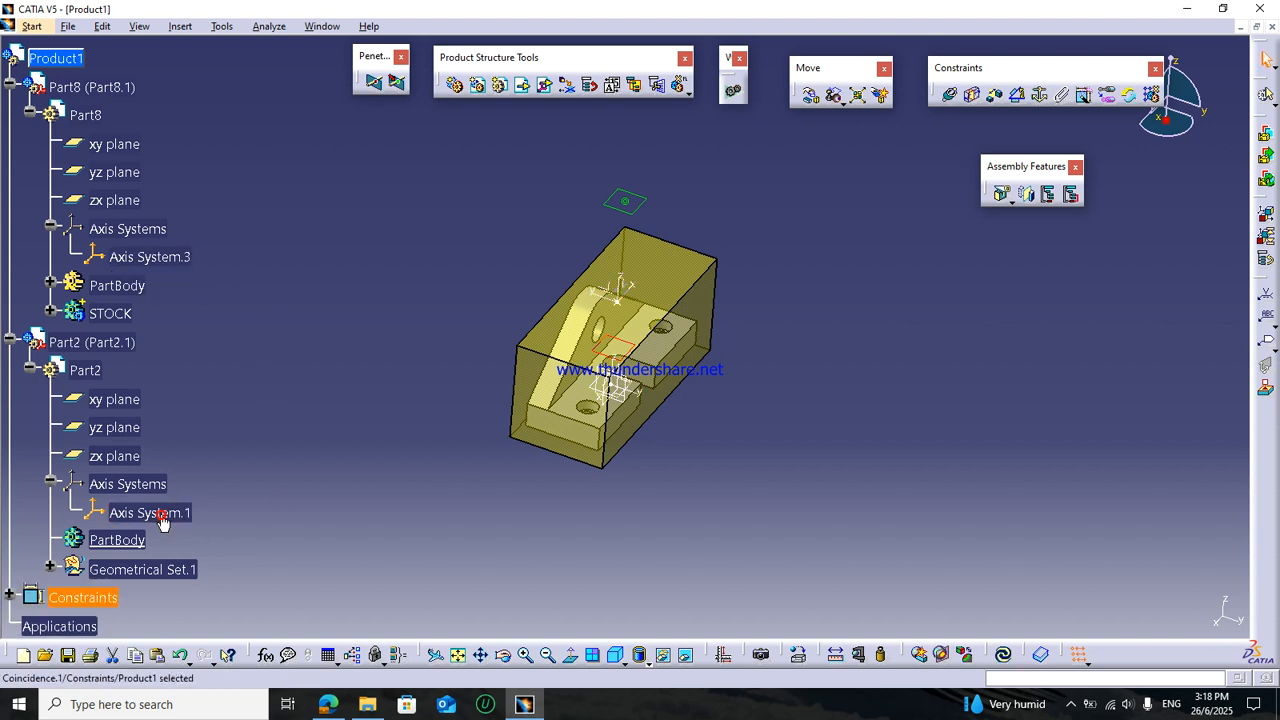
pyautogui.click(9, 597)
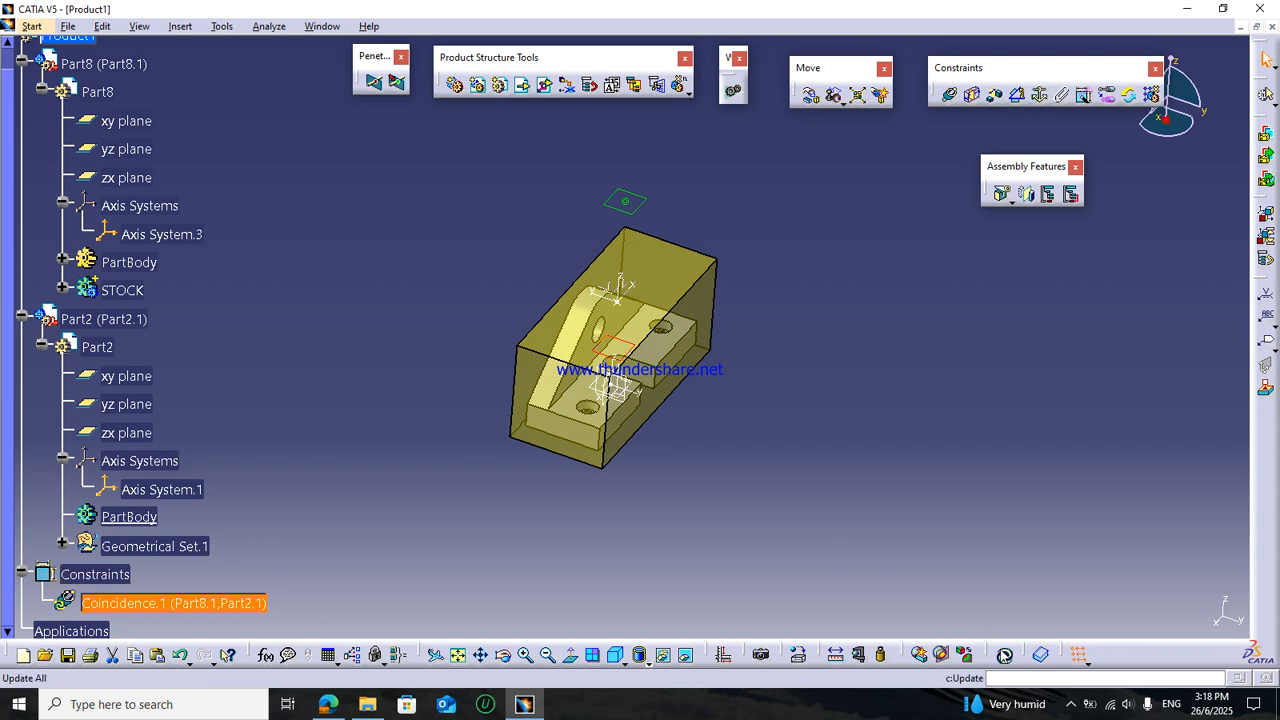
pyautogui.click(1002, 654)
# - Hide the xy, yz and zx planes of both Part8 and Part2
pyautogui.moveTo(754, 443); pyautogui.dragTo(425, 383, button='middle')
pyautogui.scroll(1, 425, 383)
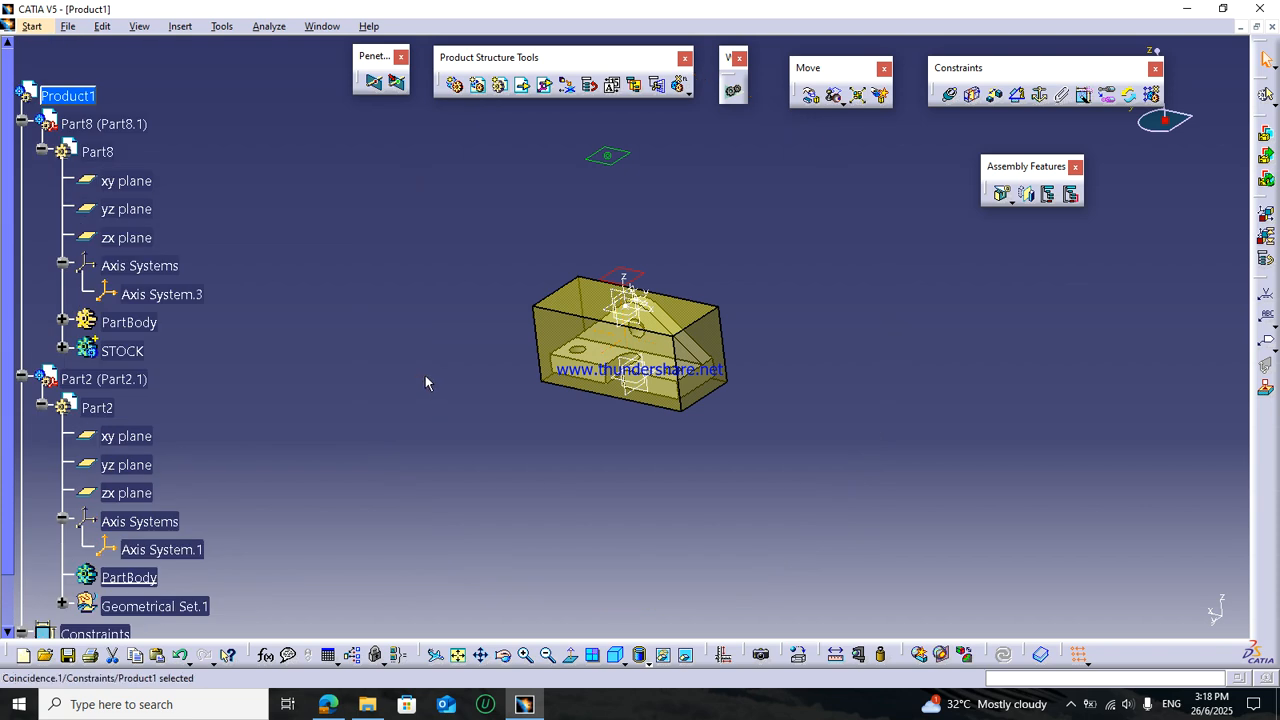
pyautogui.click(122, 182)
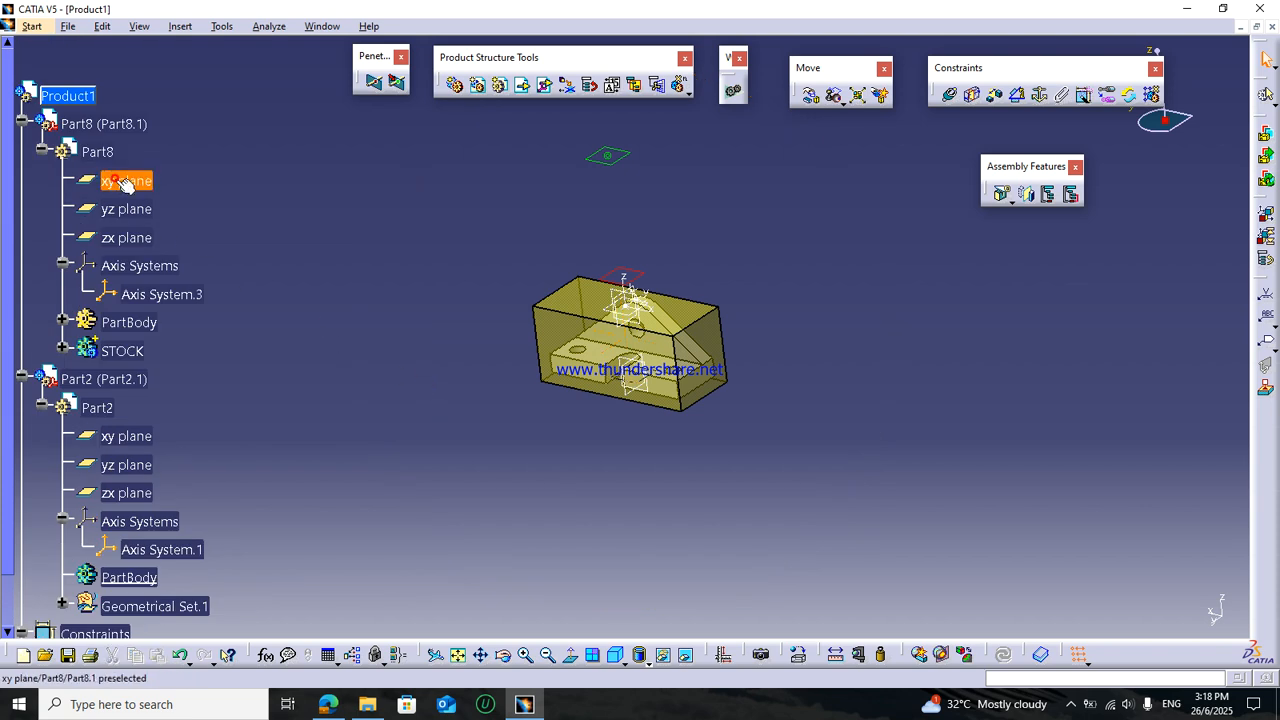
pyautogui.keyDown('shift'); pyautogui.click(131, 240); pyautogui.keyUp('shift')
pyautogui.rightClick(131, 240)
pyautogui.click(171, 289)
pyautogui.click(148, 436)
pyautogui.keyDown('shift'); pyautogui.click(134, 492); pyautogui.keyUp('shift')
pyautogui.rightClick(134, 489)
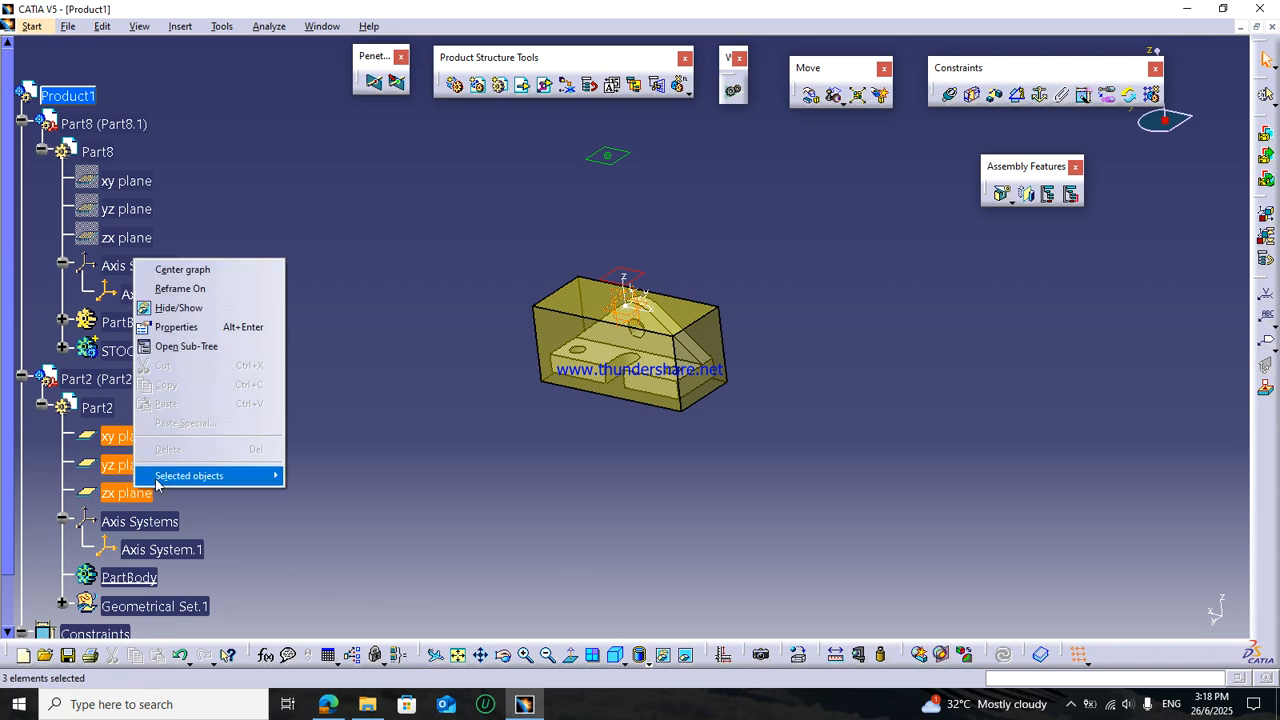
pyautogui.click(178, 307)
# - Save the product as Assembly in the Video folder with Save Management, propagating the directory to its parts
pyautogui.moveTo(430, 330); pyautogui.dragTo(445, 289, button='middle')
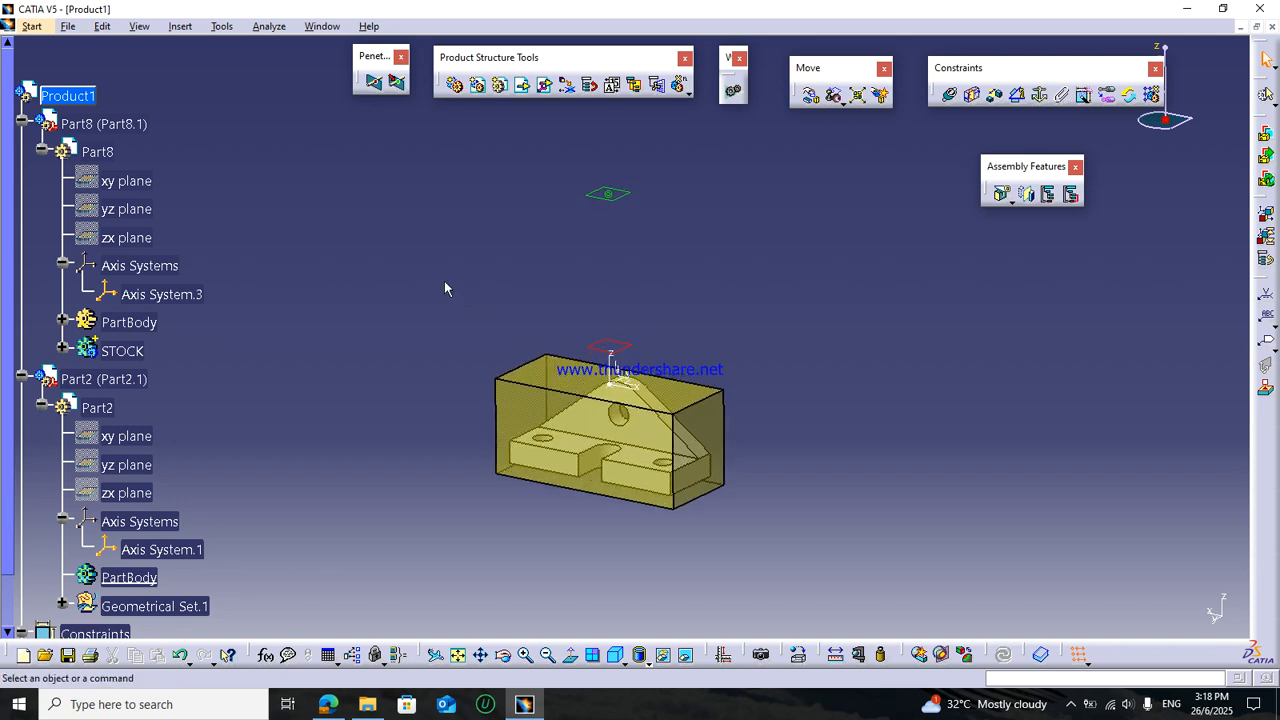
pyautogui.click(67, 27)
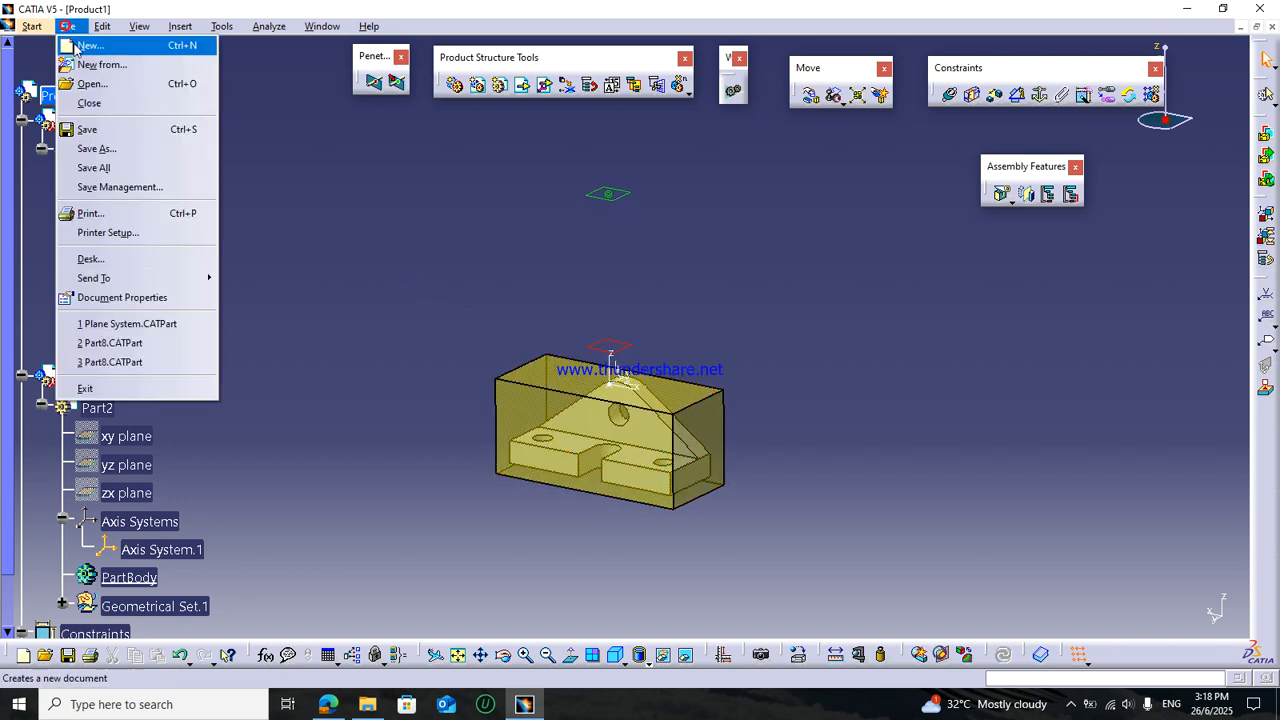
pyautogui.click(125, 188)
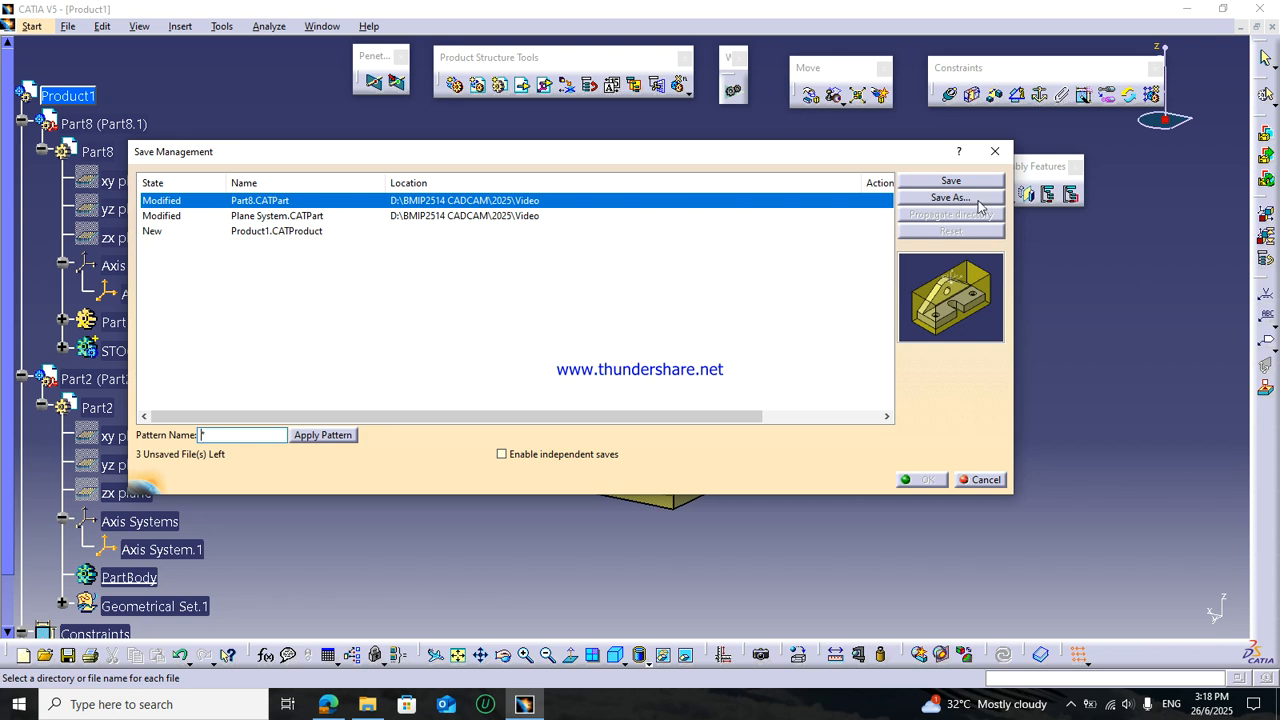
pyautogui.click(268, 231)
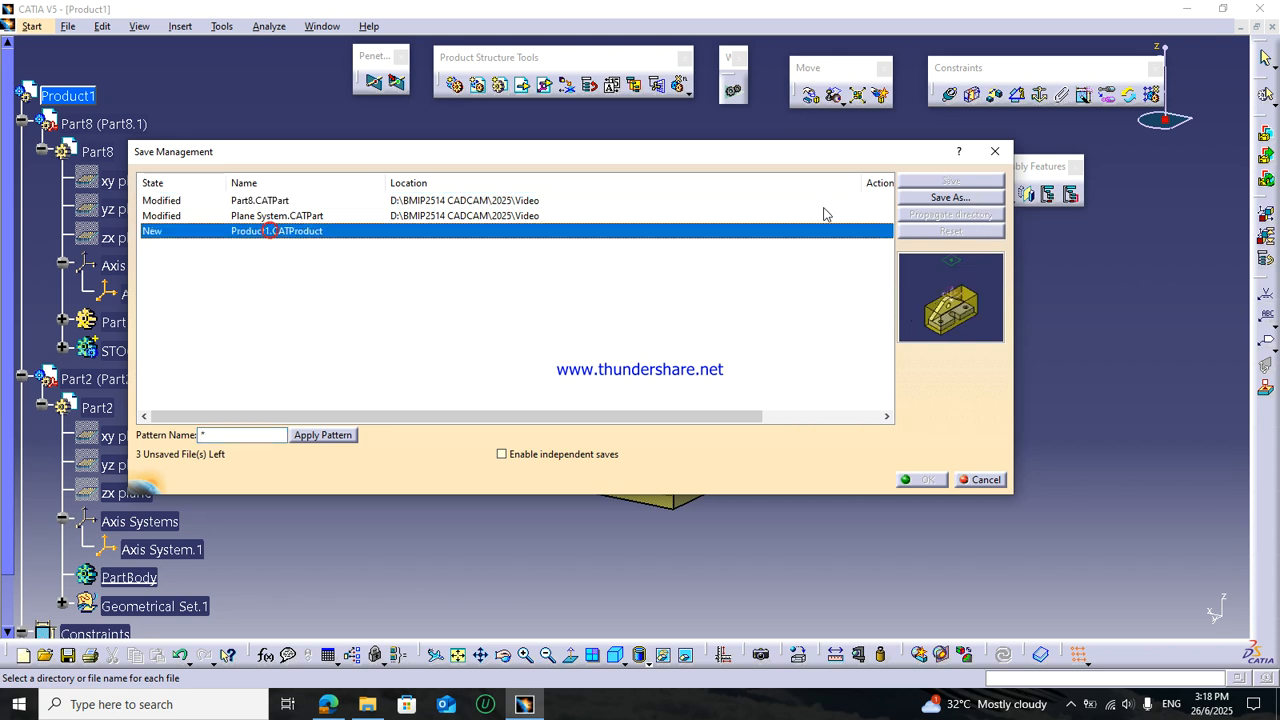
pyautogui.click(903, 199)
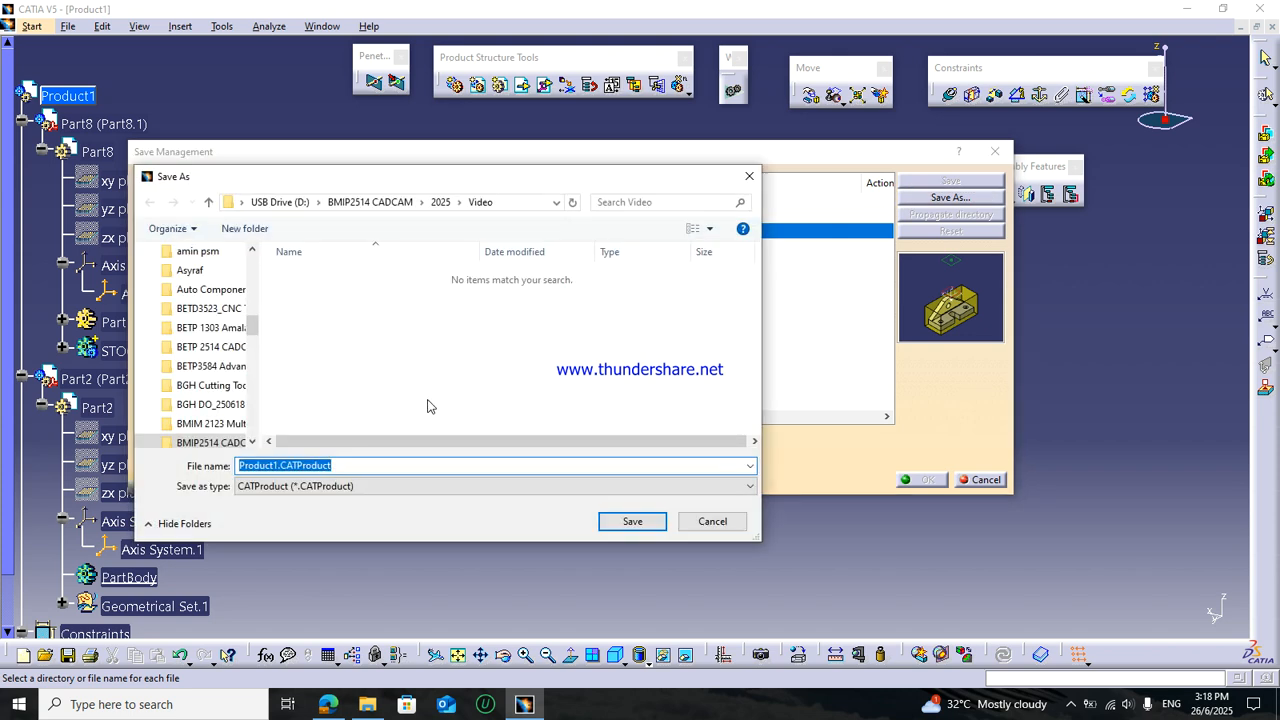
pyautogui.write('Assembly')
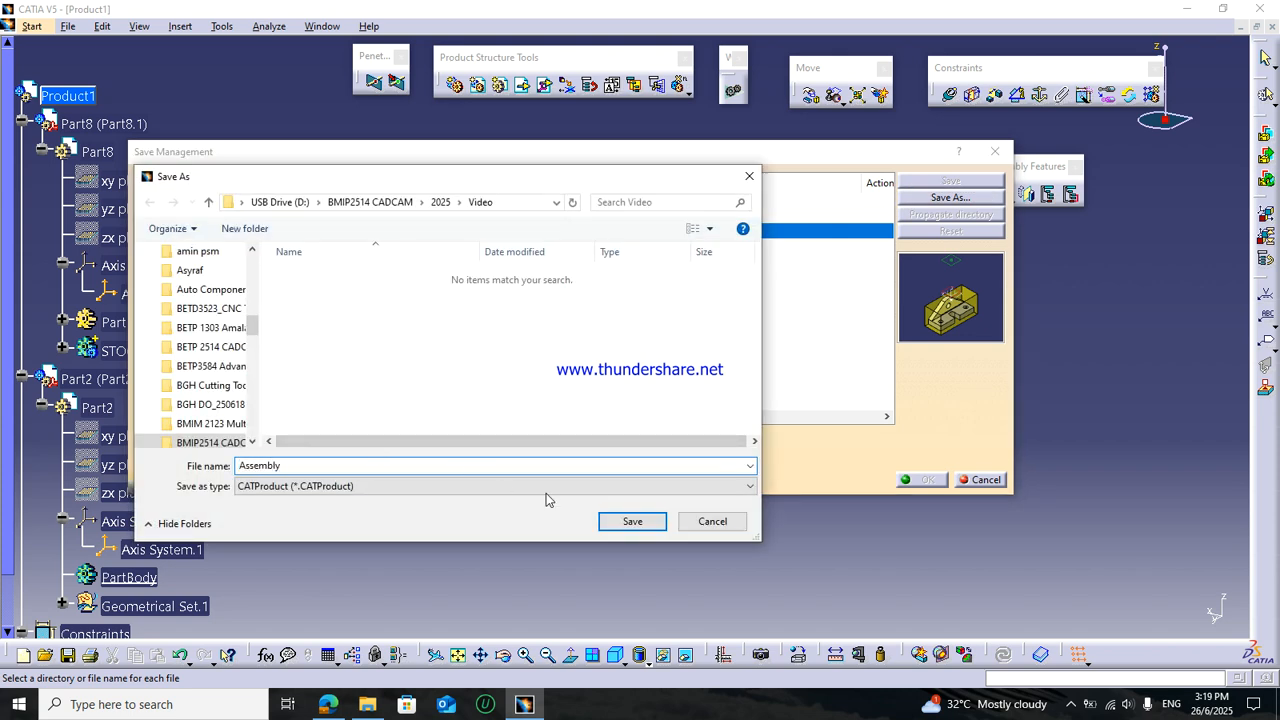
pyautogui.click(634, 521)
pyautogui.click(912, 213)
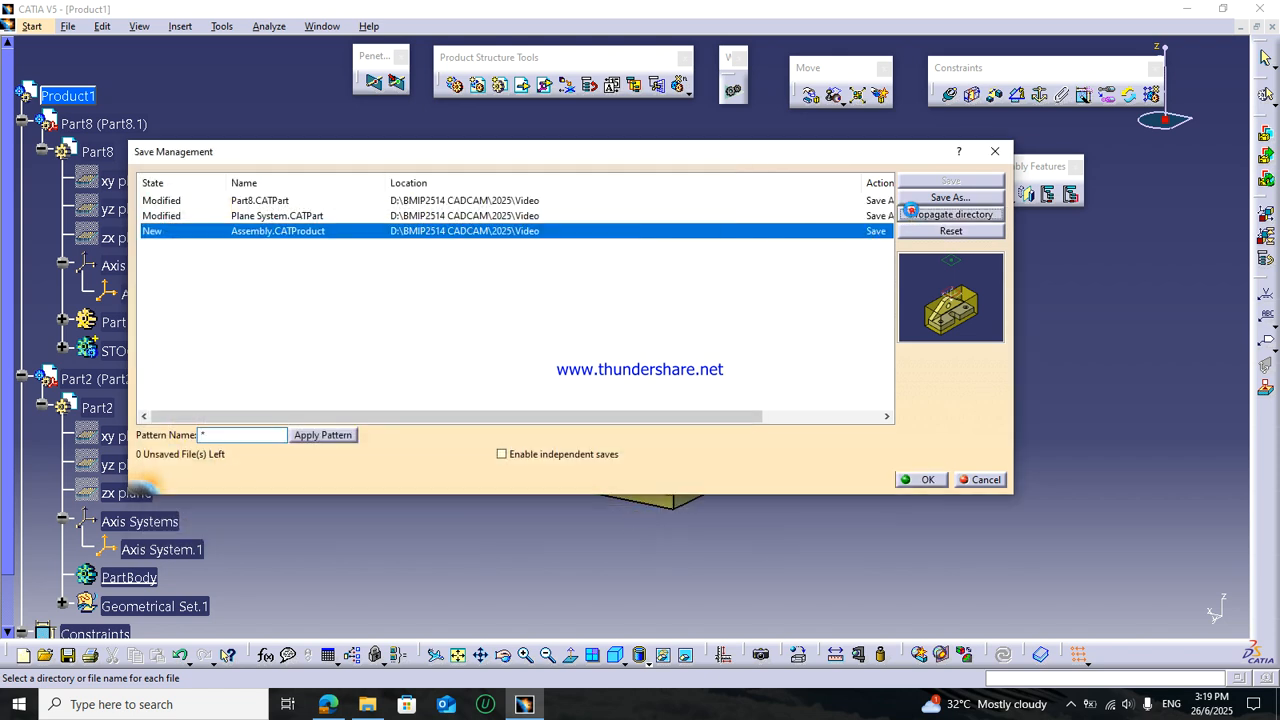
pyautogui.click(927, 480)
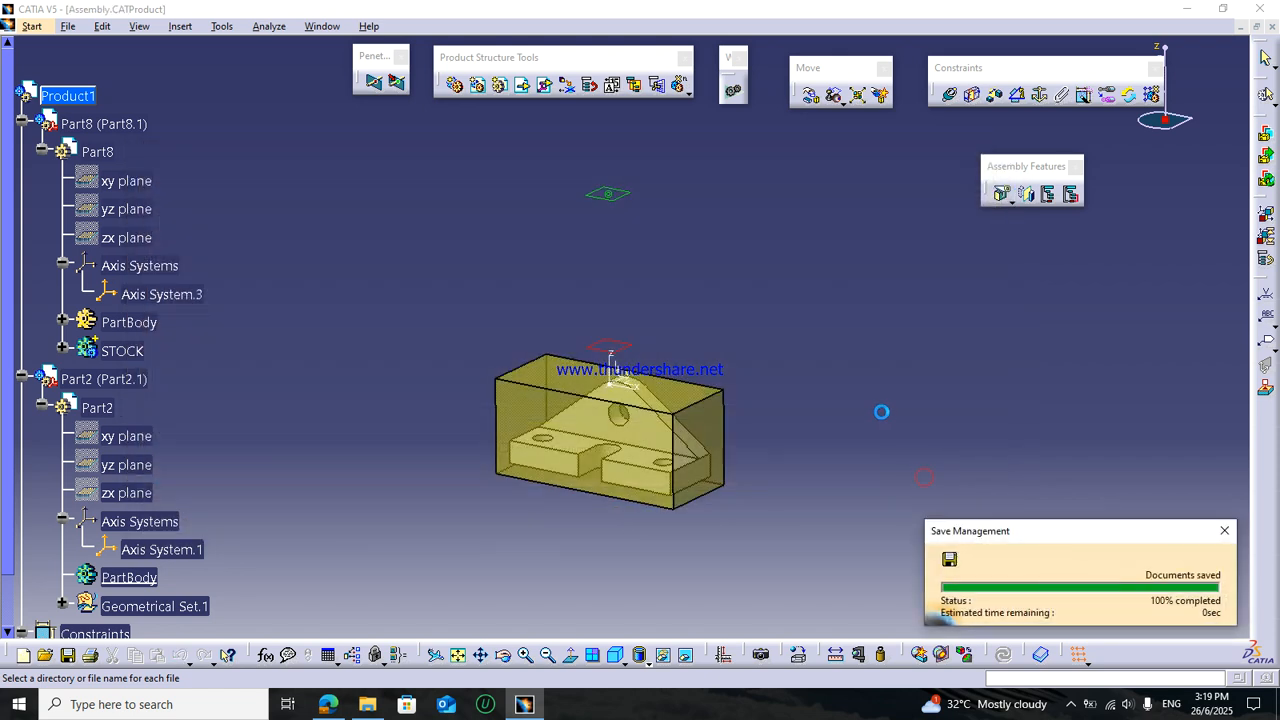
pyautogui.click(814, 357)
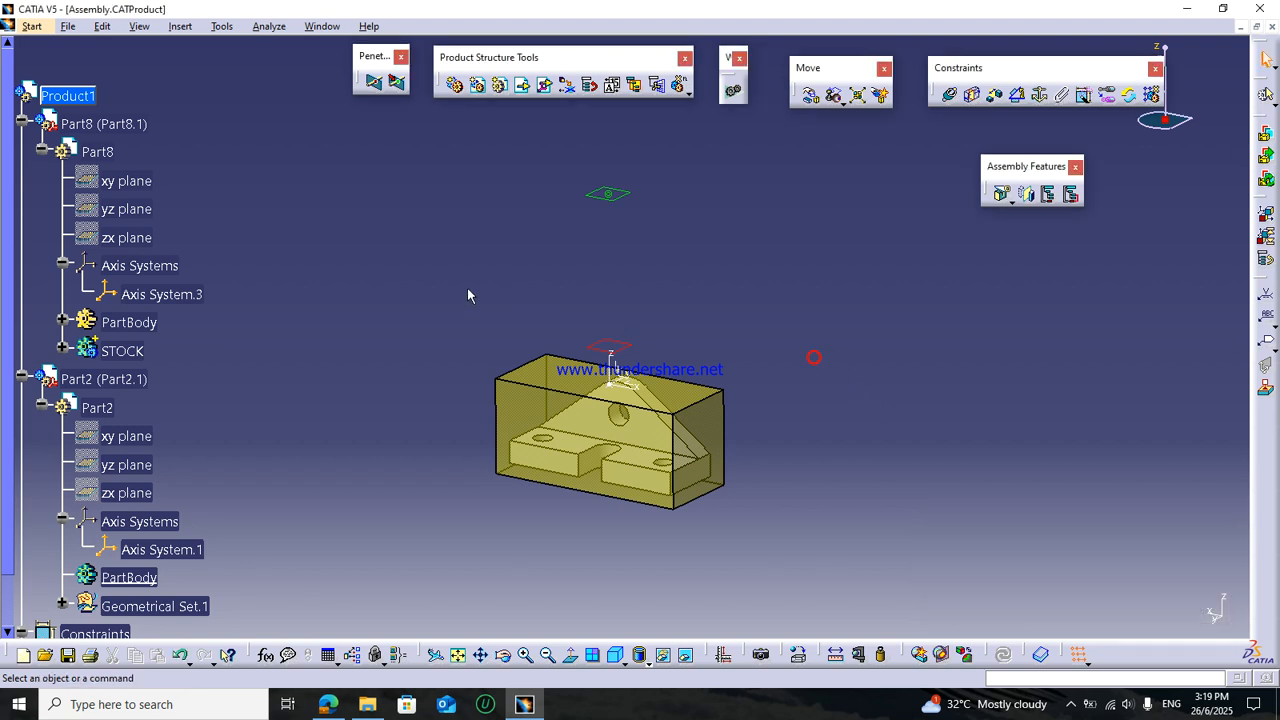
# - Switch the saved assembly to the Advanced Machining workbench
pyautogui.click(66, 27)
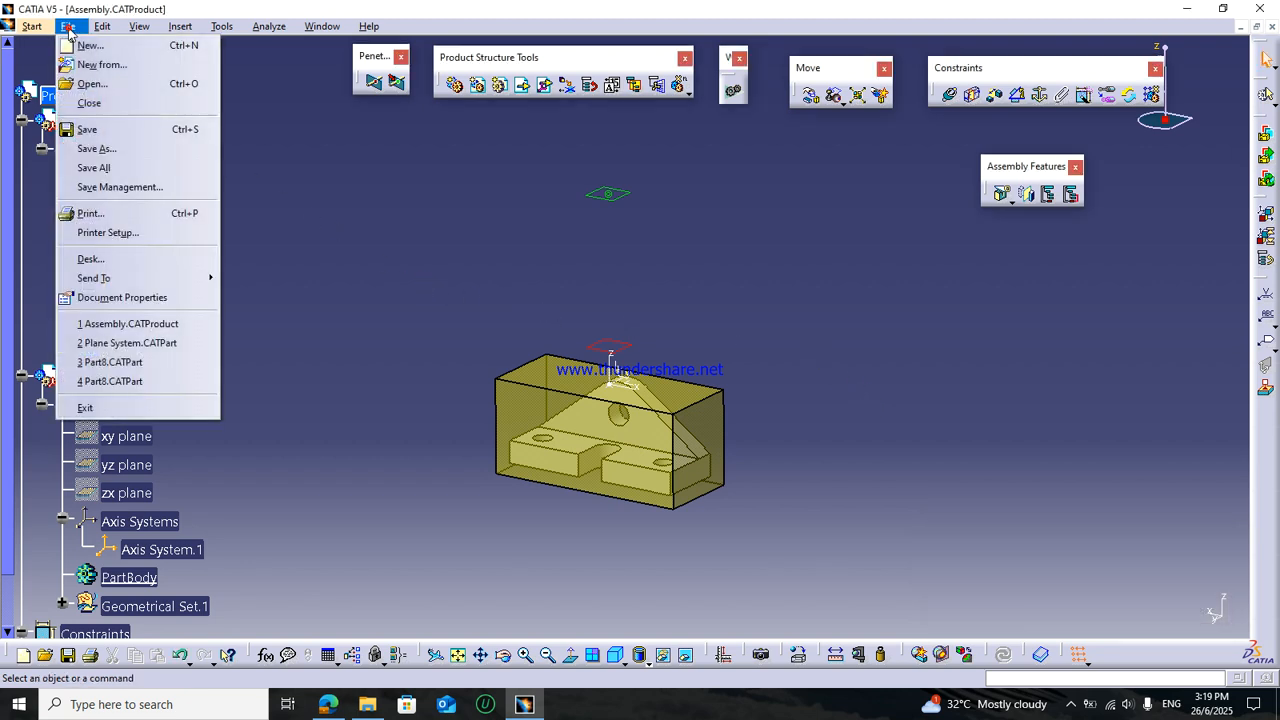
pyautogui.moveTo(31, 27)
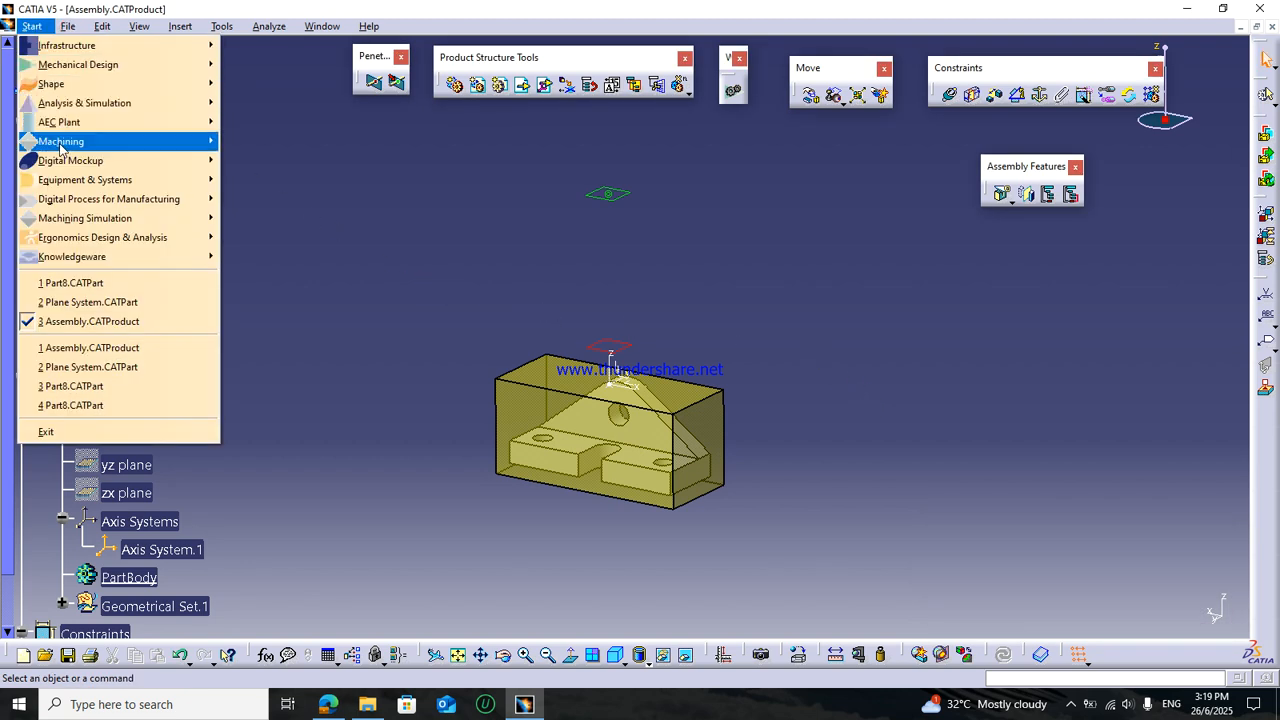
pyautogui.moveTo(60, 140)
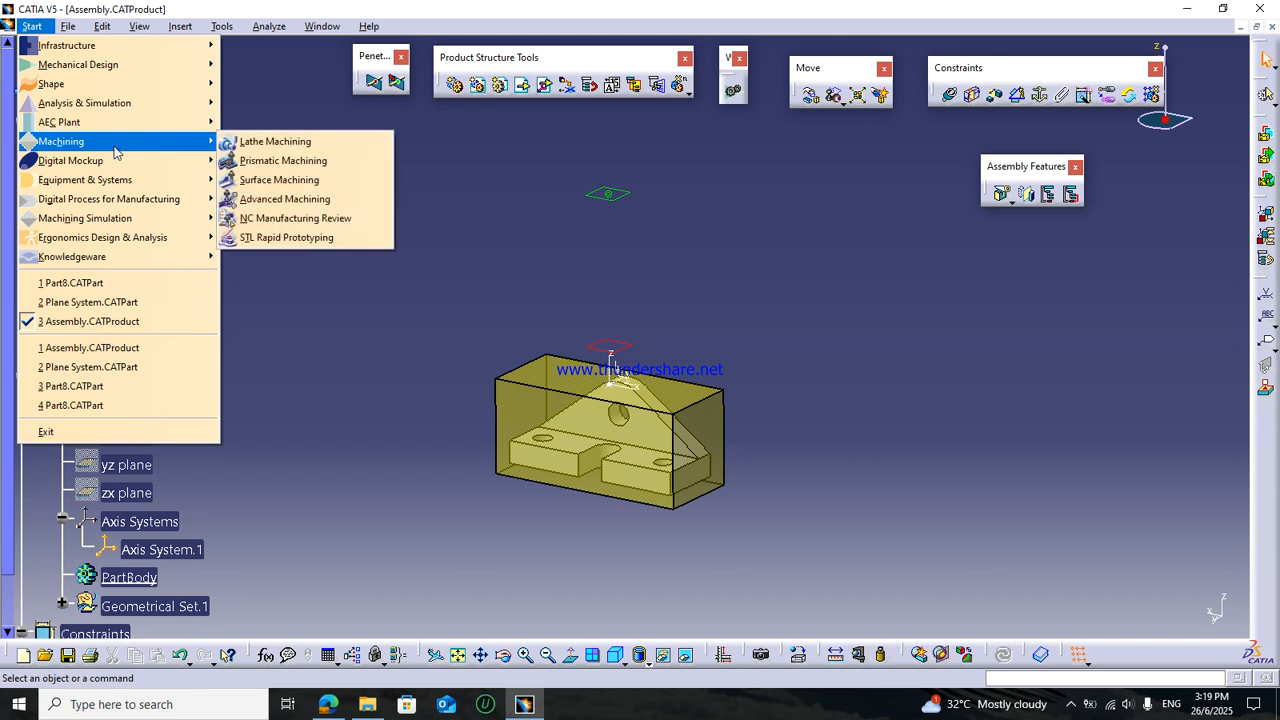
pyautogui.click(316, 196)
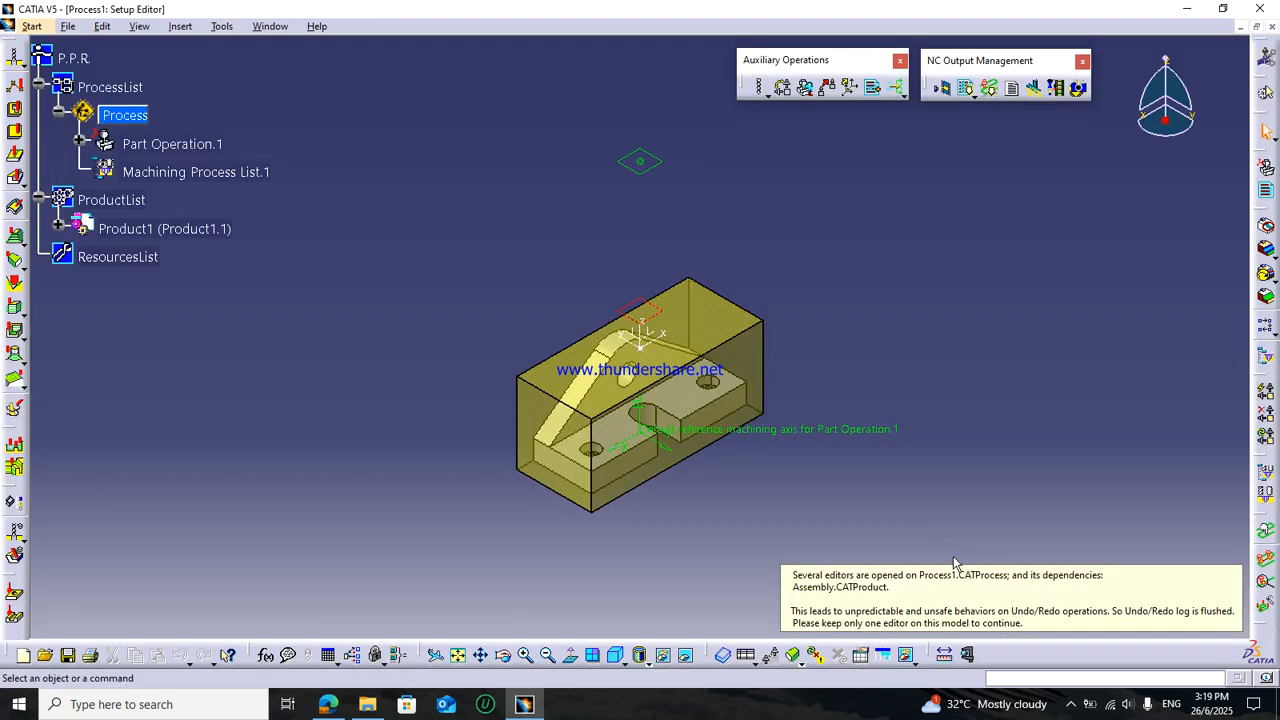
pyautogui.click(1071, 705)
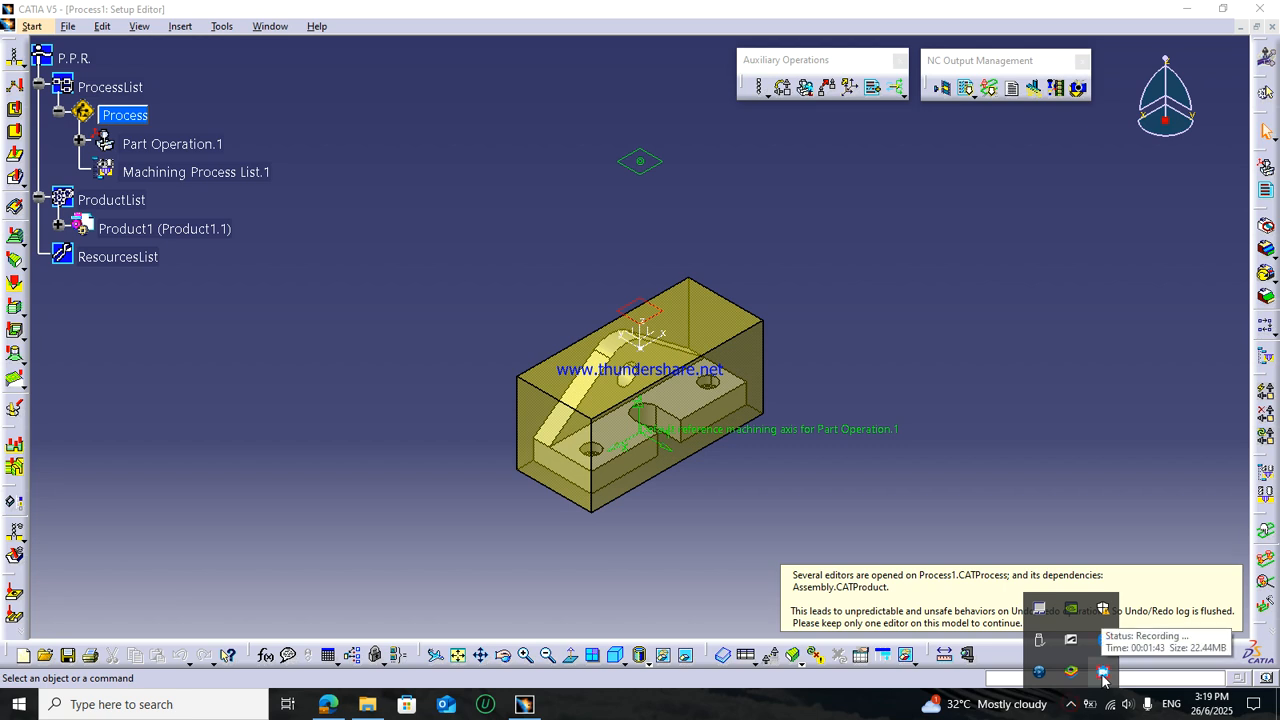
pyautogui.click(1053, 500)
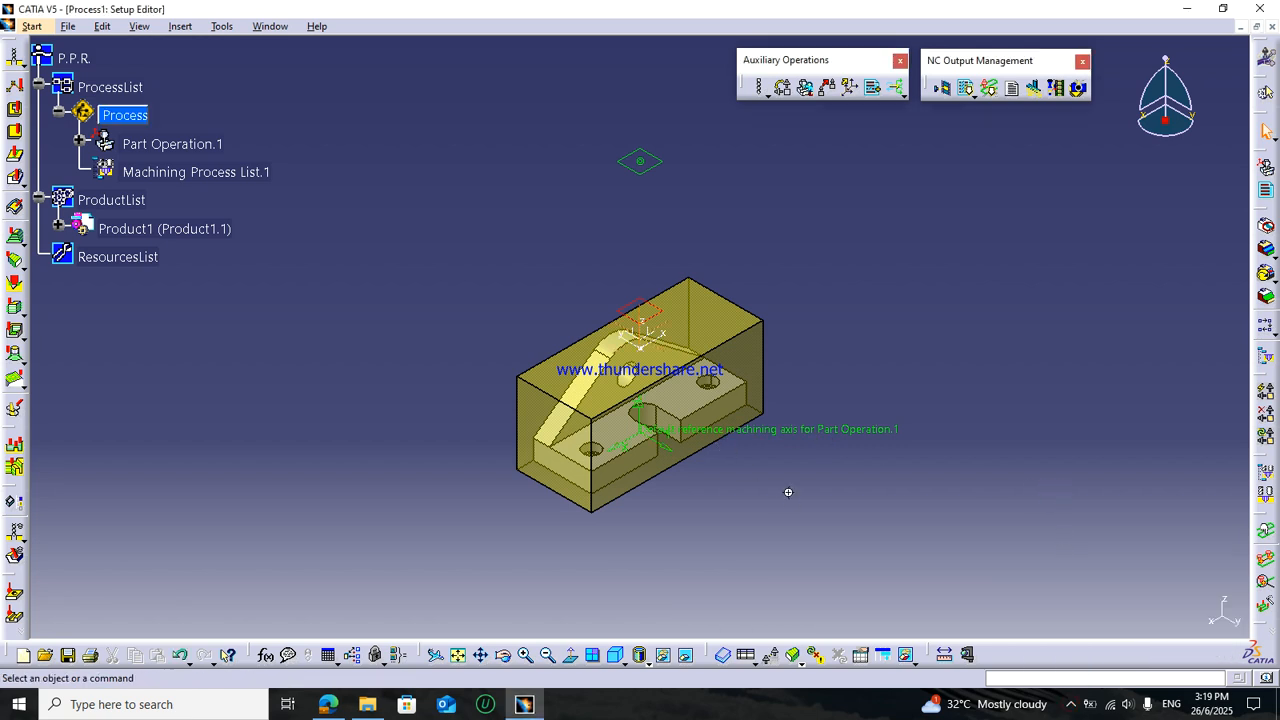
# - Open Part Operation.1 for editing and assign the default 3-axis Machine.1 to it
pyautogui.moveTo(788, 491); pyautogui.dragTo(778, 460, button='middle')
pyautogui.moveTo(498, 336); pyautogui.dragTo(545, 350, button='middle')
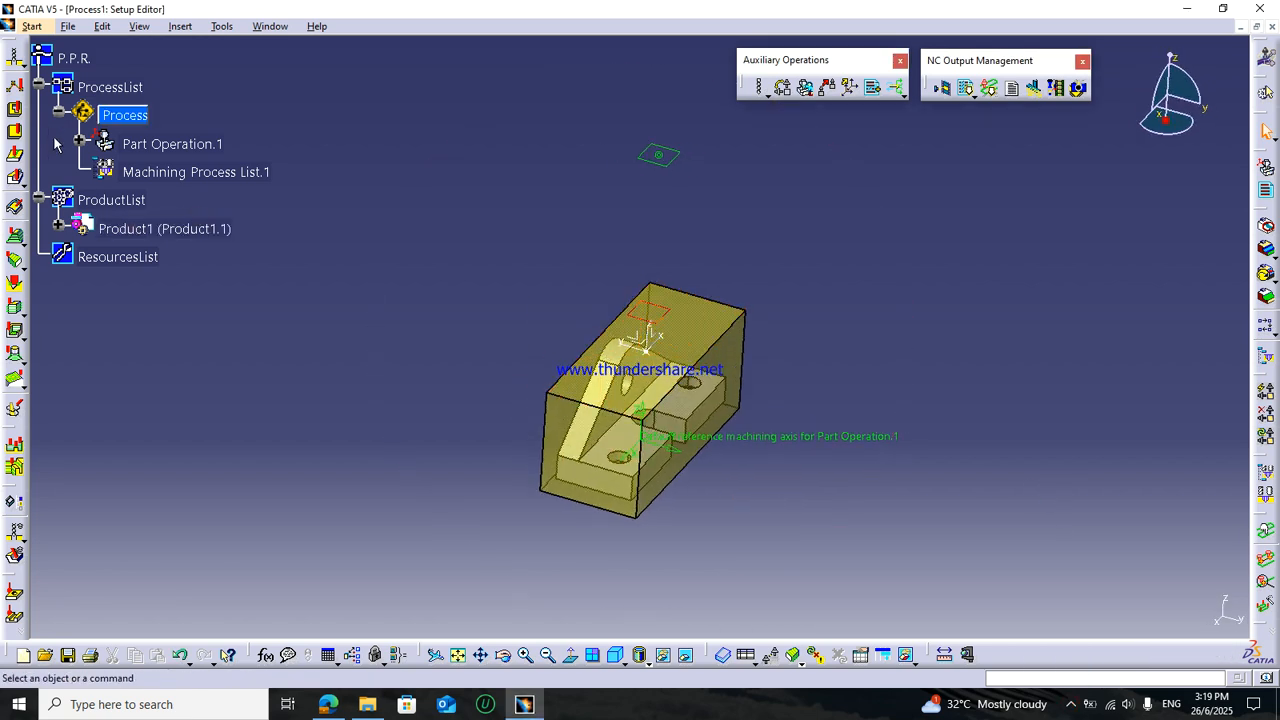
pyautogui.doubleClick(165, 143)
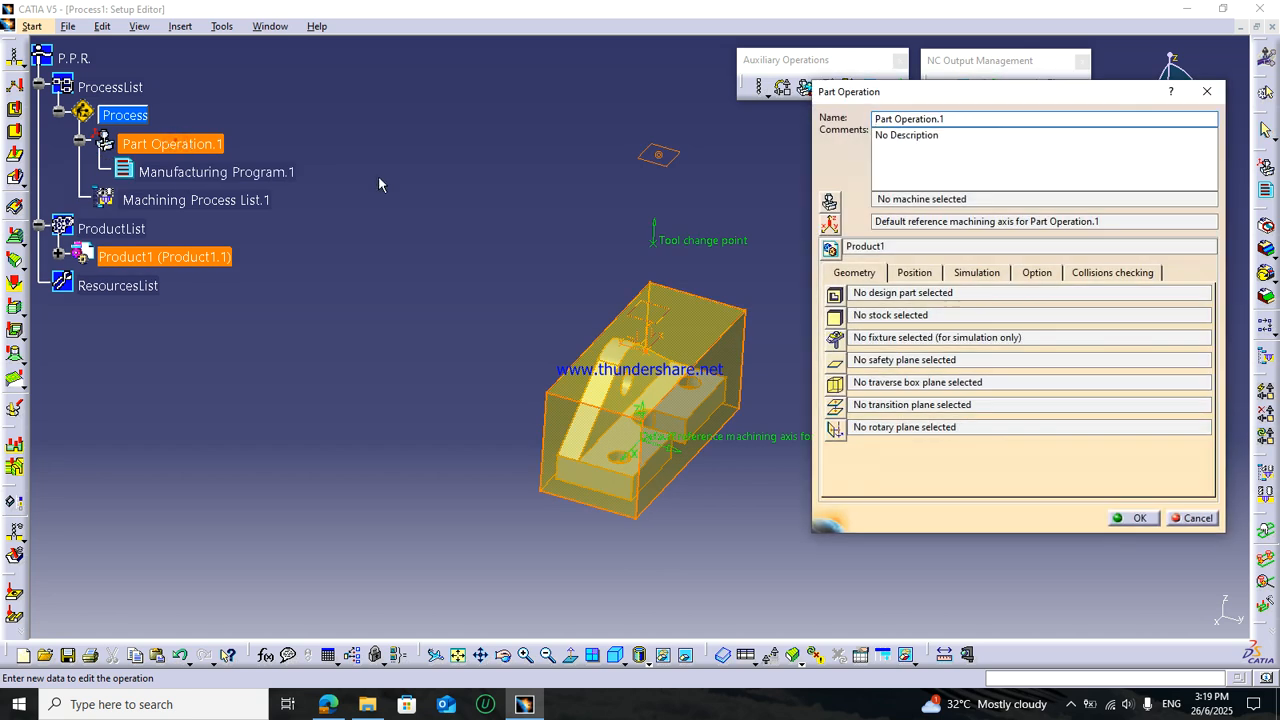
pyautogui.click(826, 202)
pyautogui.click(950, 158)
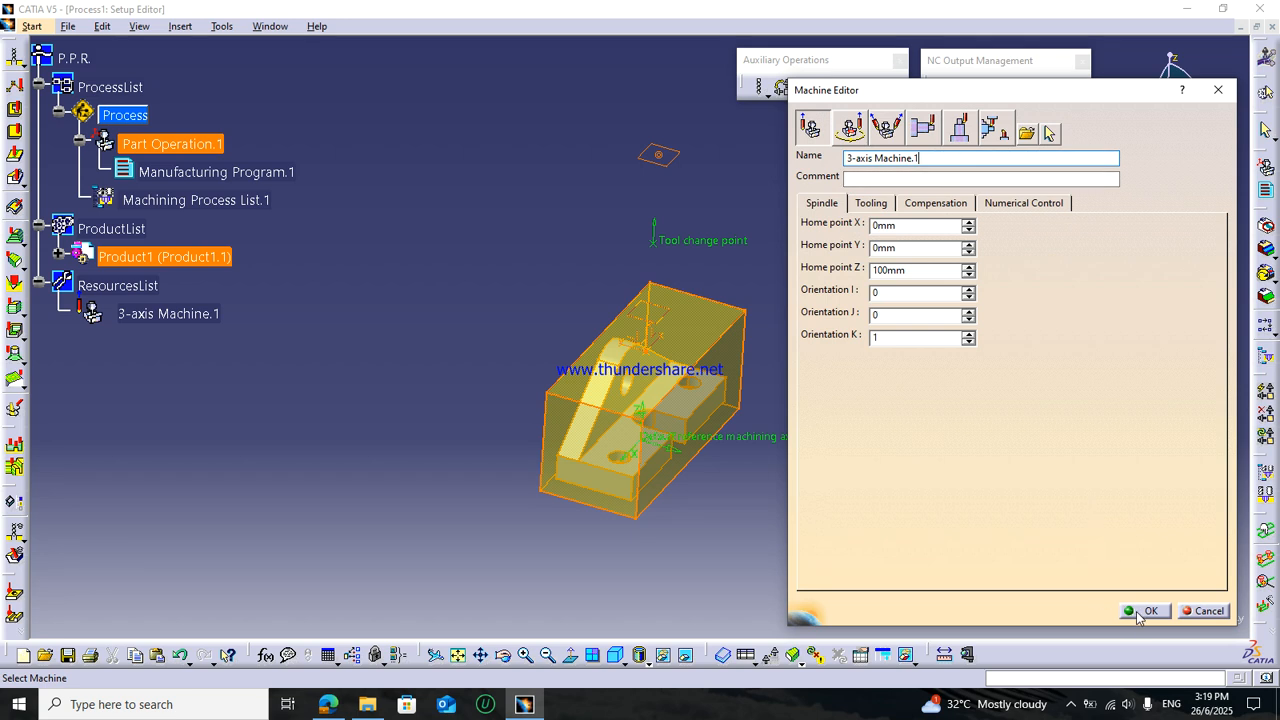
pyautogui.click(1145, 611)
# - Set the reference machining axis to the axis system at the top of the part and name it "------WPC 1------"
pyautogui.click(830, 224)
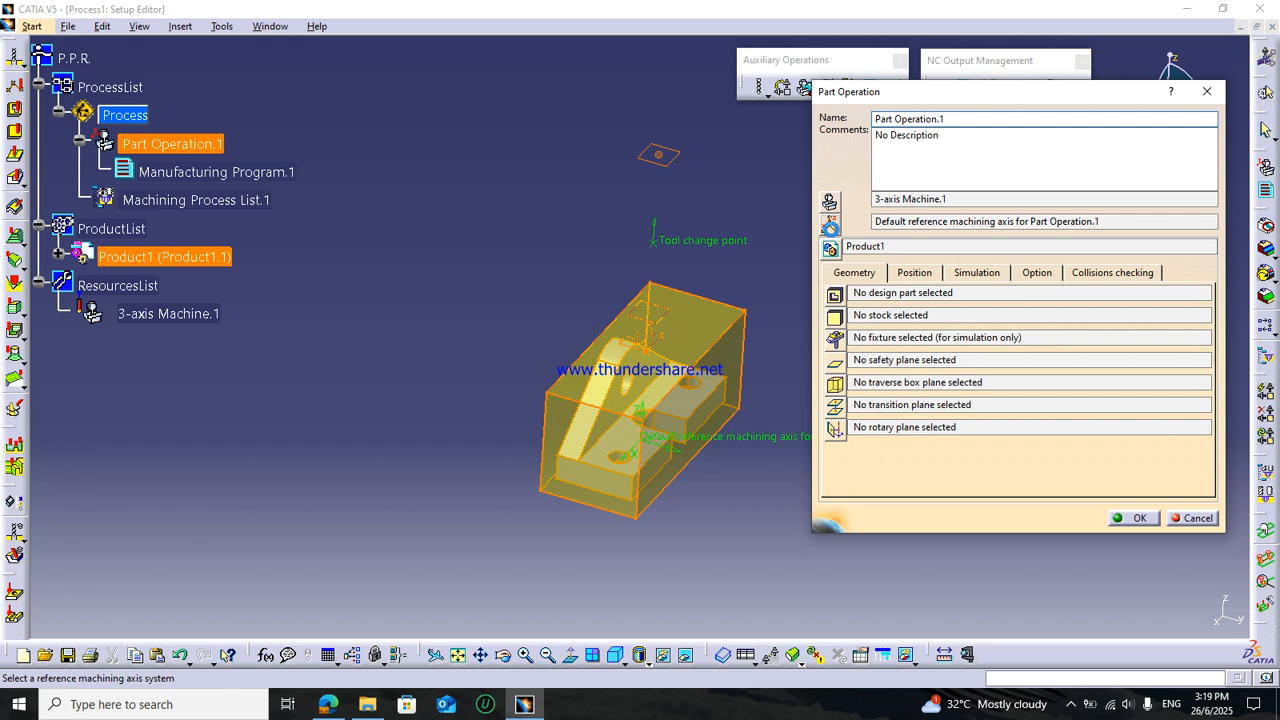
pyautogui.click(1118, 267)
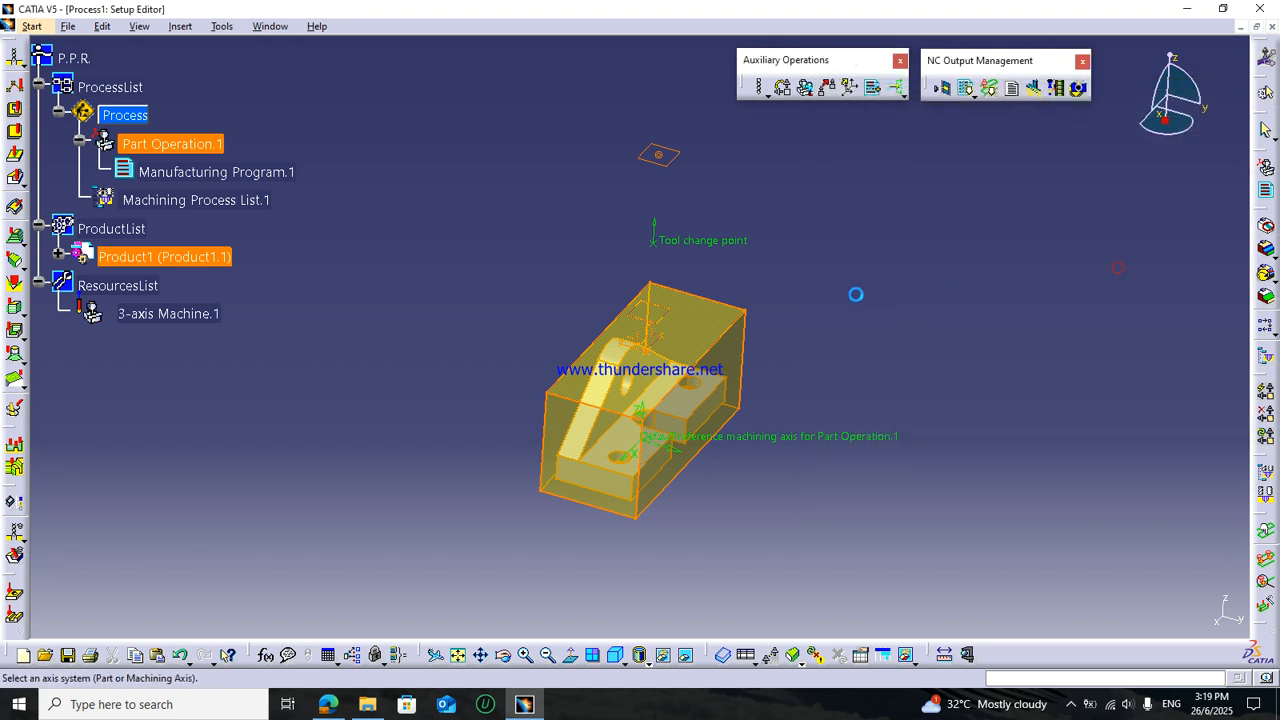
pyautogui.click(652, 341)
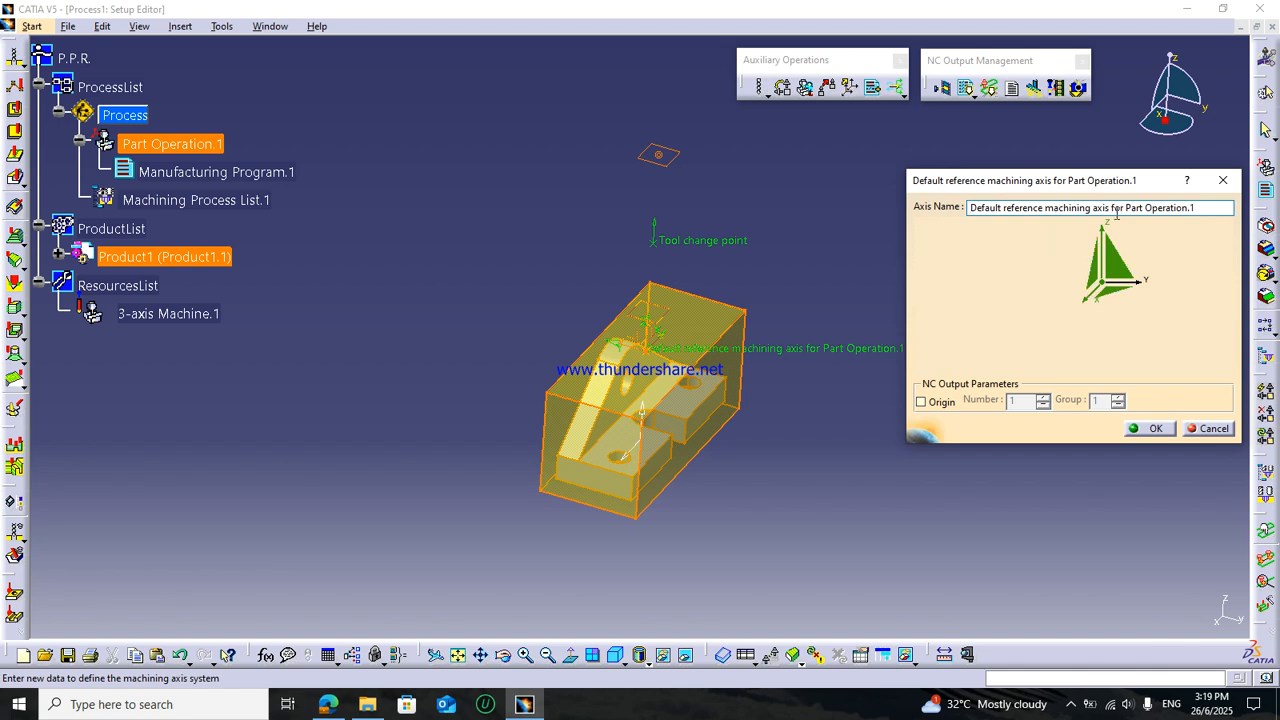
pyautogui.press('Delete')
pyautogui.press('Delete')
pyautogui.press('Delete')
pyautogui.press('Delete')
pyautogui.press('Delete')
pyautogui.press('Delete')
pyautogui.press('Delete')
pyautogui.press('Delete')
pyautogui.press('Delete')
pyautogui.press('Delete')
pyautogui.press('Delete')
pyautogui.press('Delete')
pyautogui.press('Delete')
pyautogui.press('Delete')
pyautogui.press('Delete')
pyautogui.press('Delete')
pyautogui.press('Delete')
pyautogui.press('Delete')
pyautogui.press('Delete')
pyautogui.press('Delete')
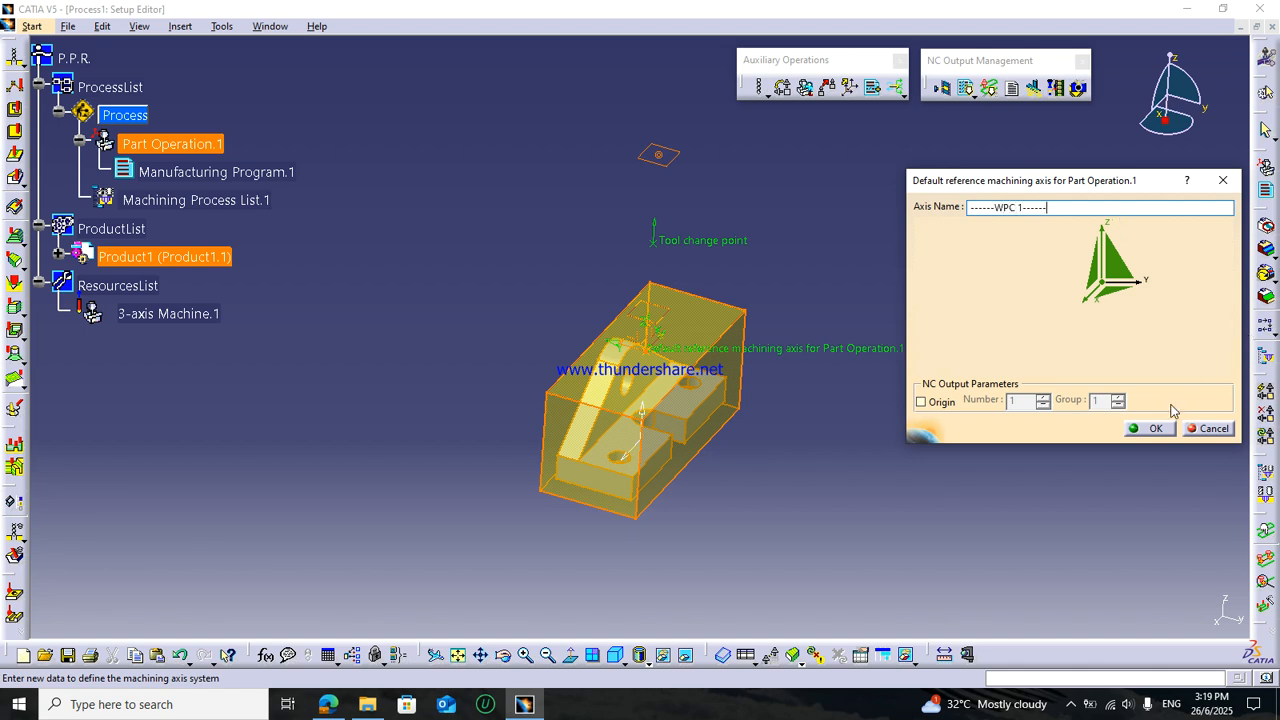
pyautogui.click(1148, 428)
# - Assign Part8's STOCK body as the stock of the part operation
pyautogui.moveTo(750, 392); pyautogui.dragTo(535, 432, button='middle')
pyautogui.scroll(1, 541, 424)
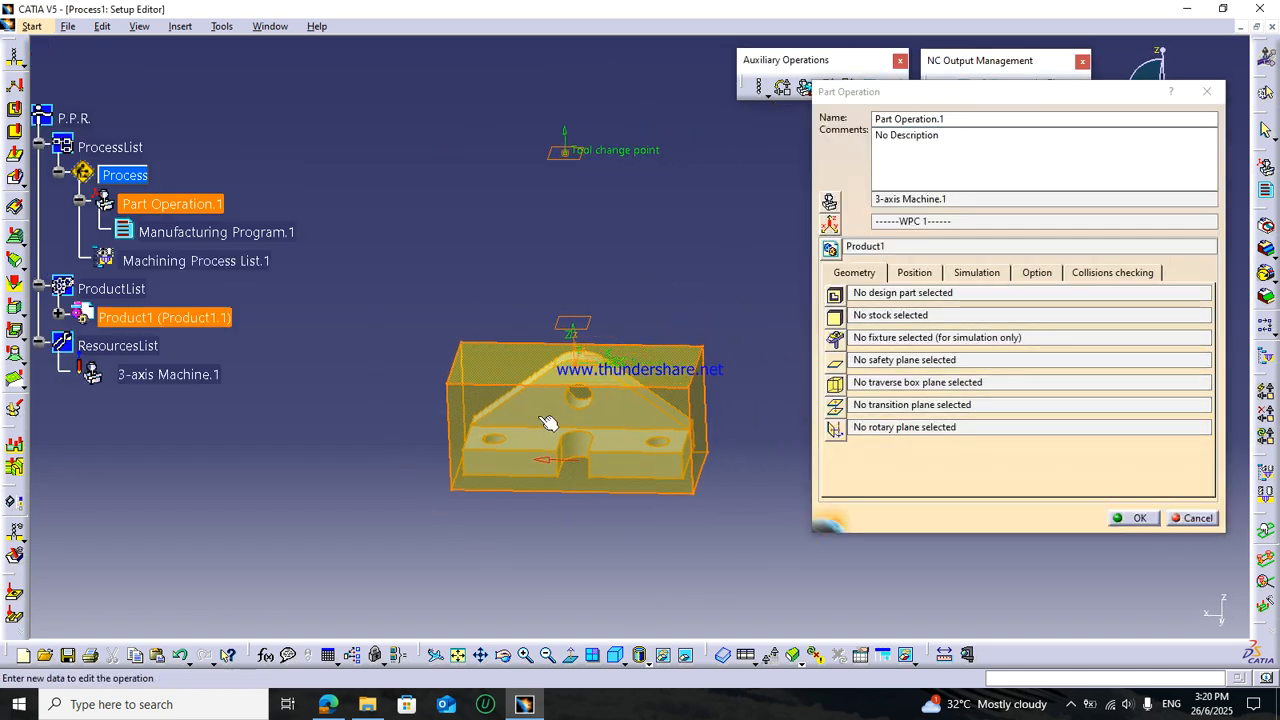
pyautogui.click(835, 317)
pyautogui.click(665, 410)
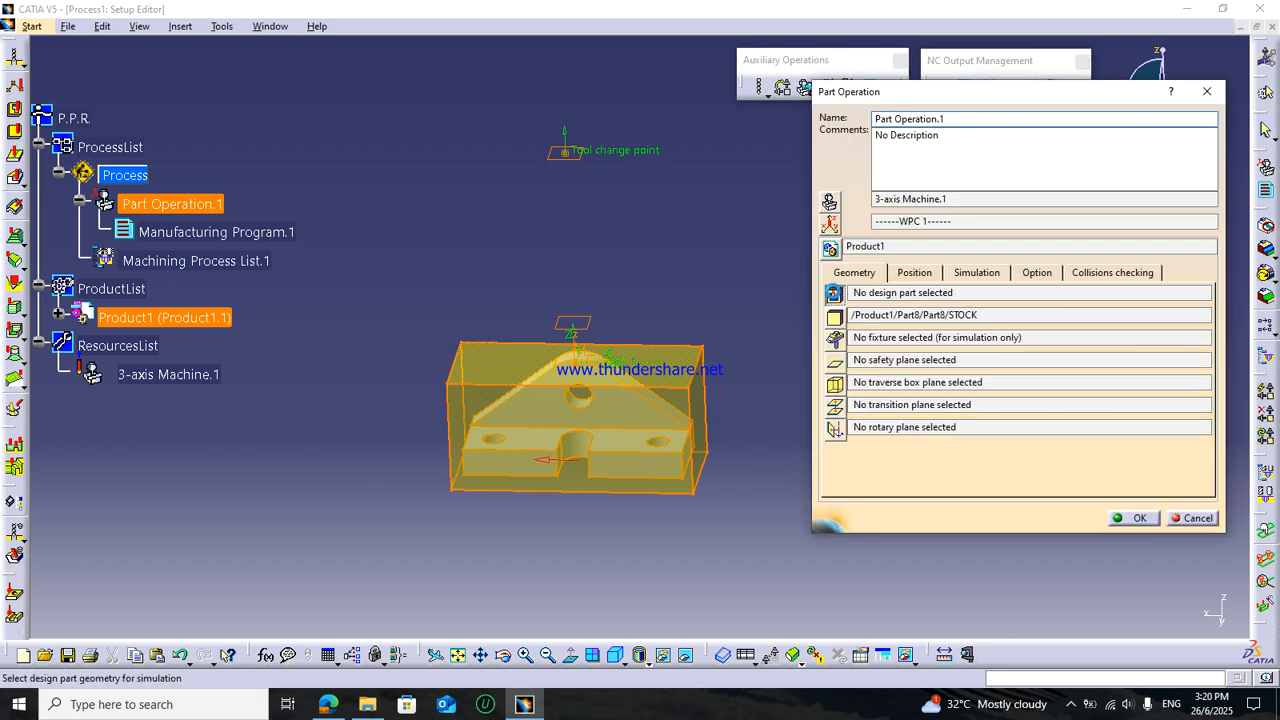
# - Hide the stock body, assign Part8's PartBody as the design part, and accept the part operation
pyautogui.click(834, 293)
pyautogui.rightClick(638, 410)
pyautogui.click(675, 461)
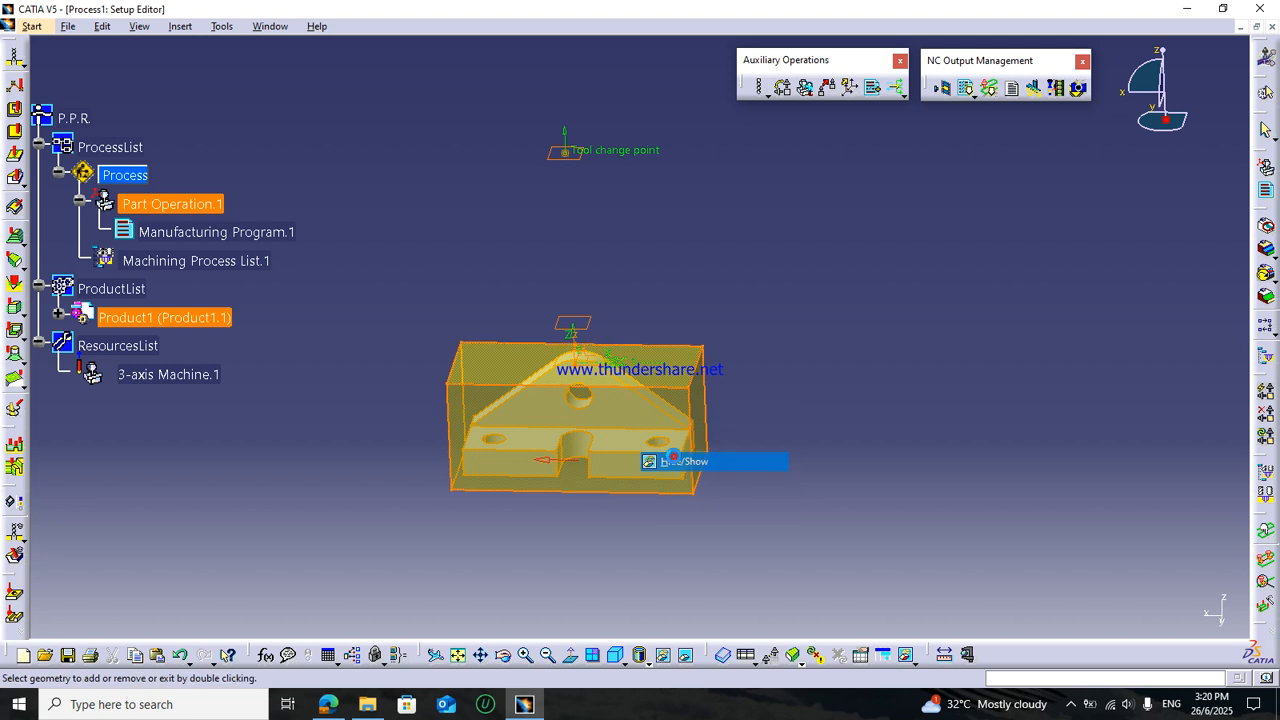
pyautogui.click(657, 429)
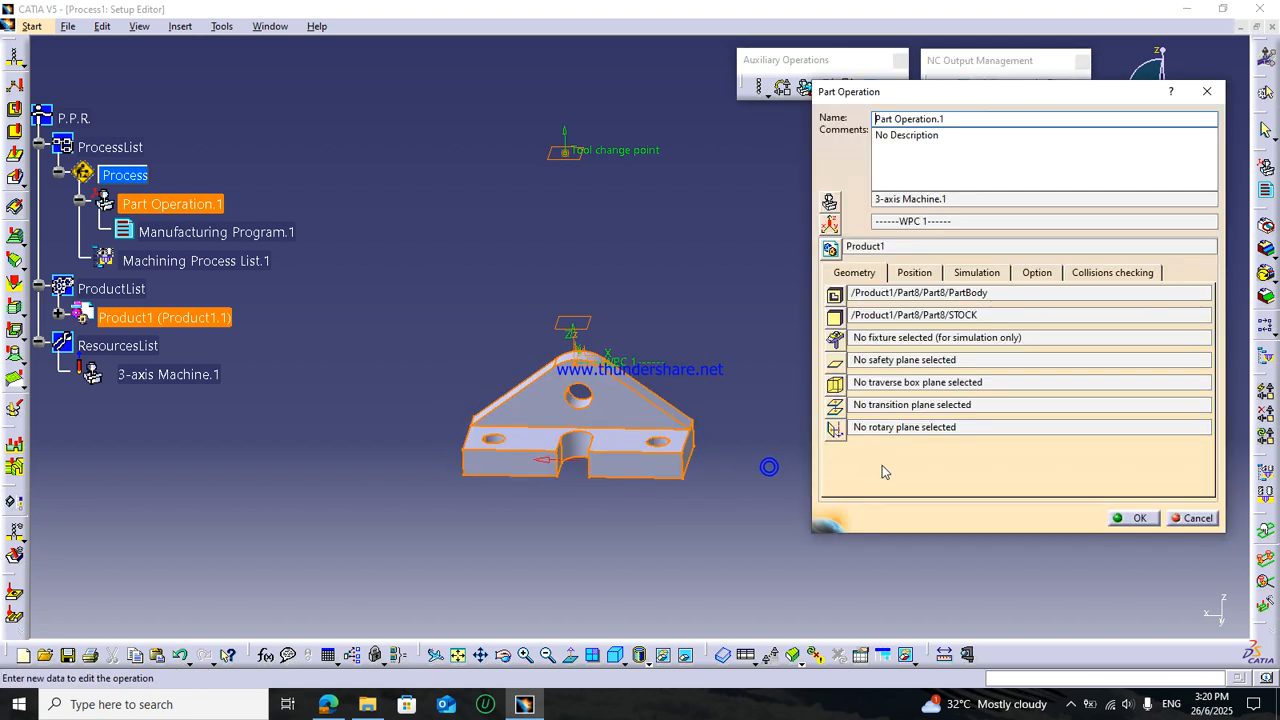
pyautogui.click(1138, 519)
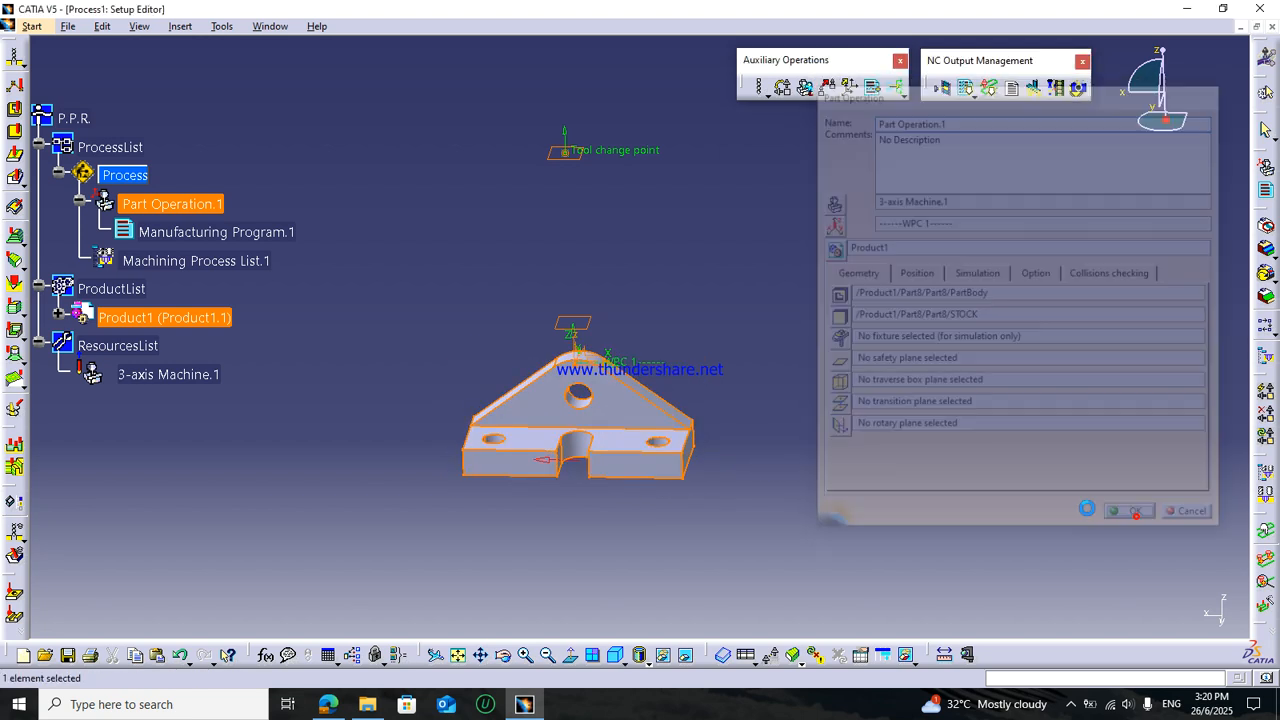
# - Add a face mill to the ResourcesList and name it T1 Face Mill D 63
pyautogui.moveTo(657, 295); pyautogui.dragTo(645, 350, button='middle')
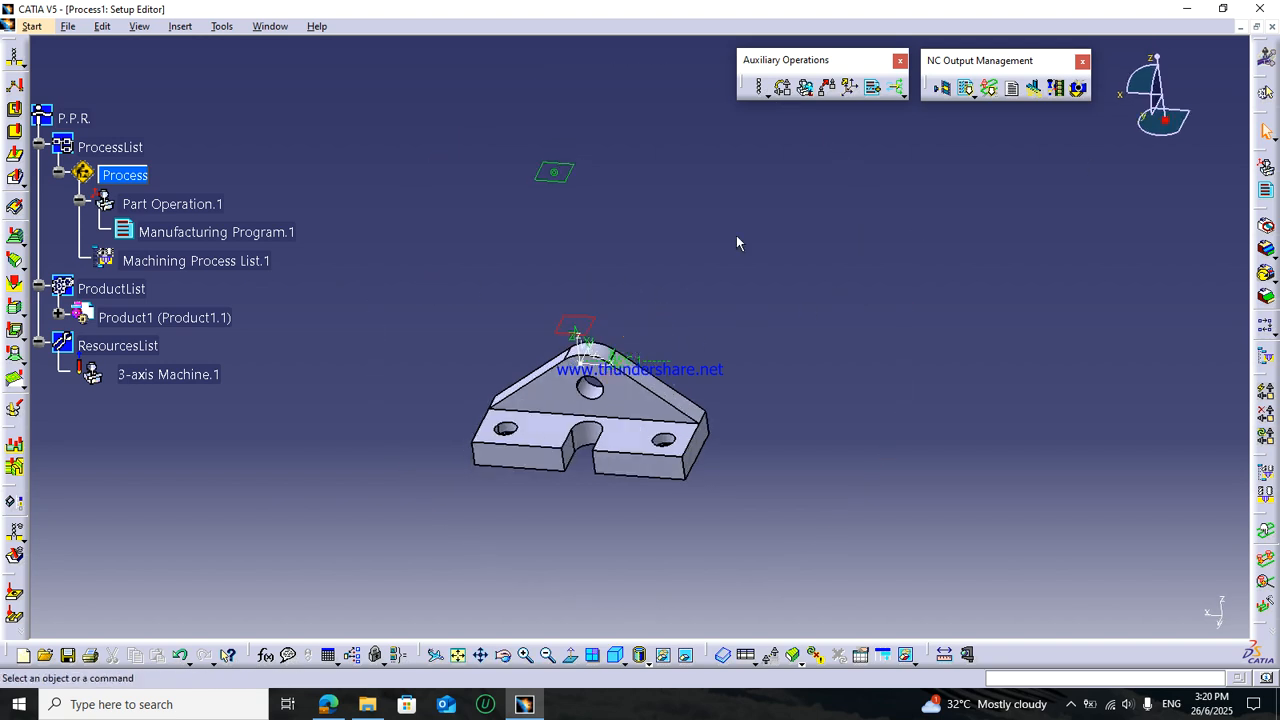
pyautogui.click(767, 97)
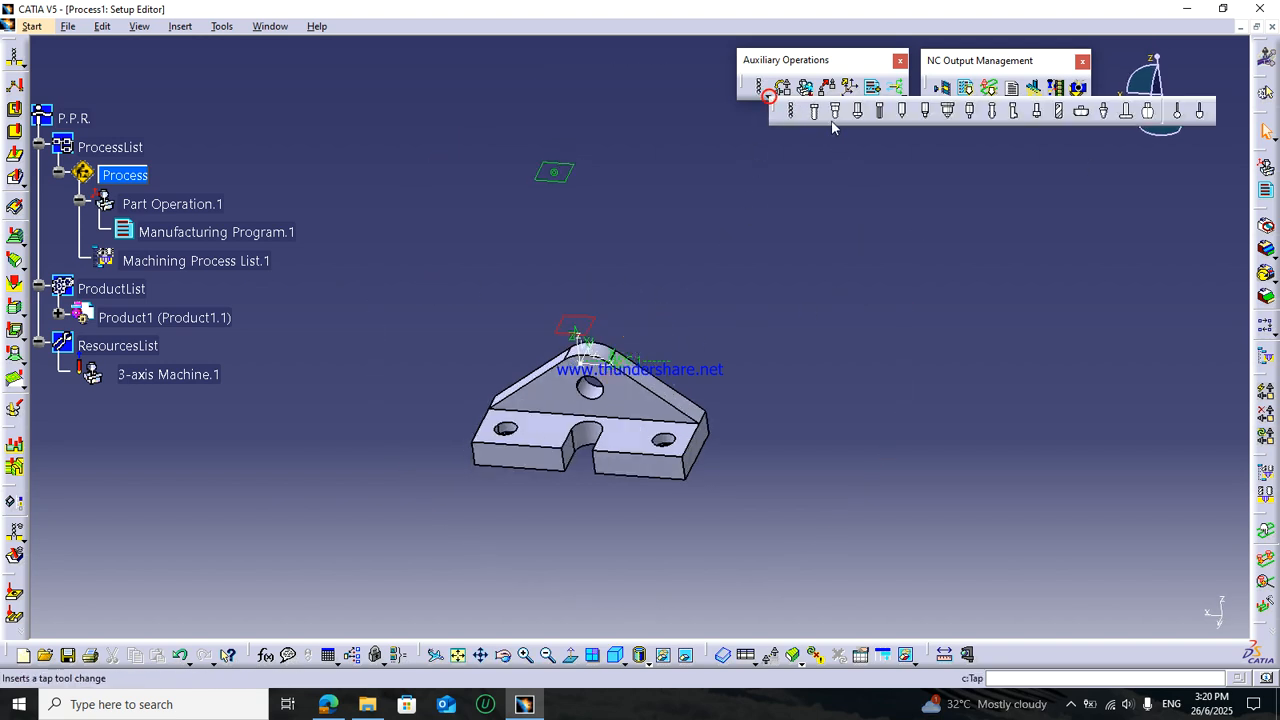
pyautogui.click(1064, 112)
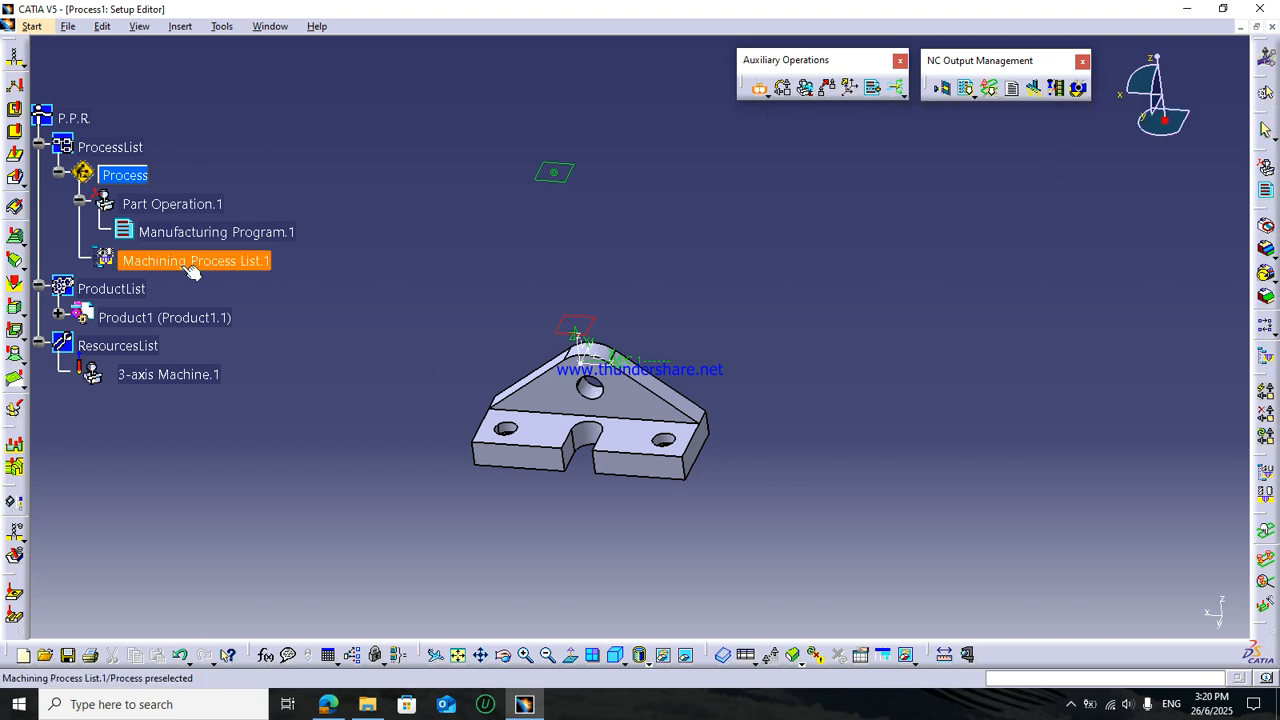
pyautogui.click(120, 345)
pyautogui.click(1083, 254)
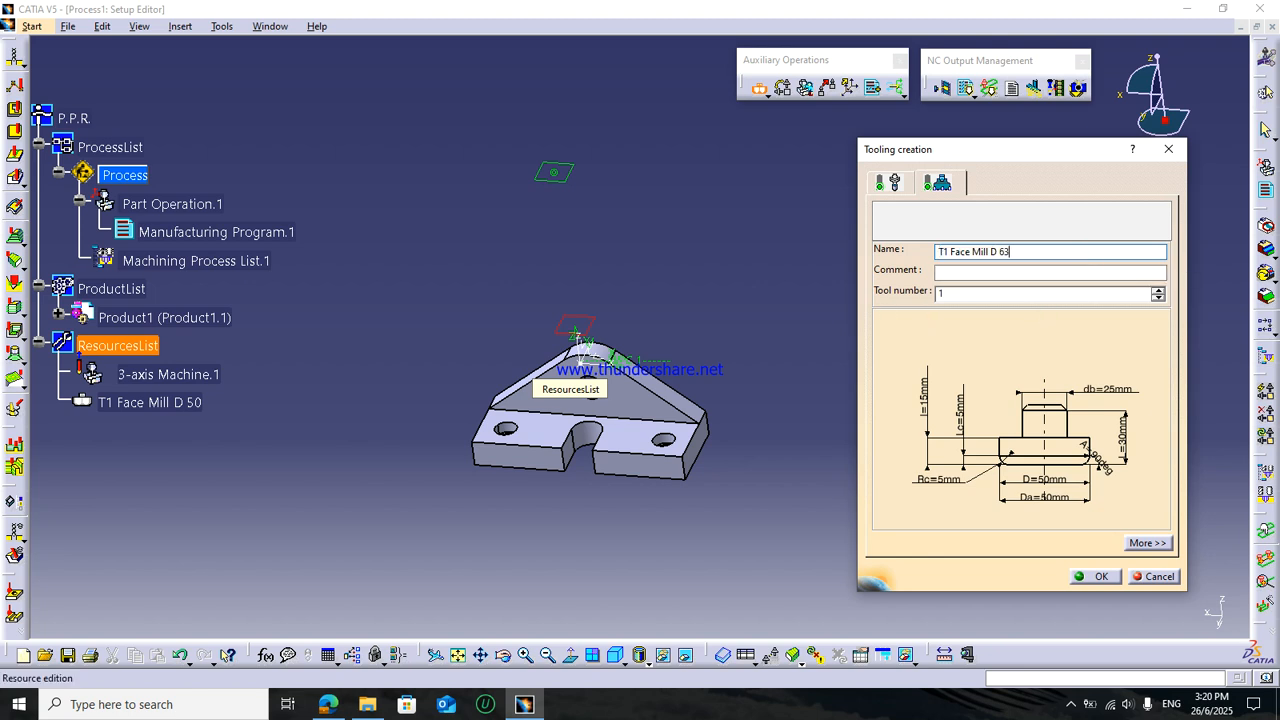
# - Set the face mill's diameters D and Da to 63 mm and accept the tool
pyautogui.doubleClick(1062, 501)
pyautogui.write('63')
pyautogui.press('Return')
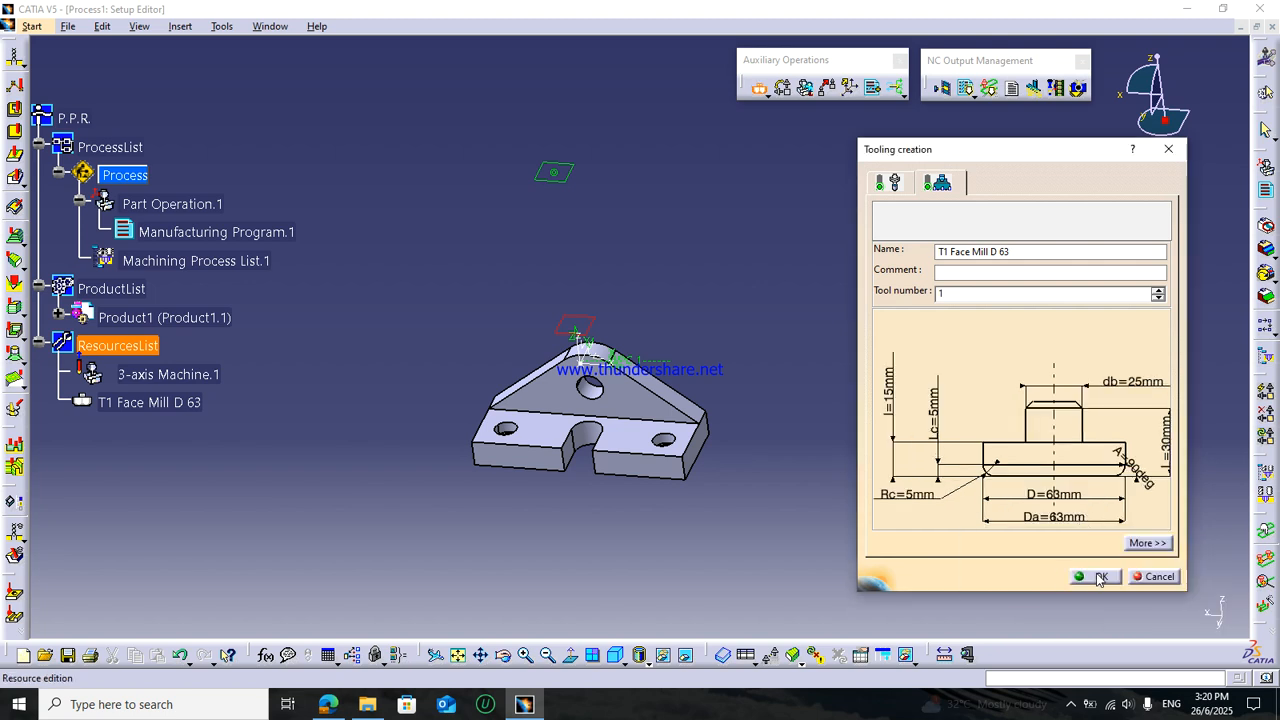
pyautogui.click(1100, 577)
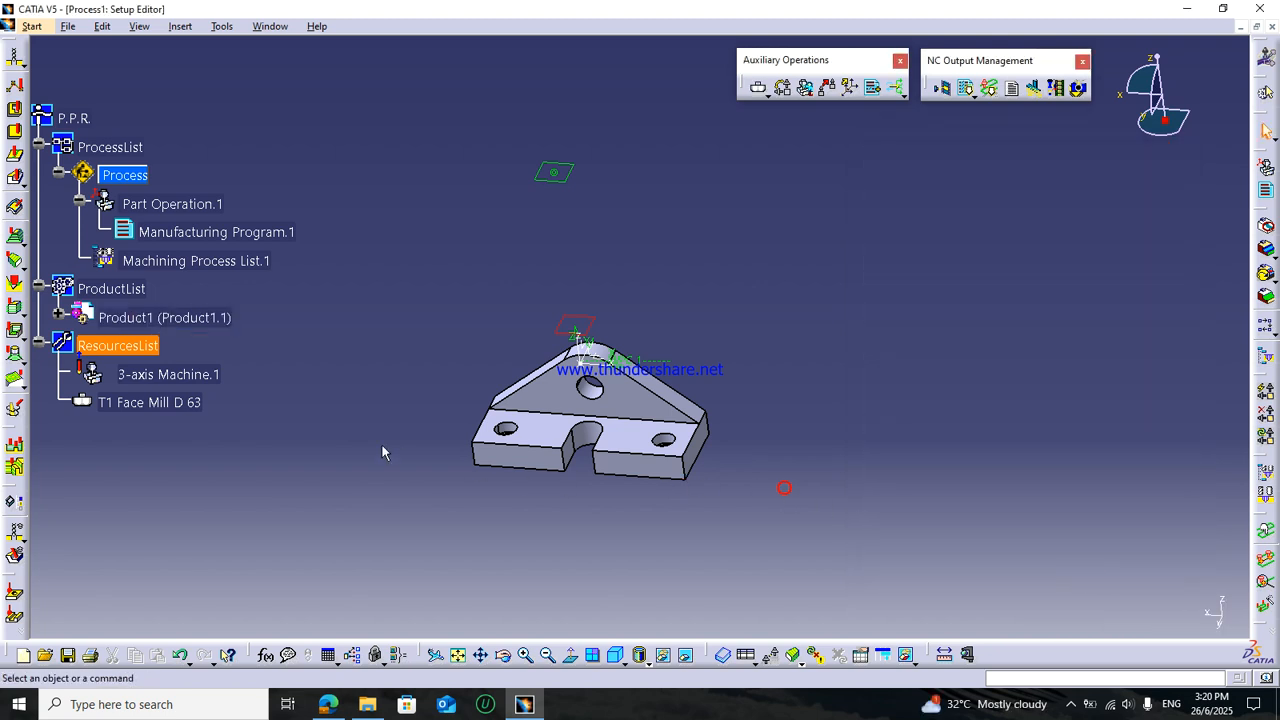
# - Add an end mill as tool number 2 and name it T2 End Mill D 12
pyautogui.moveTo(382, 453); pyautogui.dragTo(384, 421, button='middle')
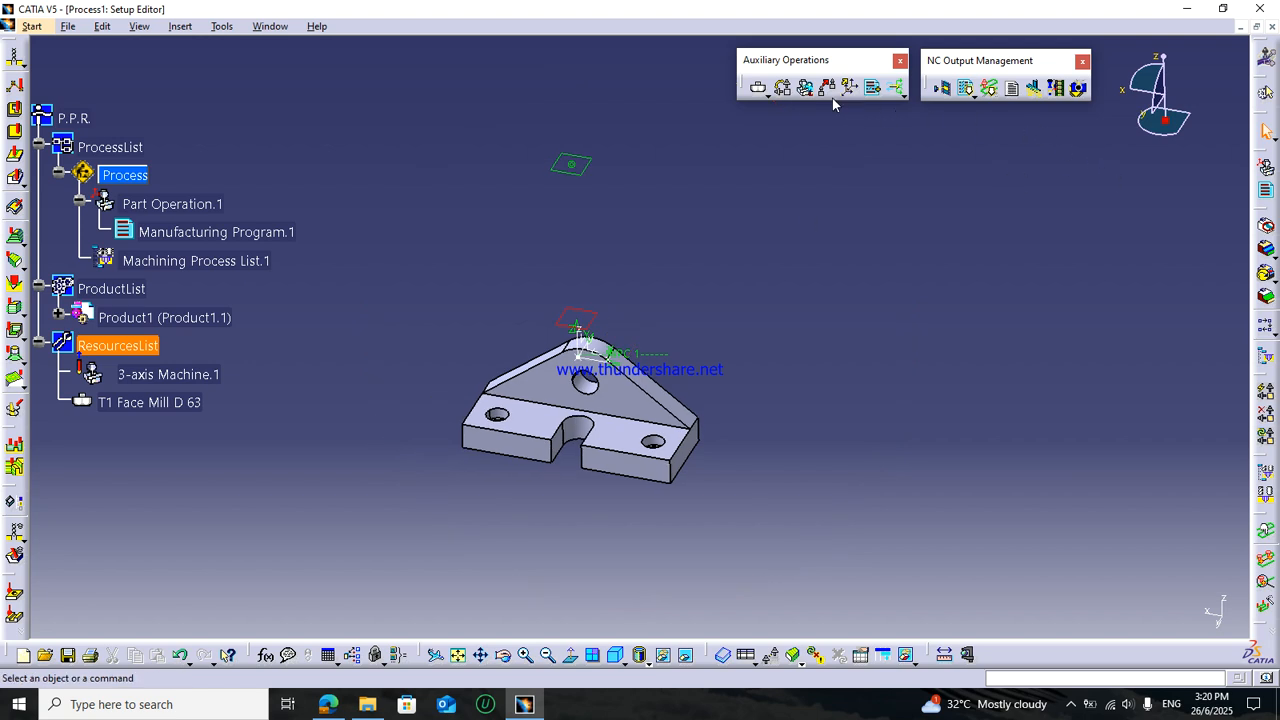
pyautogui.click(766, 93)
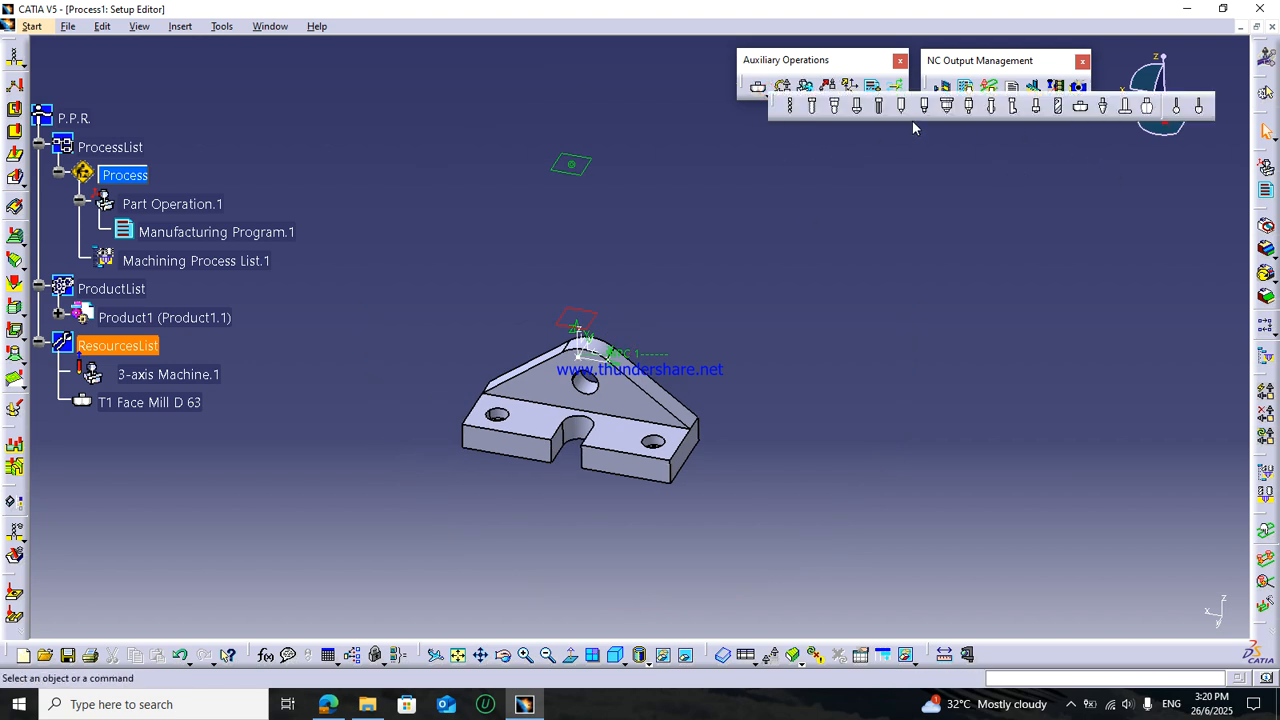
pyautogui.click(1058, 106)
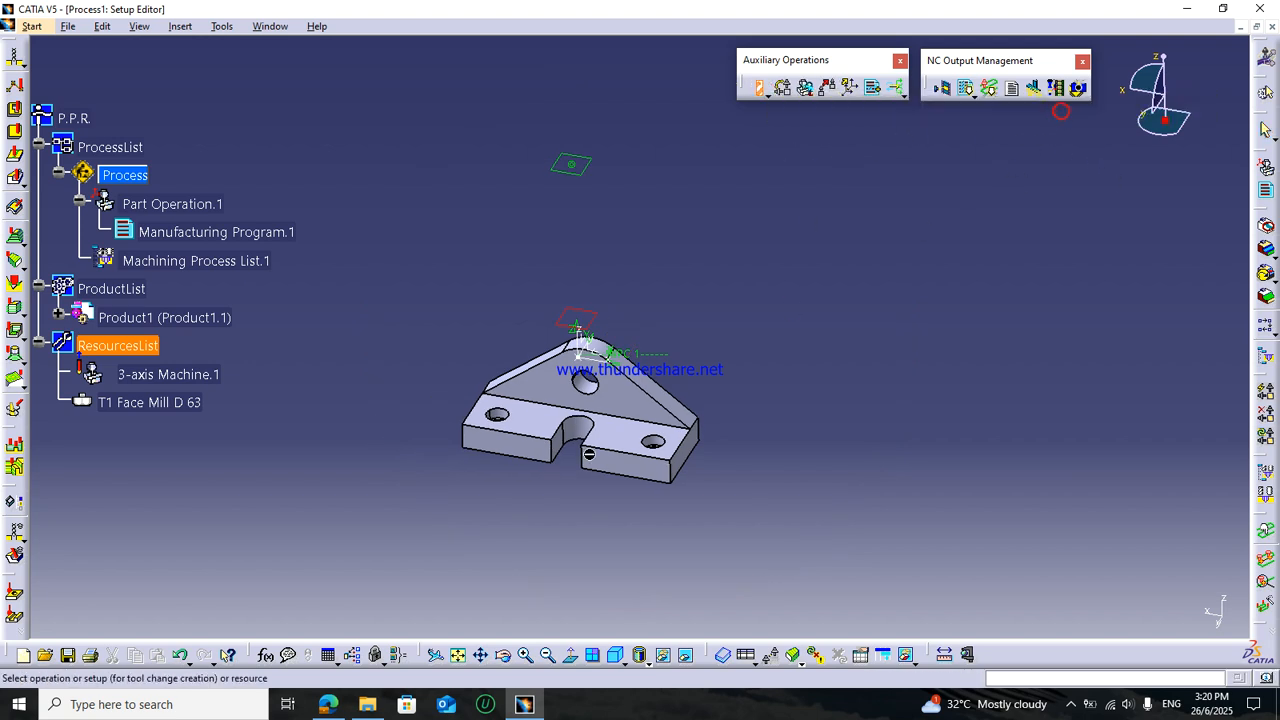
pyautogui.click(168, 403)
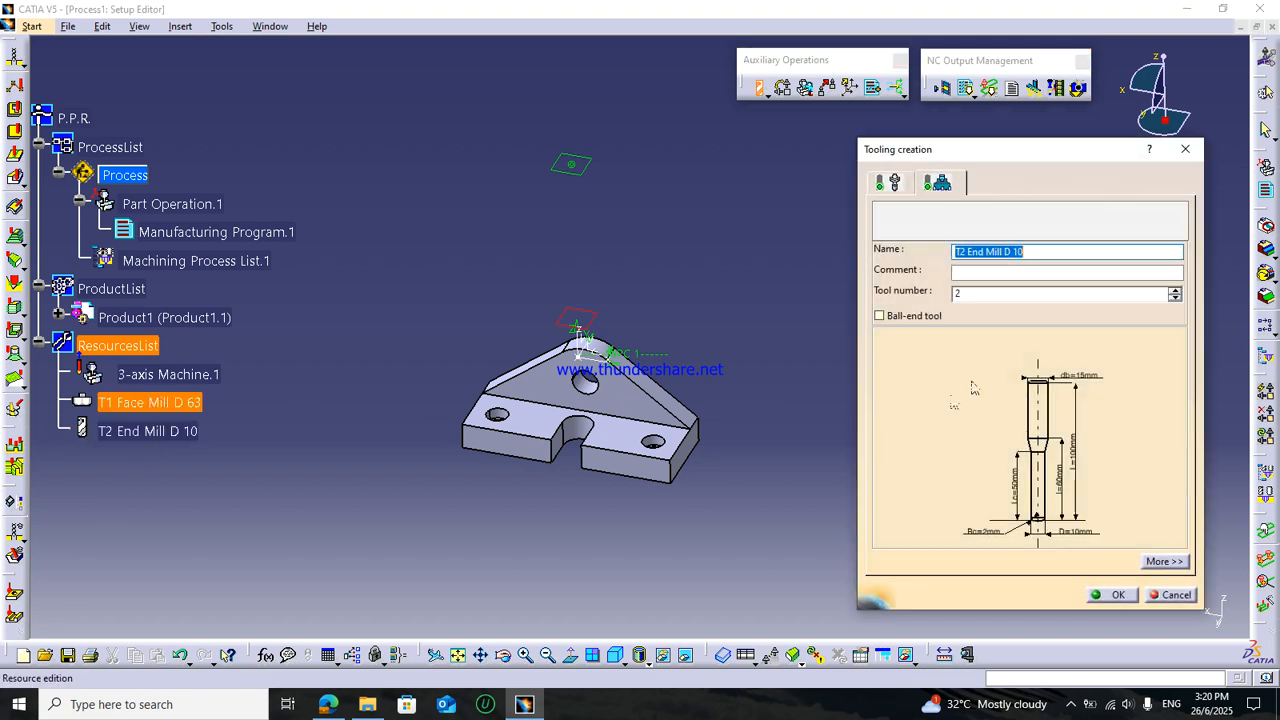
pyautogui.click(1042, 251)
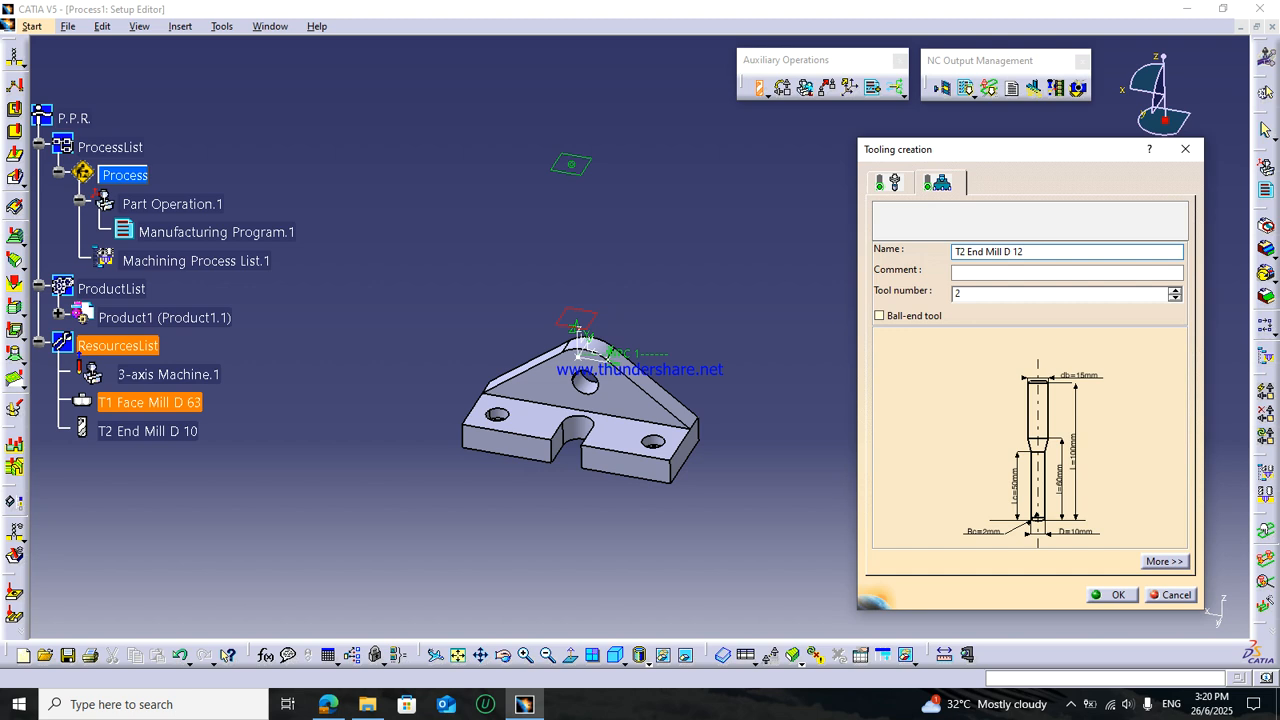
pyautogui.press('Tab')
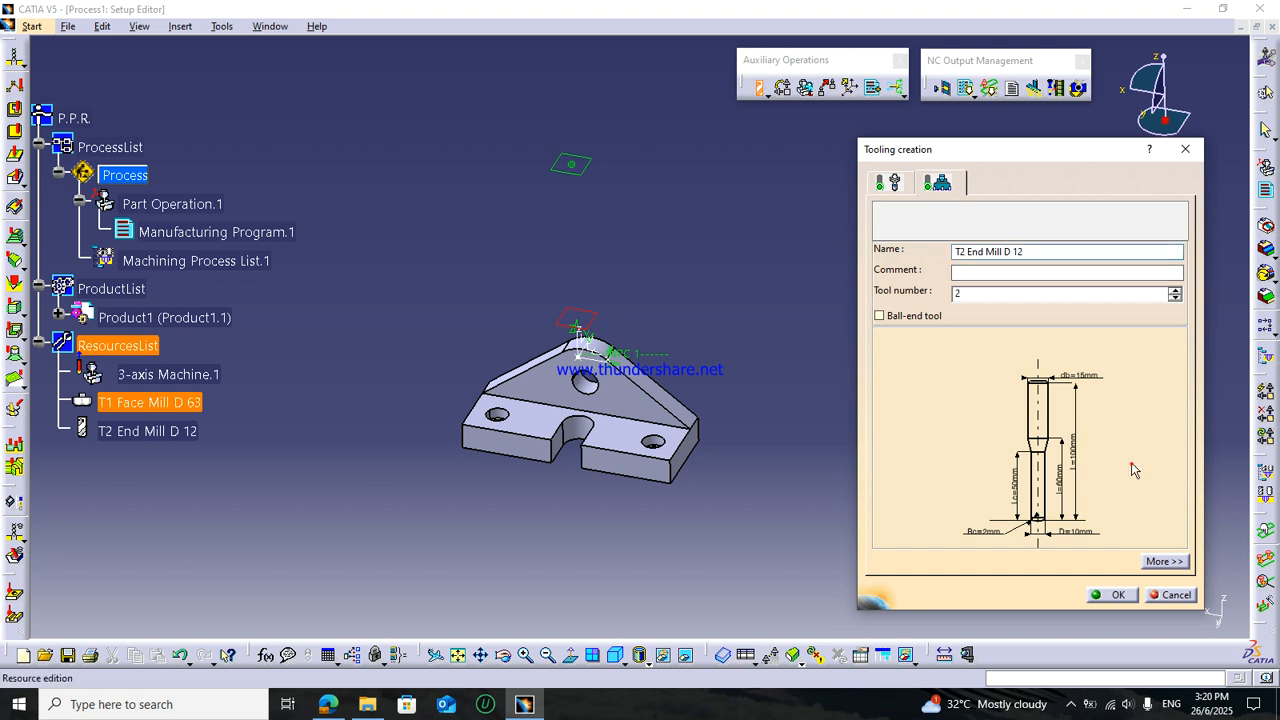
# - Set the T2 end mill's nominal diameter to 12 mm, corner radius to 0 mm and body diameter to 12 mm, and accept it
pyautogui.doubleClick(1073, 533)
pyautogui.write('12')
pyautogui.press('Return')
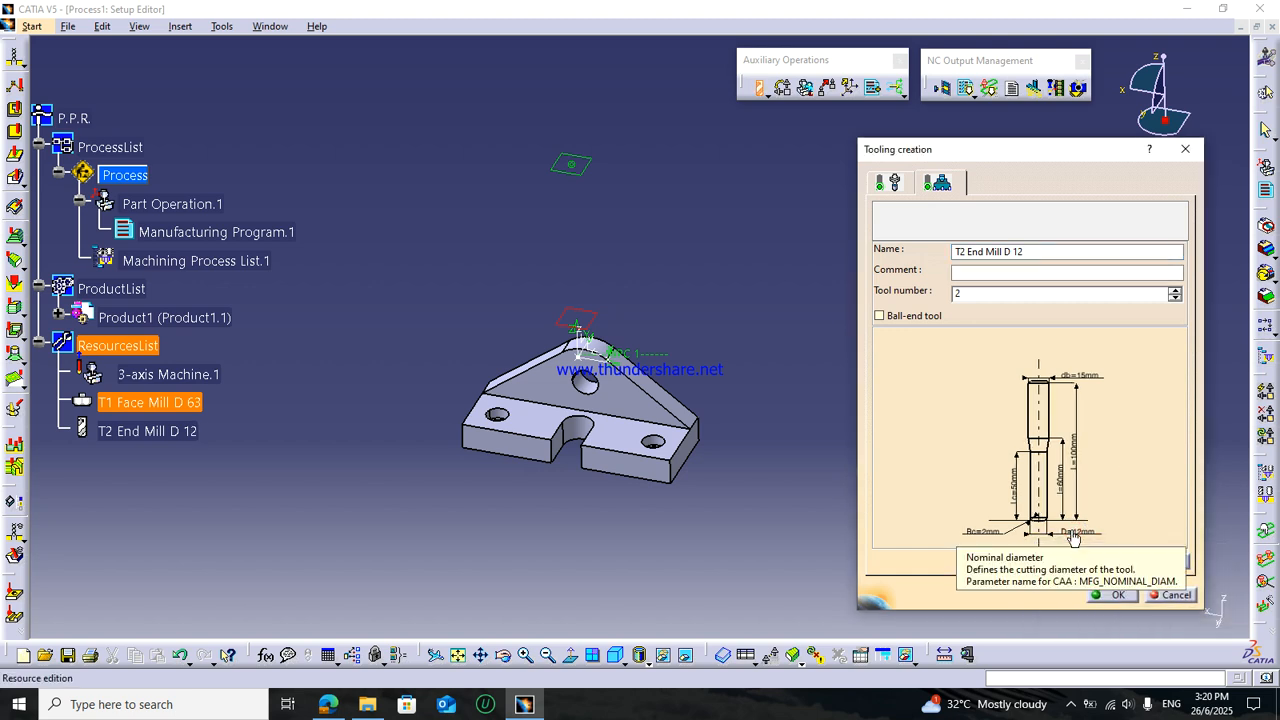
pyautogui.doubleClick(986, 532)
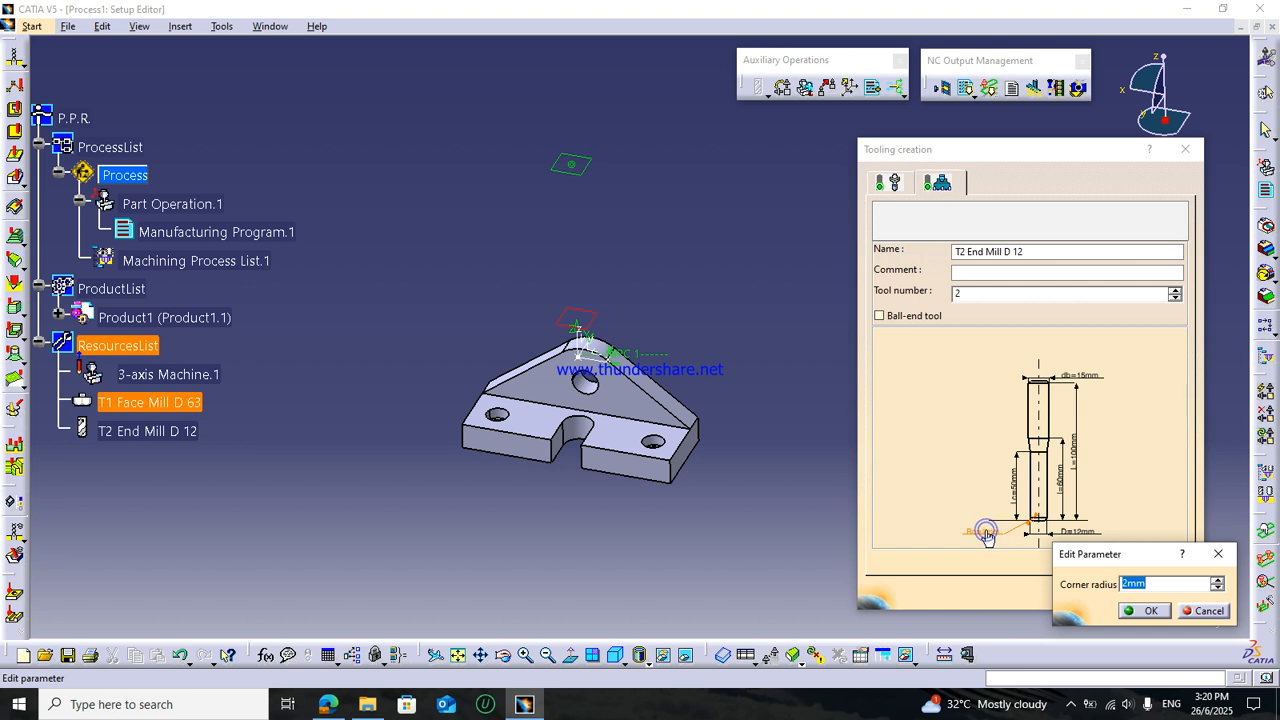
pyautogui.write('0')
pyautogui.press('Return')
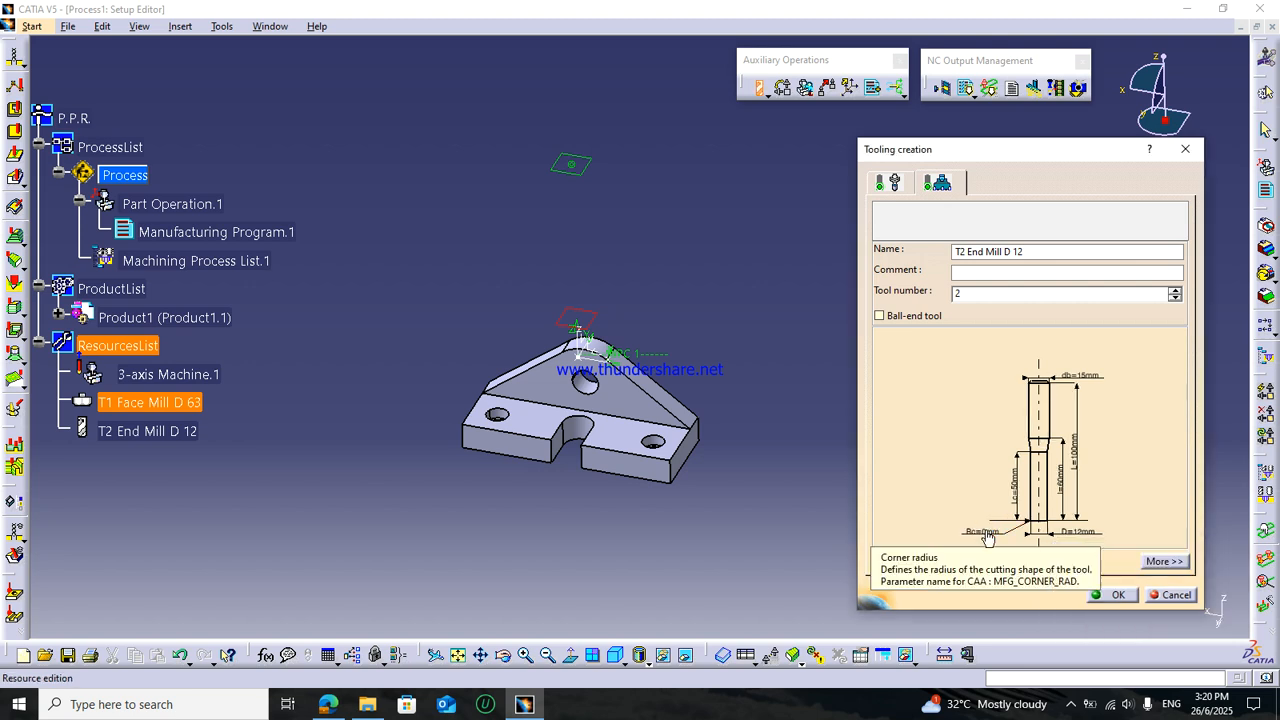
pyautogui.doubleClick(1089, 373)
pyautogui.write('12')
pyautogui.press('Return')
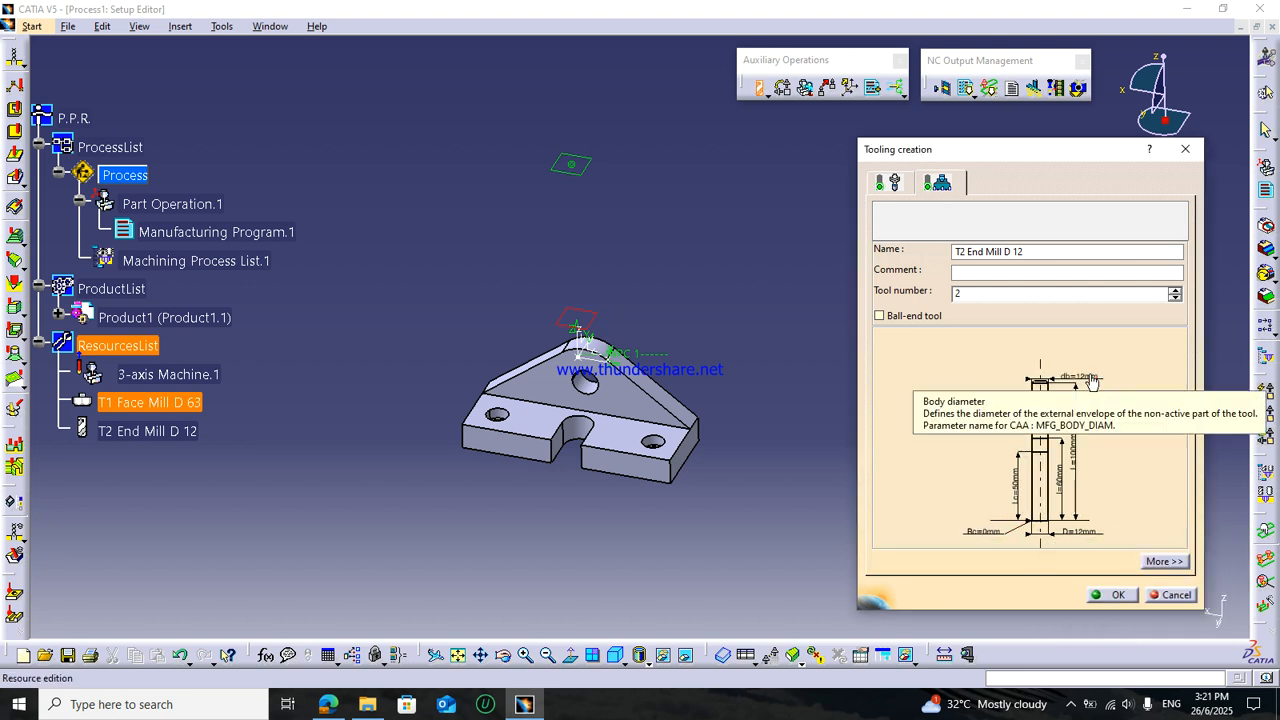
pyautogui.click(1118, 595)
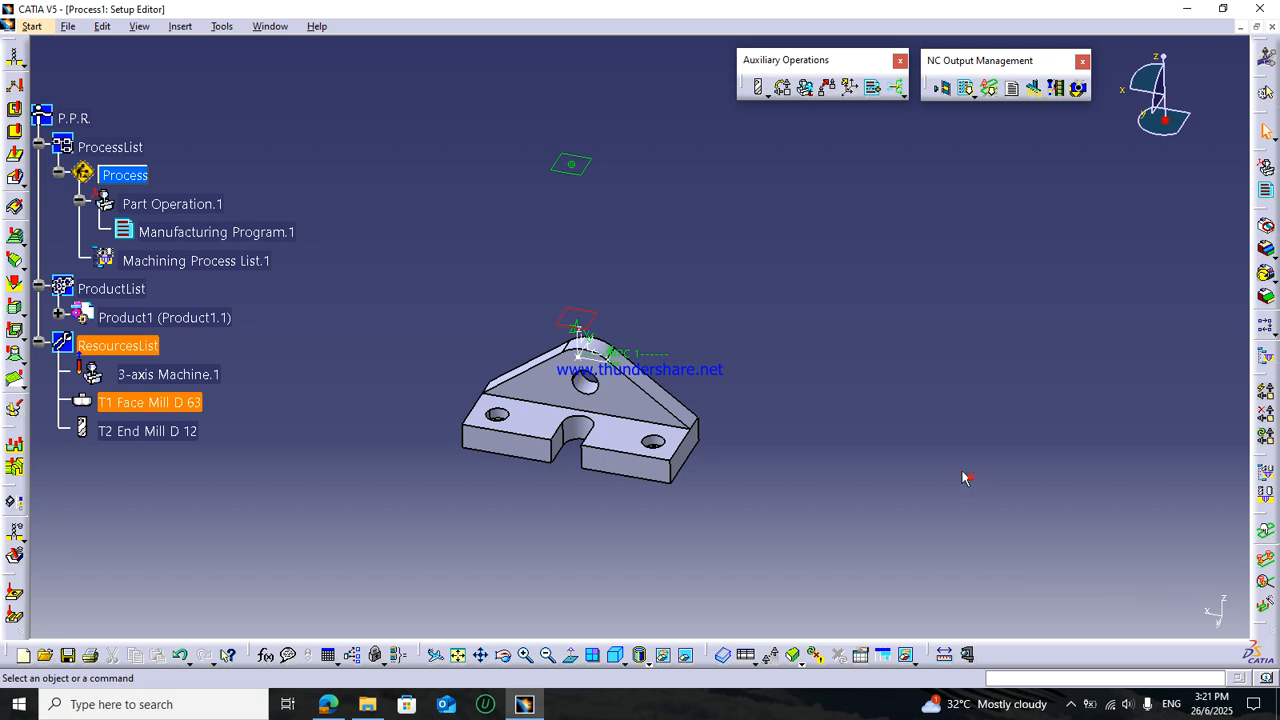
# - Add another end mill to the ResourcesList as tool number 3 and name it T3 Ball Mill D 10
pyautogui.moveTo(425, 490); pyautogui.dragTo(489, 513, button='middle')
pyautogui.moveTo(741, 525); pyautogui.dragTo(690, 493, button='middle')
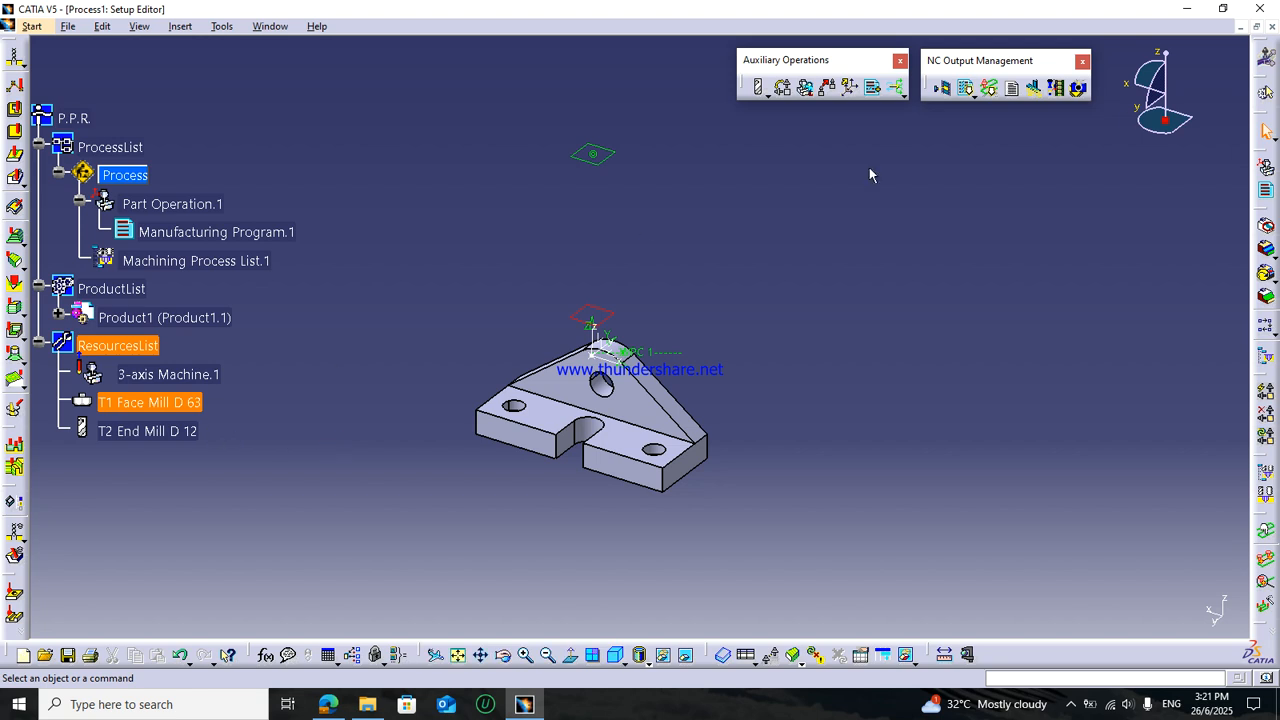
pyautogui.doubleClick(97, 350)
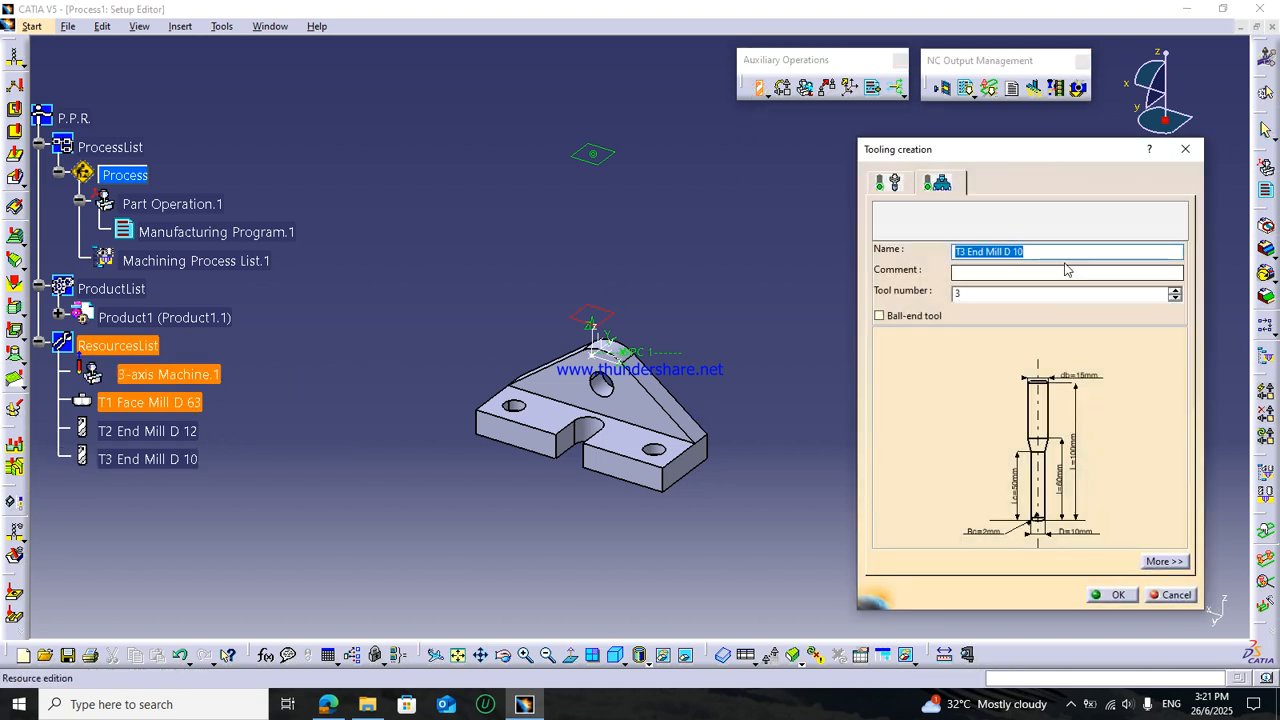
pyautogui.click(984, 251)
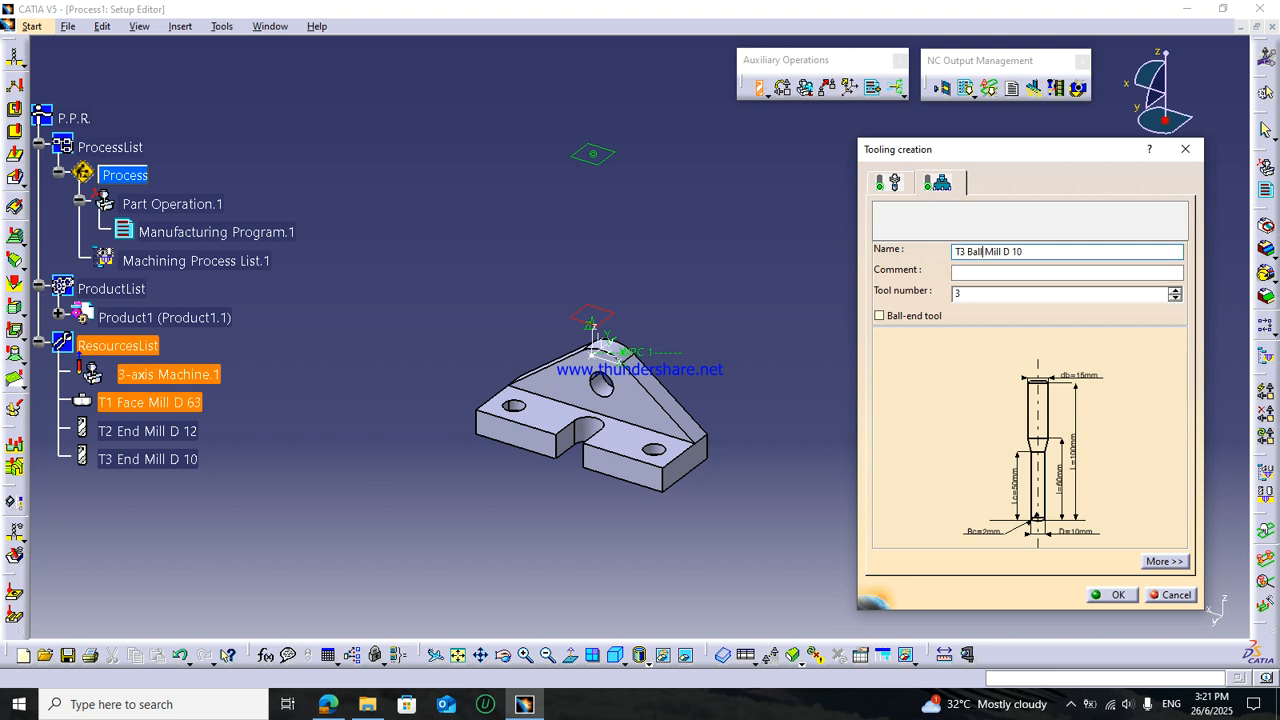
# - Make tool T3 a ball-end tool with a 10 mm body diameter and accept it
pyautogui.click(907, 320)
pyautogui.doubleClick(1093, 377)
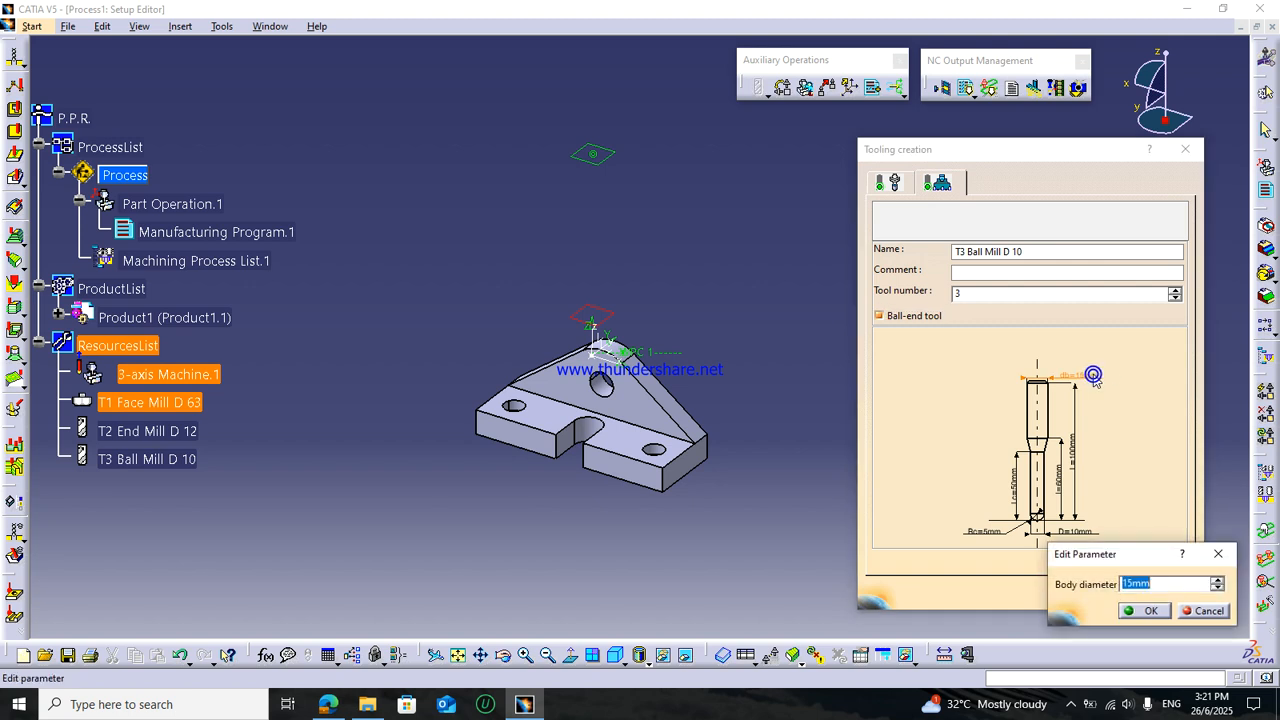
pyautogui.write('10')
pyautogui.press('Return')
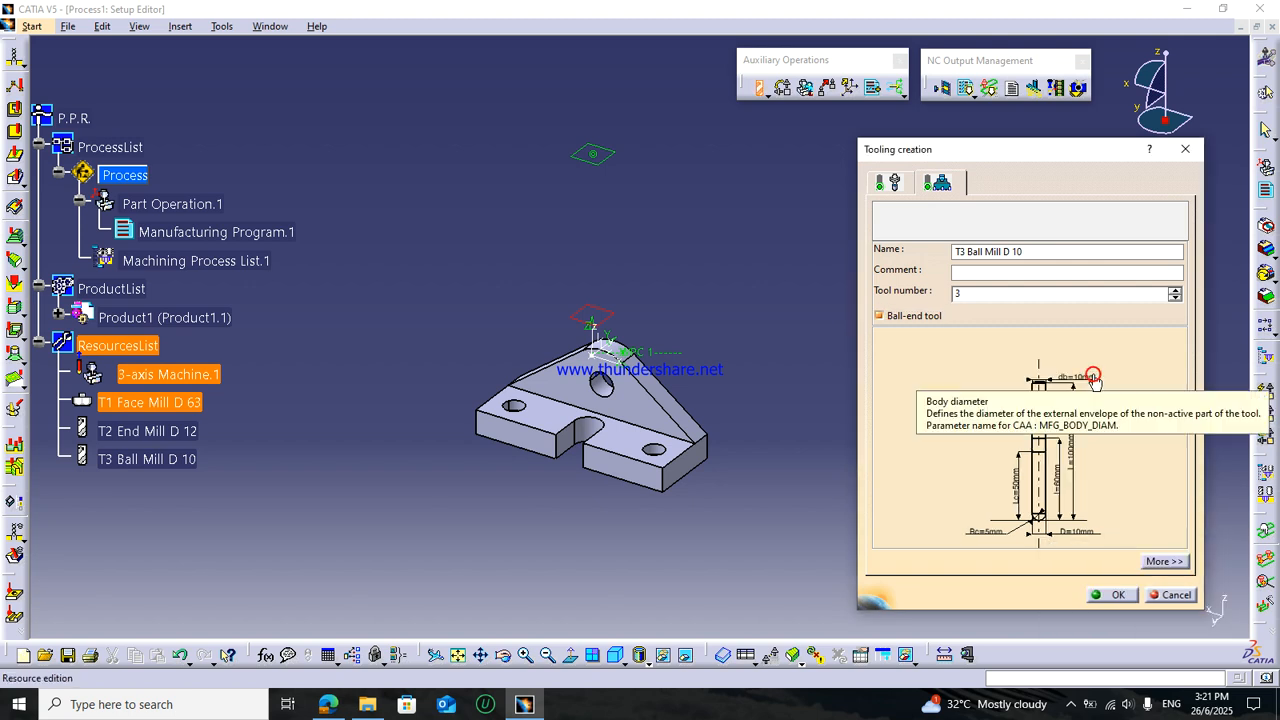
pyautogui.click(1112, 595)
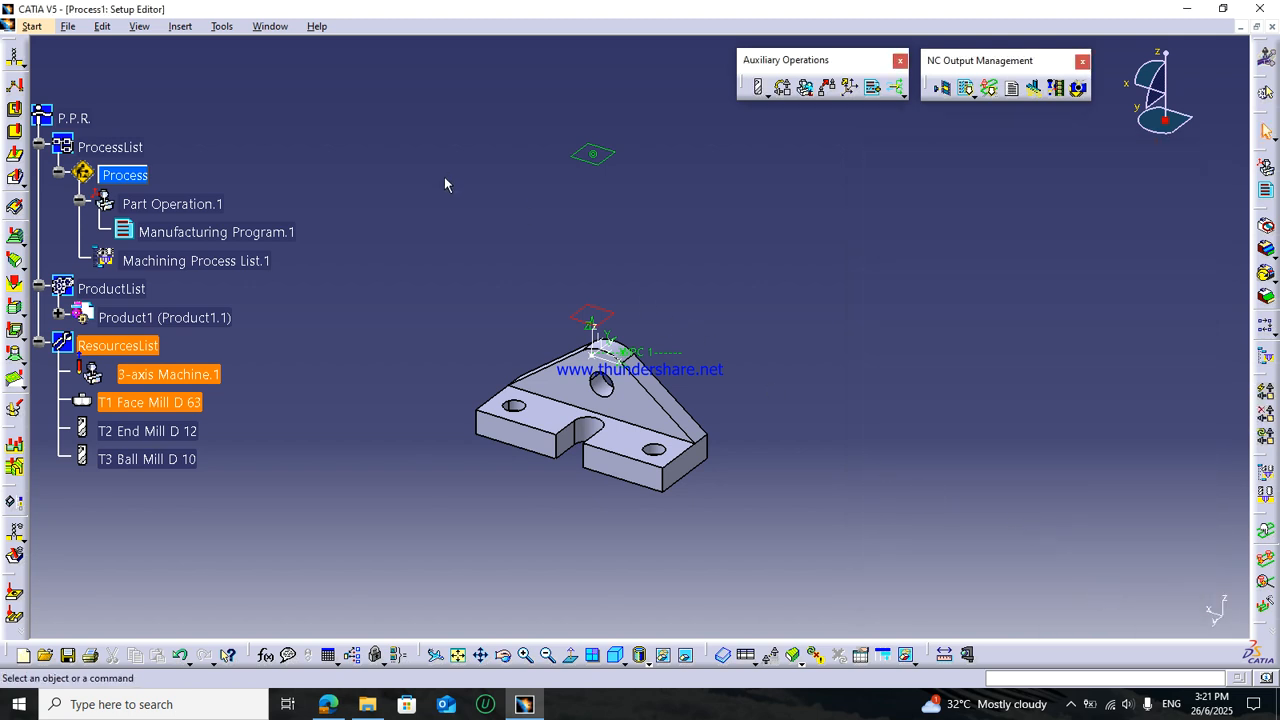
# - Insert a face mill tool change in Manufacturing Program.1, assign the existing T1 Face Mill D 63, and accept it
pyautogui.click(768, 95)
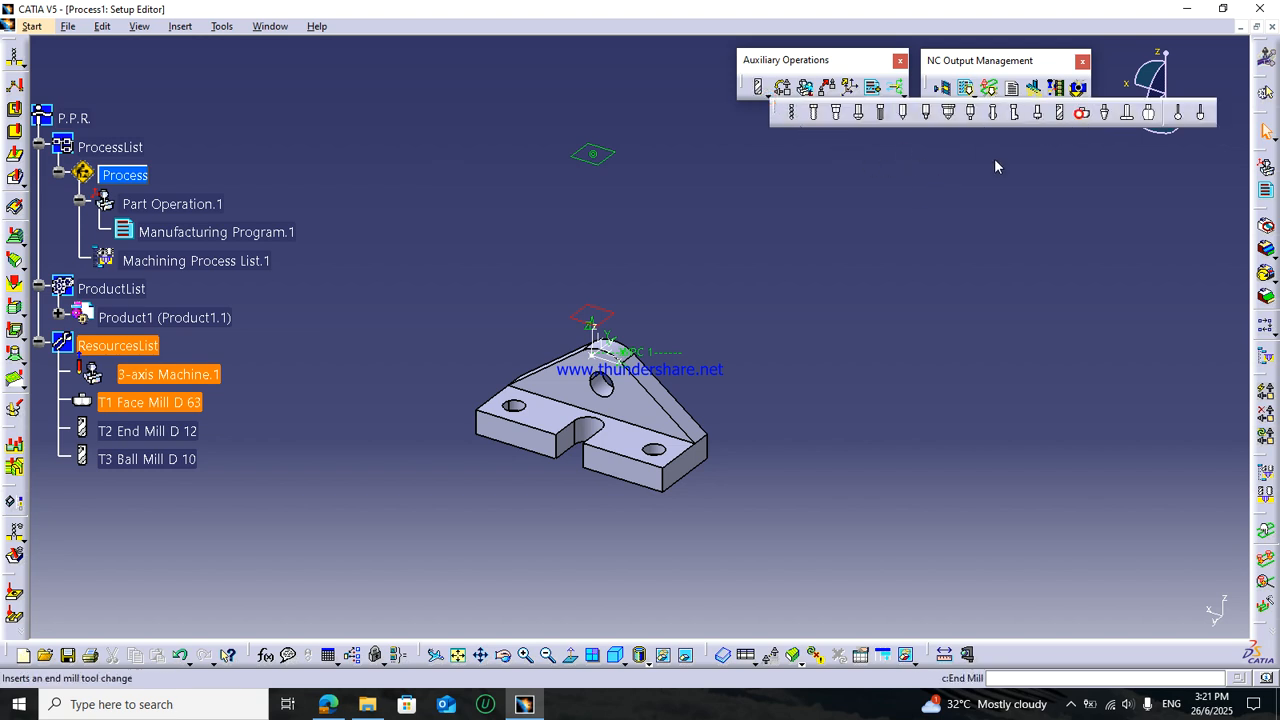
pyautogui.click(1082, 113)
pyautogui.click(205, 232)
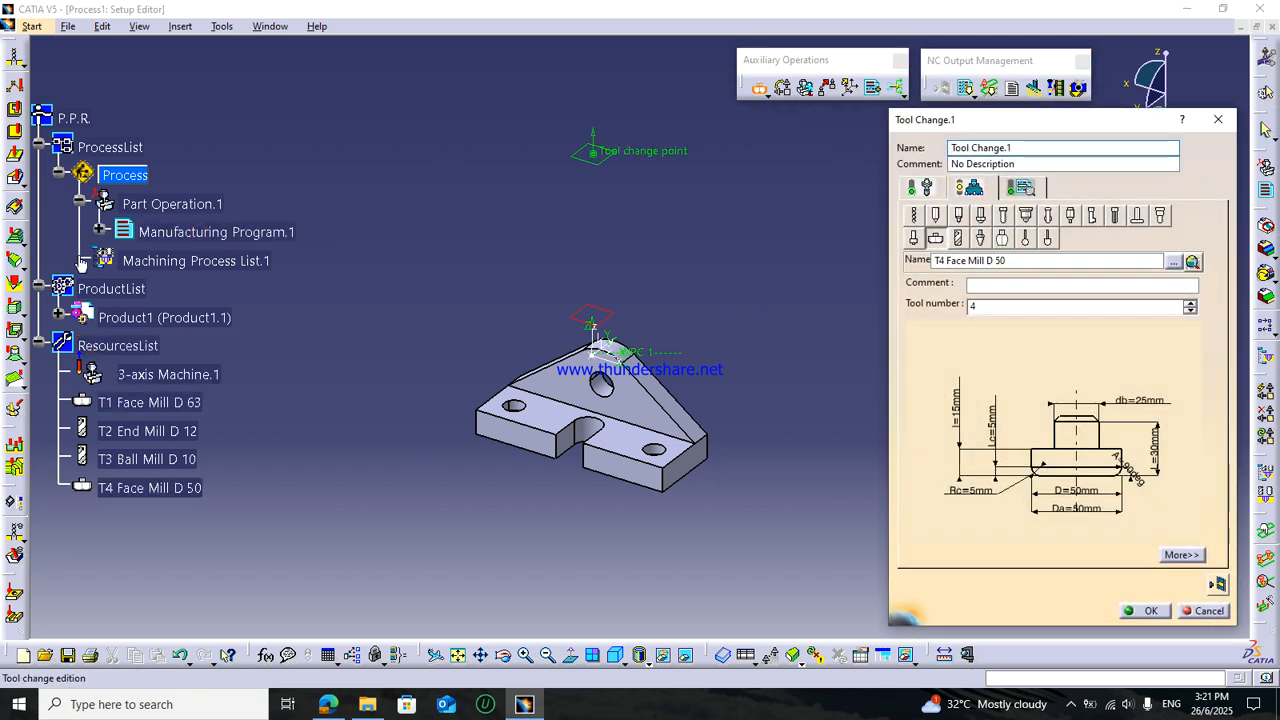
pyautogui.click(99, 231)
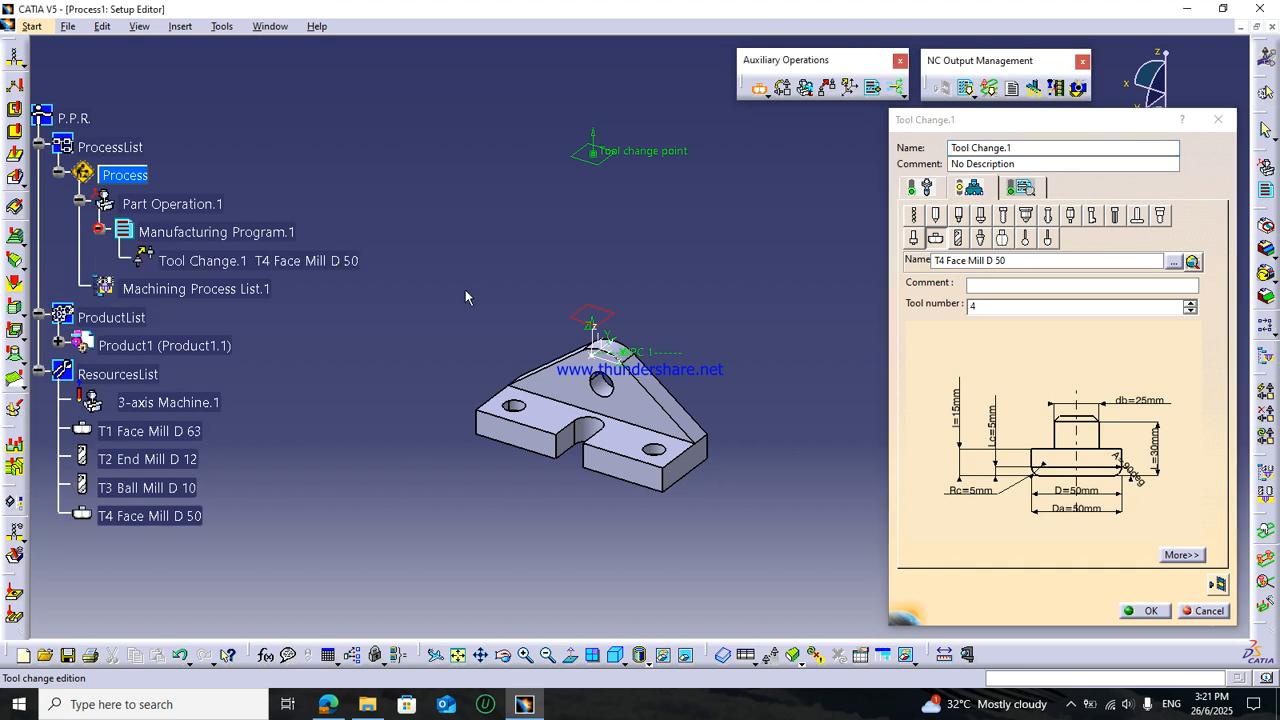
pyautogui.click(1192, 261)
pyautogui.doubleClick(1090, 381)
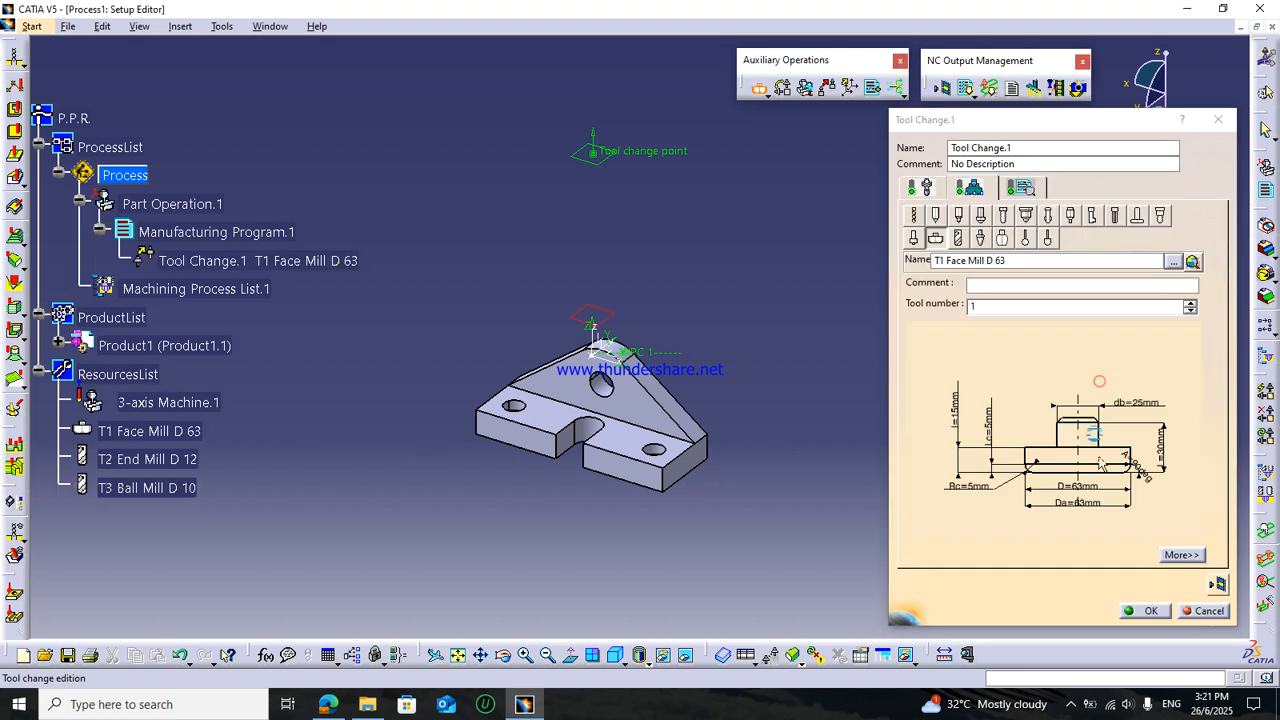
pyautogui.click(1143, 610)
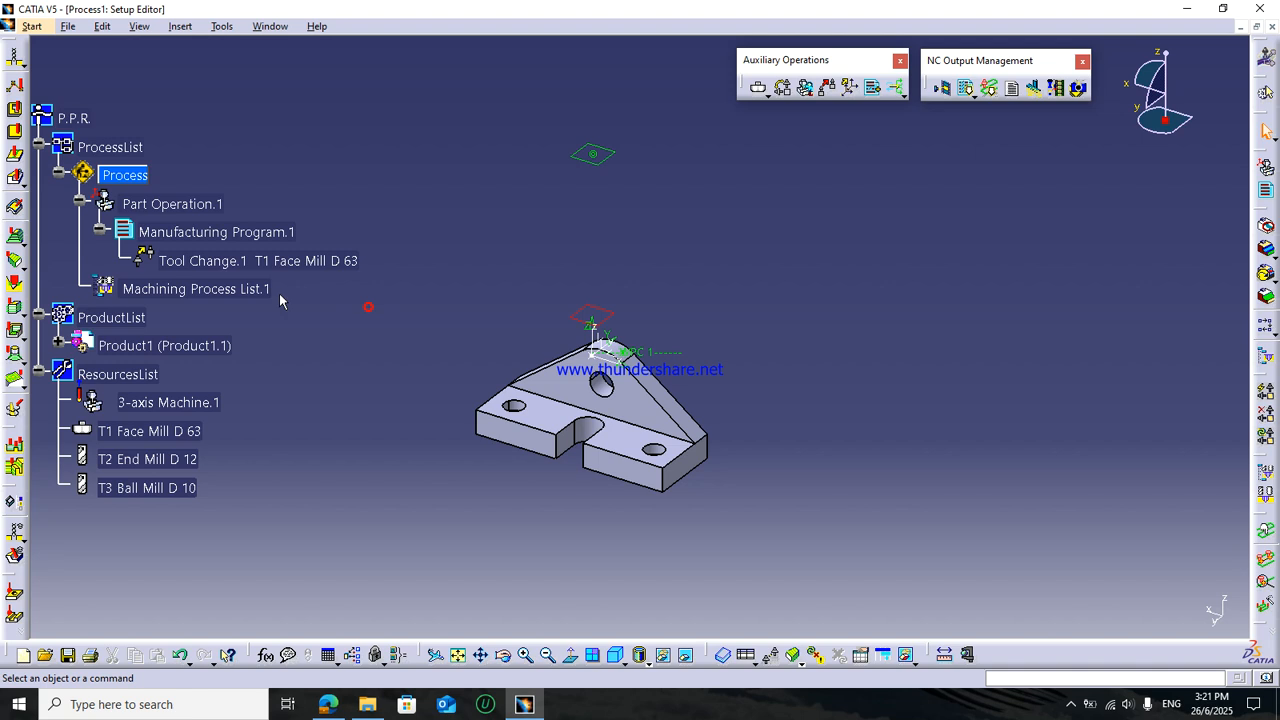
# - Insert a Facing operation after Tool Change.1 and show the hidden Pad.5 of Part8's STOCK body
pyautogui.click(15, 132)
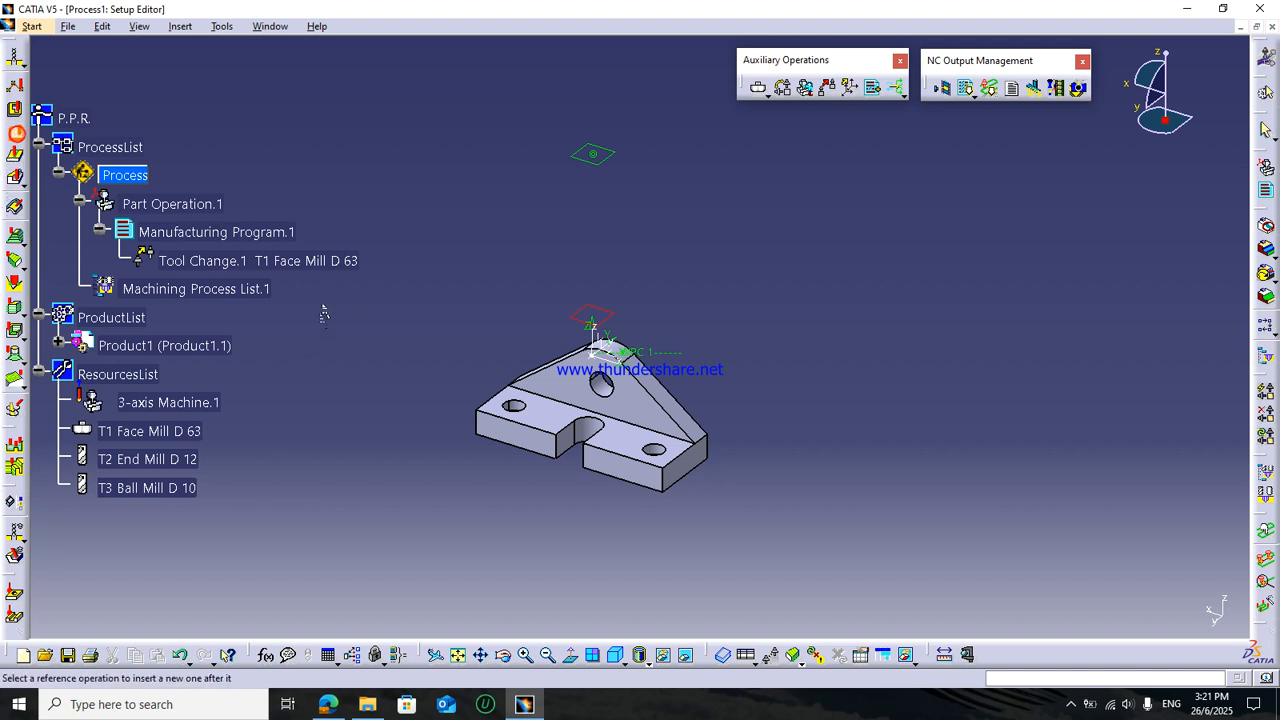
pyautogui.click(338, 270)
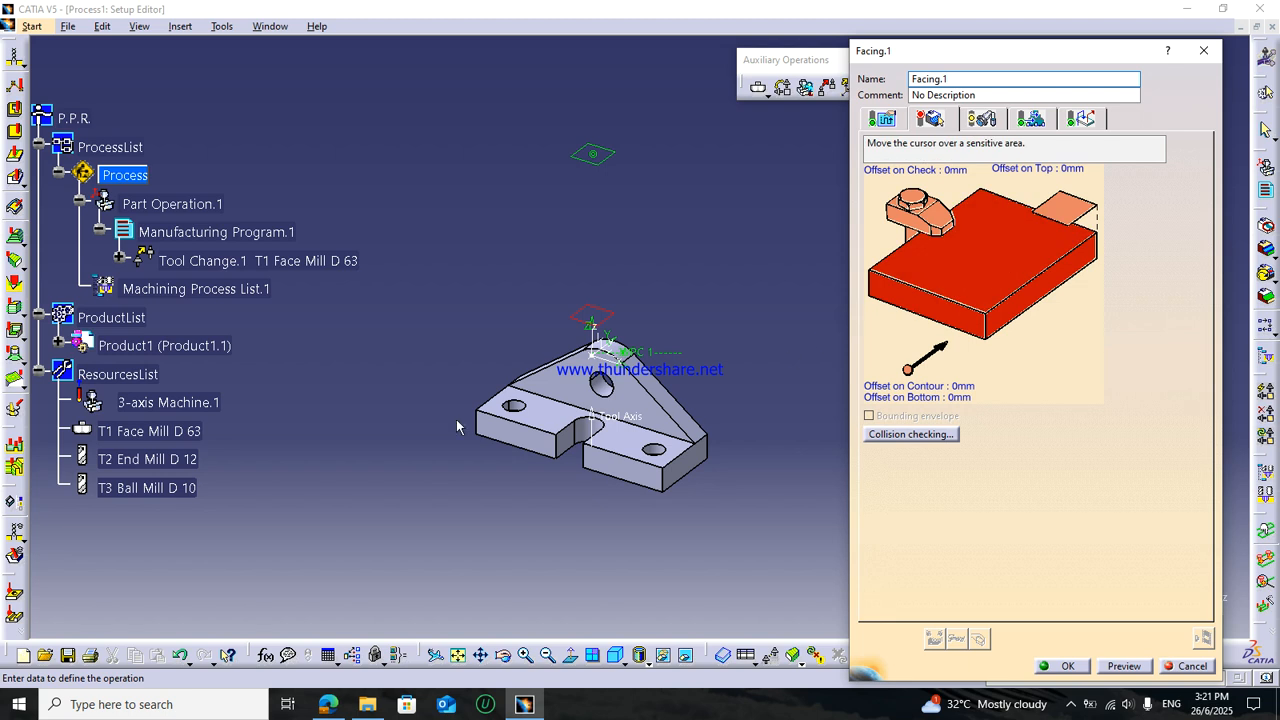
pyautogui.click(58, 345)
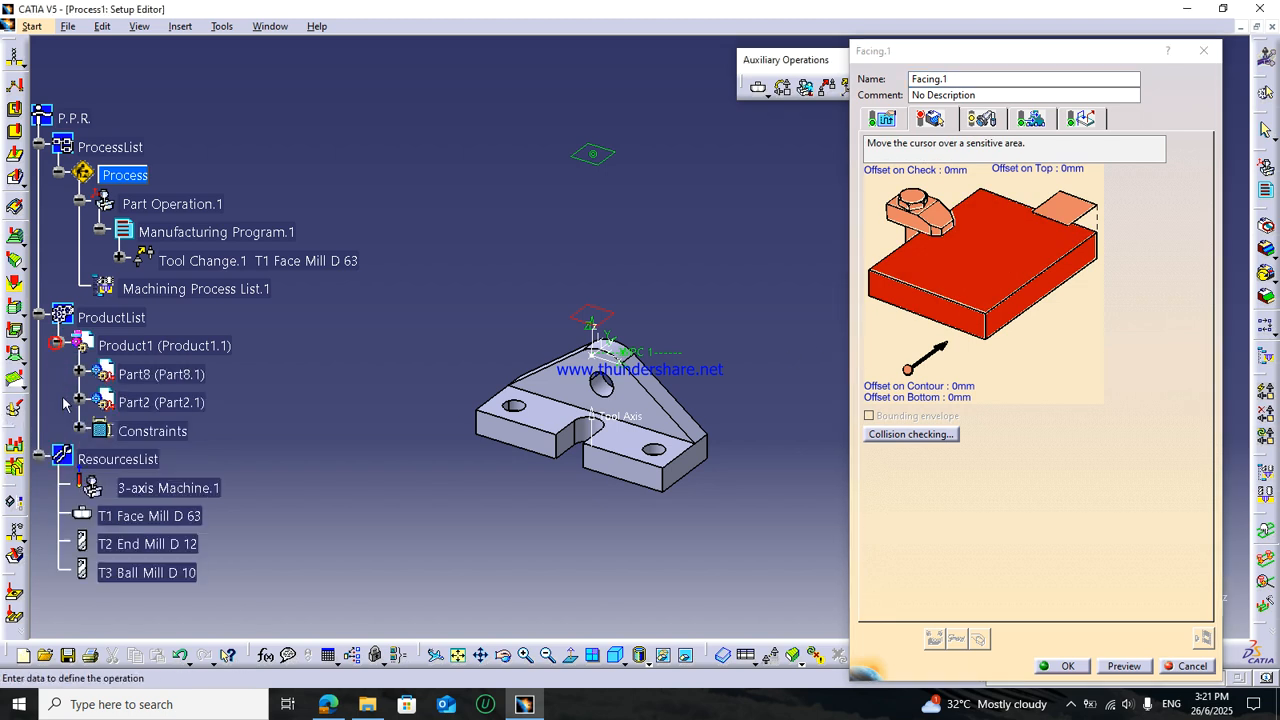
pyautogui.click(78, 373)
pyautogui.click(97, 401)
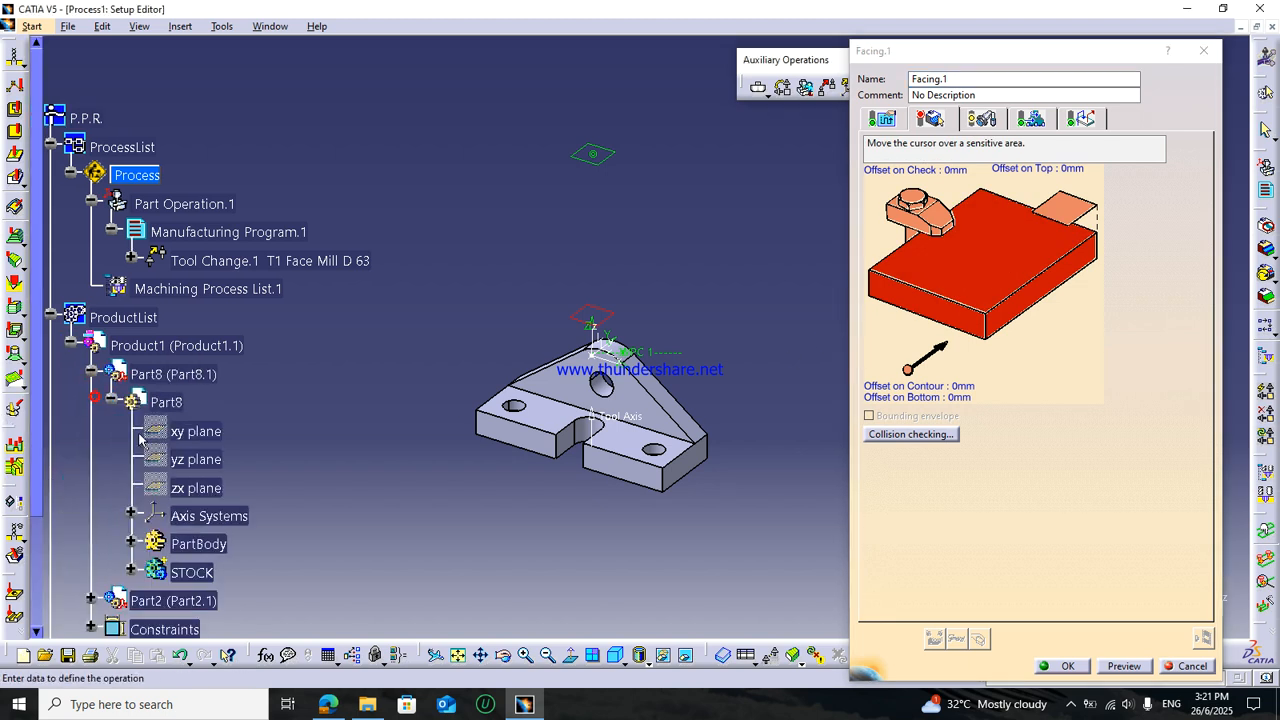
pyautogui.scroll(-3, 120, 460)
pyautogui.click(131, 452)
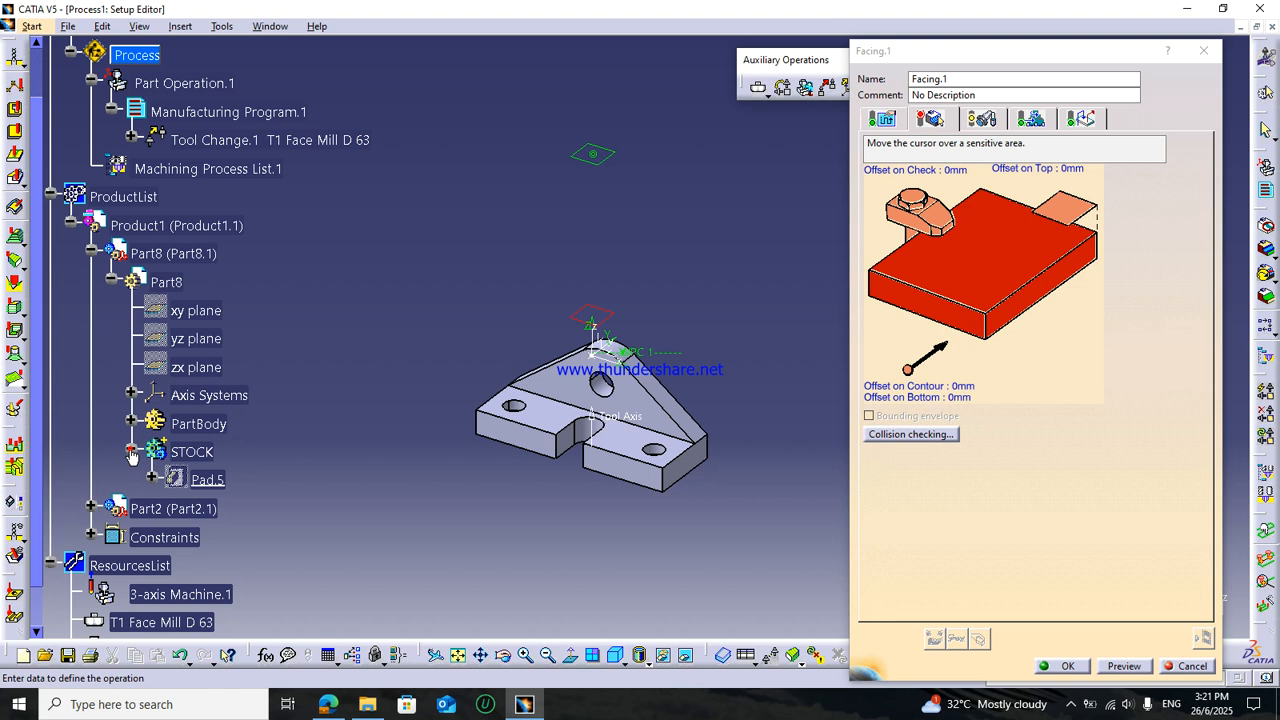
pyautogui.rightClick(208, 481)
pyautogui.click(250, 519)
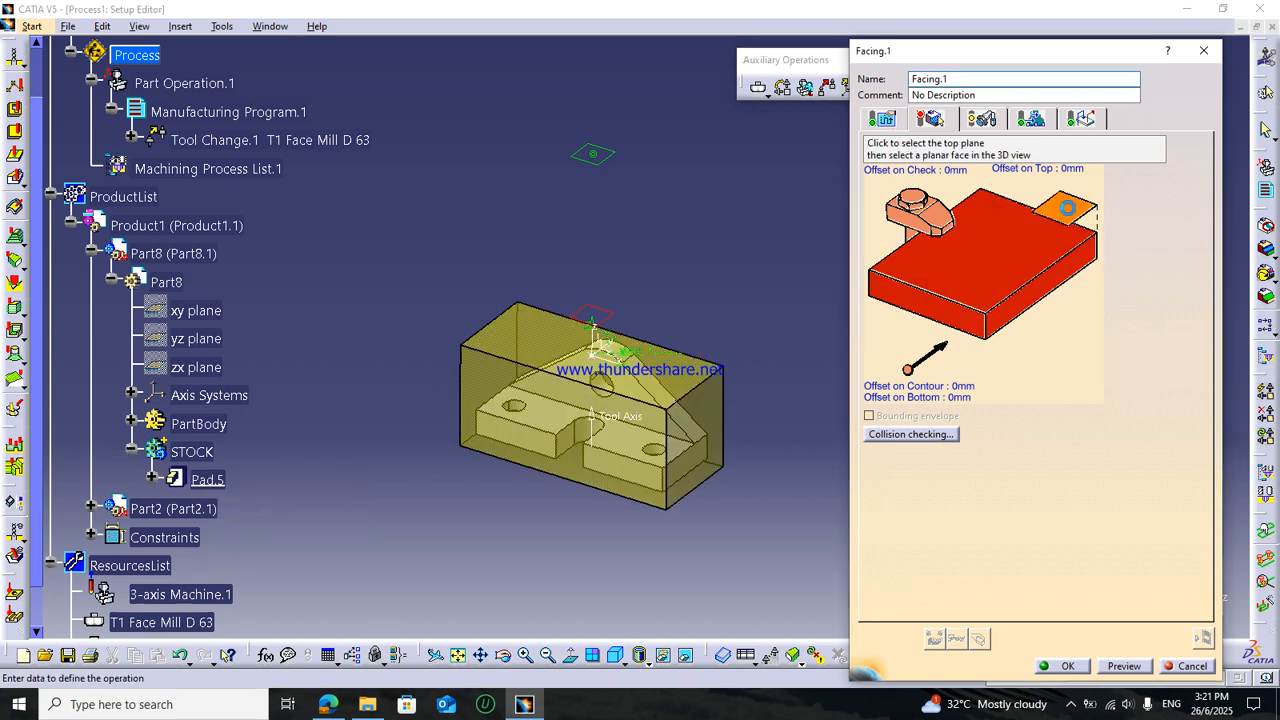
# - Select the stock's upper face as both the top plane and the bottom of the facing operation
pyautogui.click(1067, 208)
pyautogui.click(207, 480)
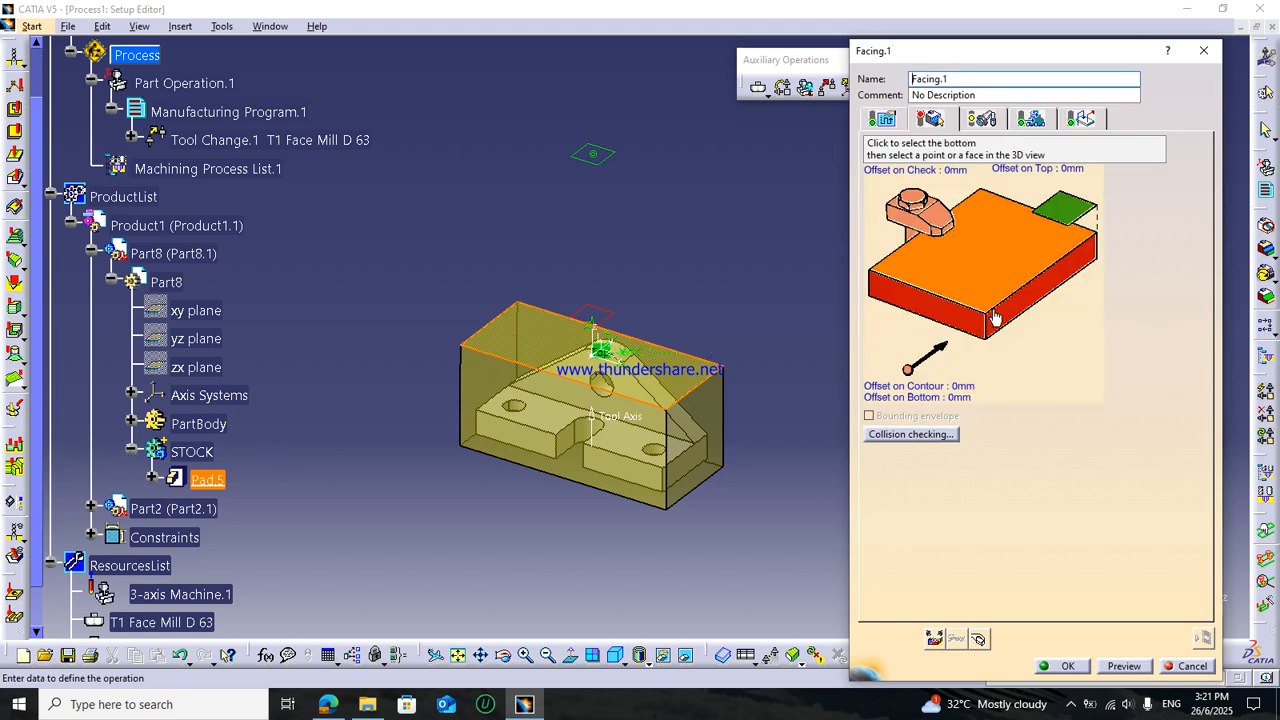
pyautogui.click(975, 270)
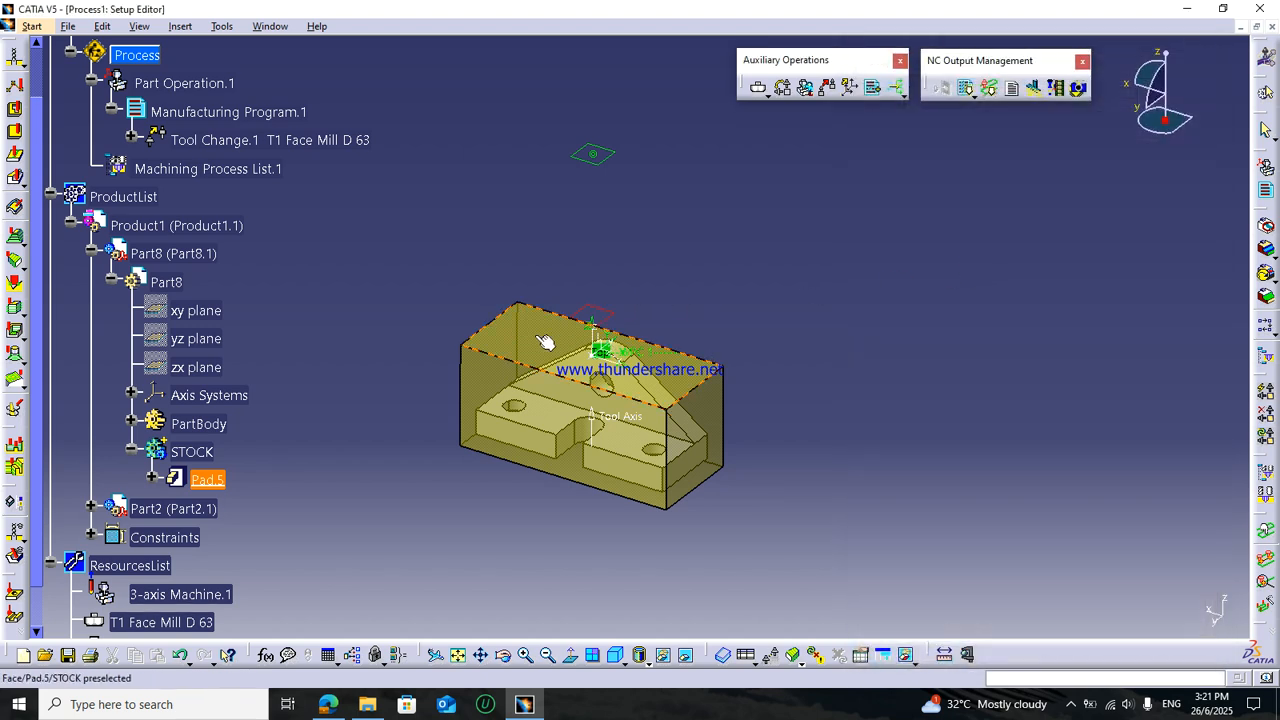
pyautogui.click(545, 341)
# - Set the facing operation's Offset on Bottom to -1 mm
pyautogui.rightClick(985, 286)
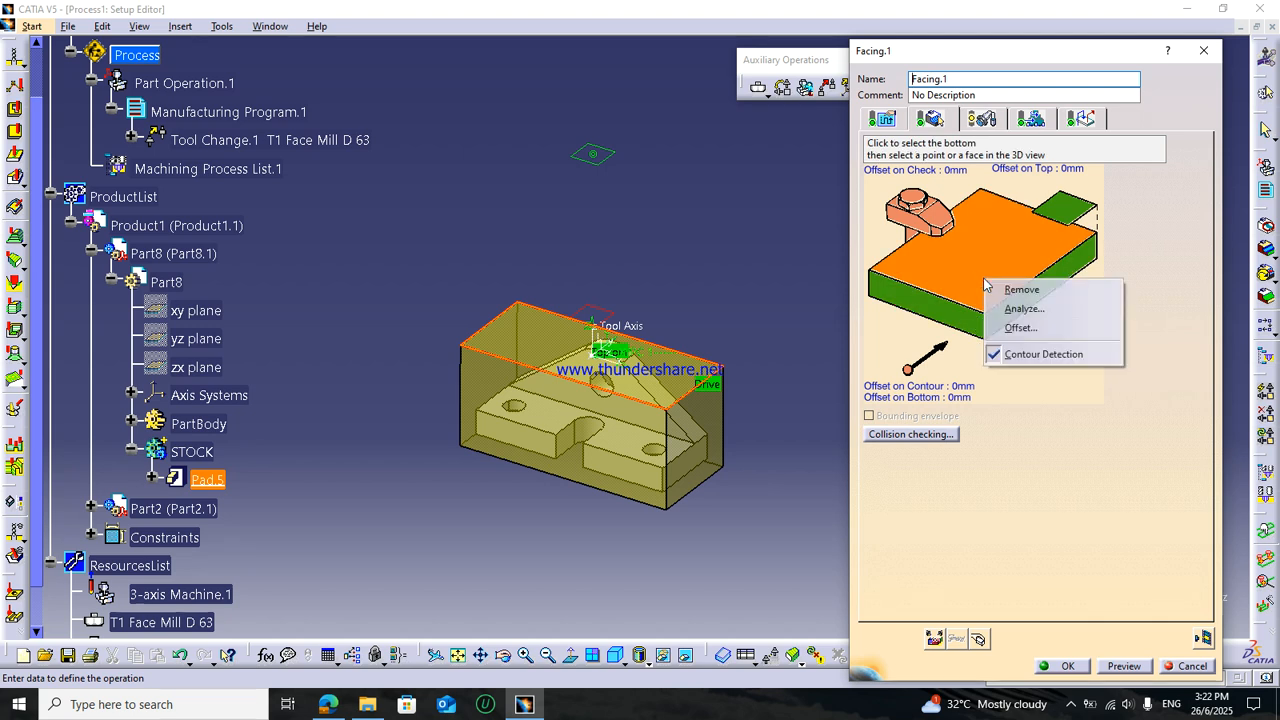
pyautogui.click(1018, 328)
pyautogui.write('-')
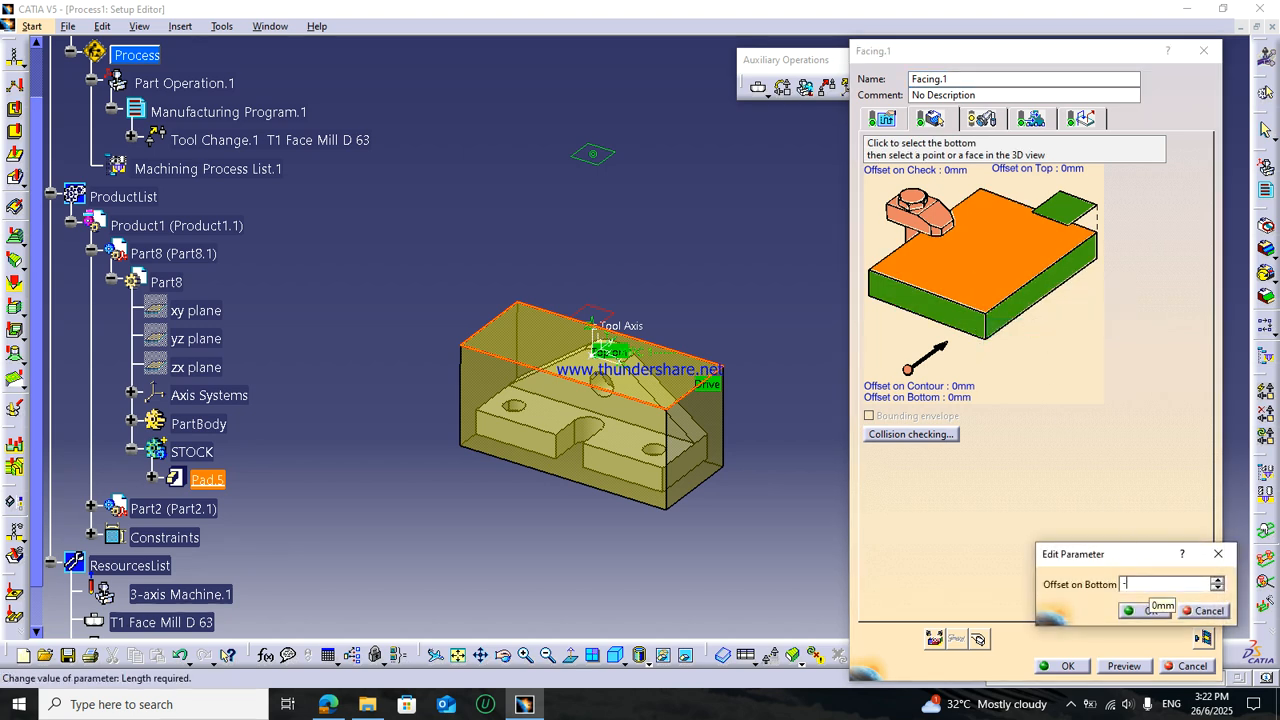
pyautogui.write('1')
pyautogui.press('Return')
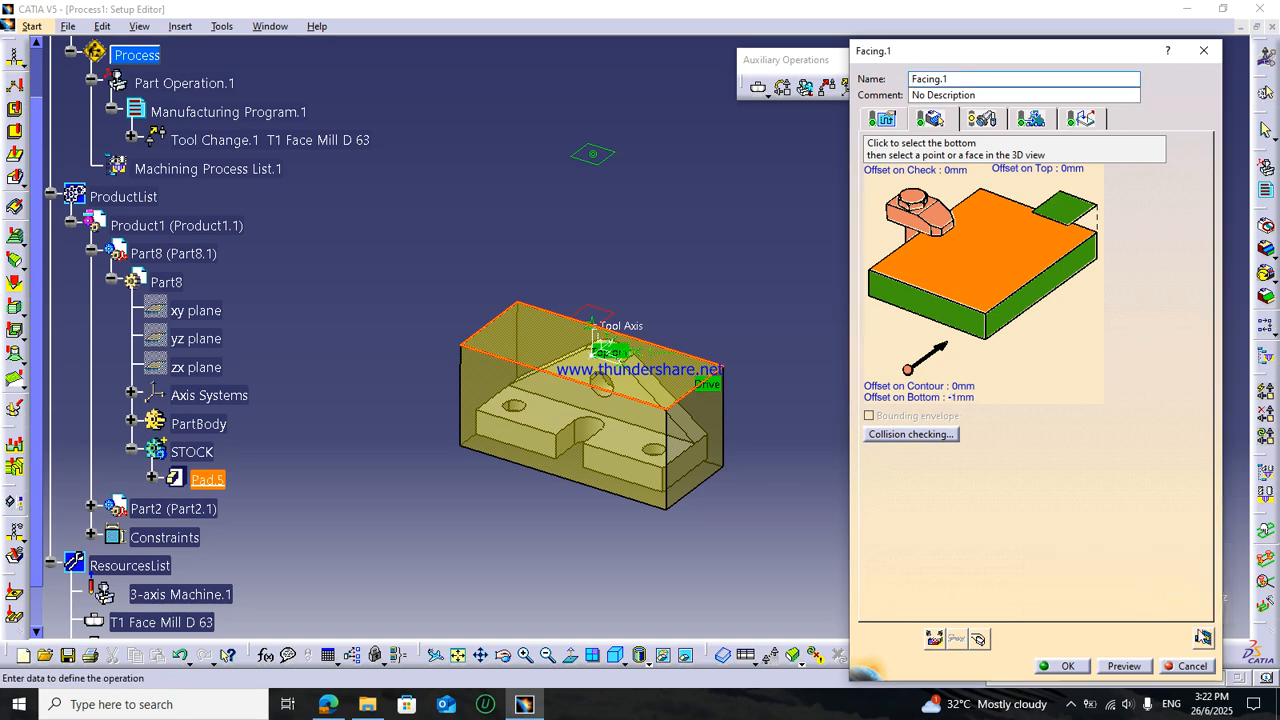
# - Replay the facing tool path to check it on the stock and return to the operation settings
pyautogui.click(1202, 637)
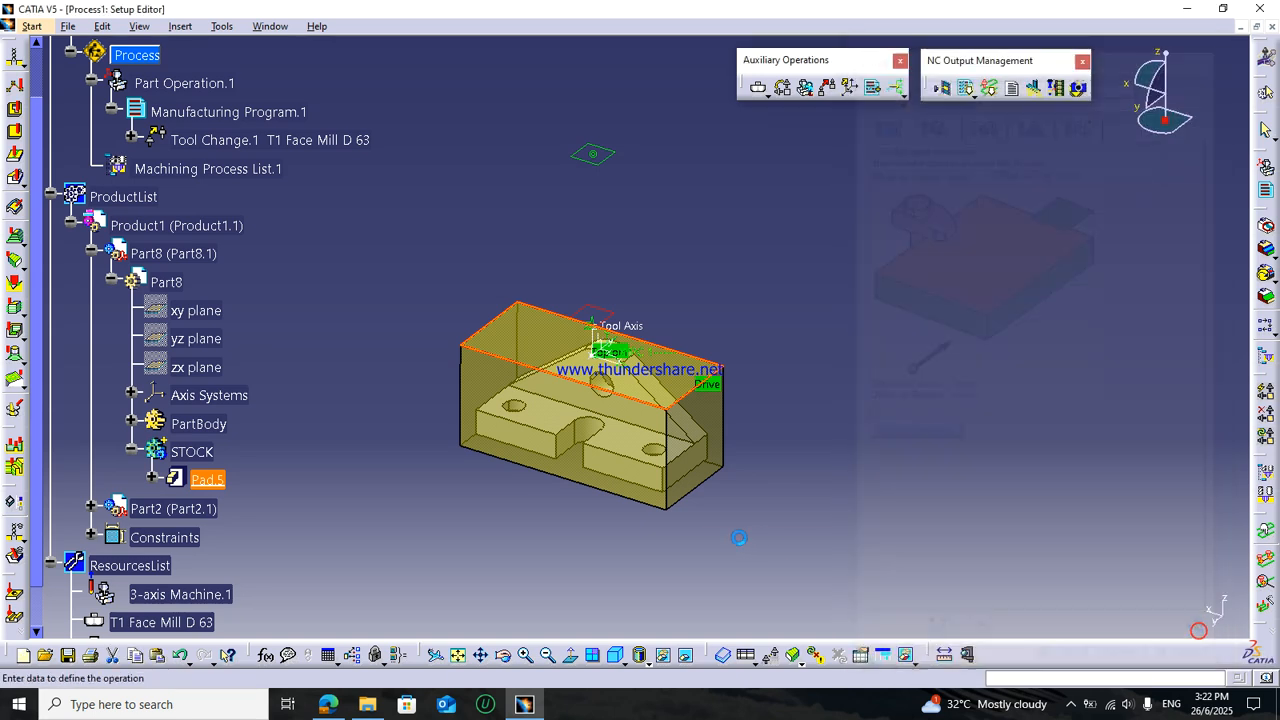
pyautogui.moveTo(621, 541); pyautogui.dragTo(607, 518, button='middle')
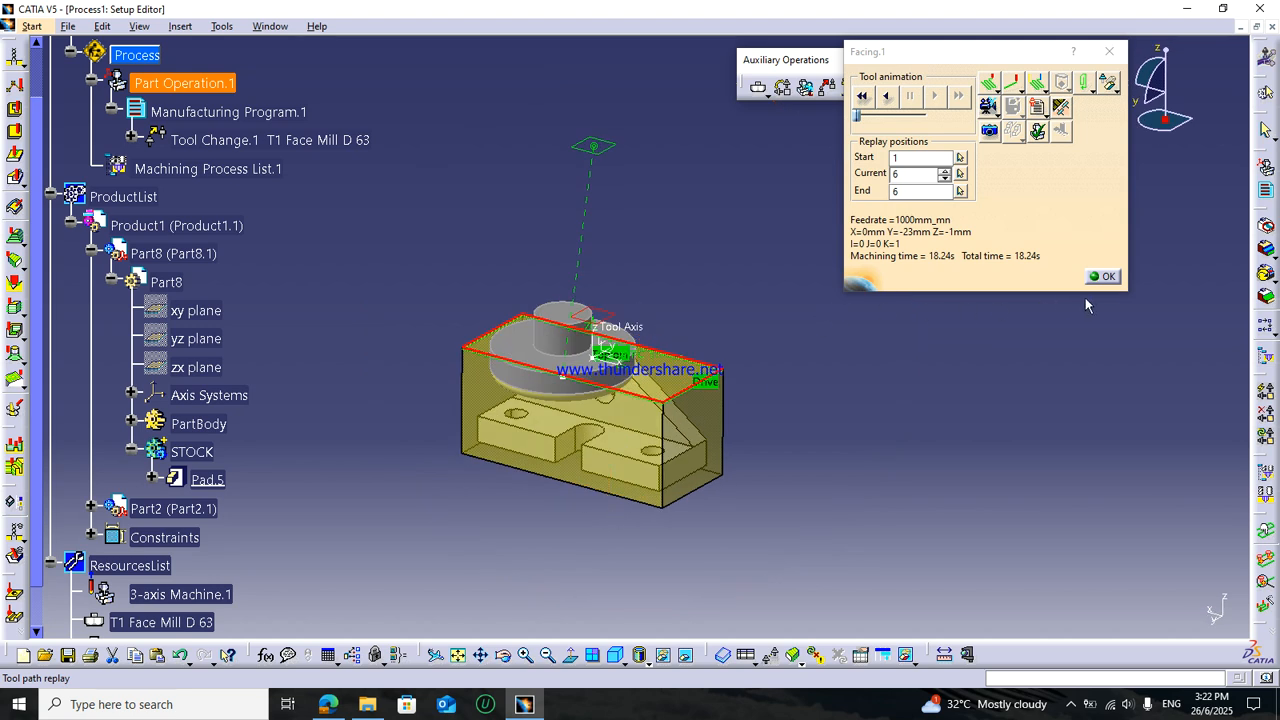
pyautogui.click(1102, 277)
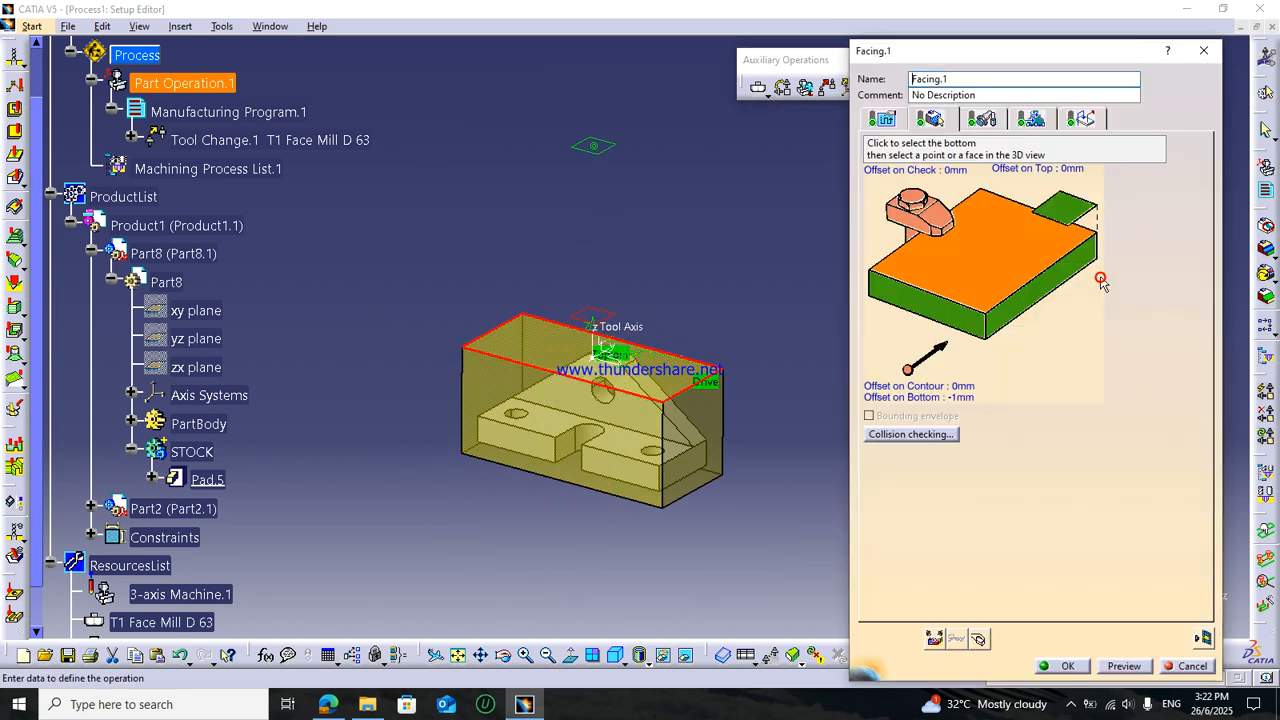
# - Set the facing tool path style to One-Way and the radial end of path to Out
pyautogui.click(880, 119)
pyautogui.click(1135, 349)
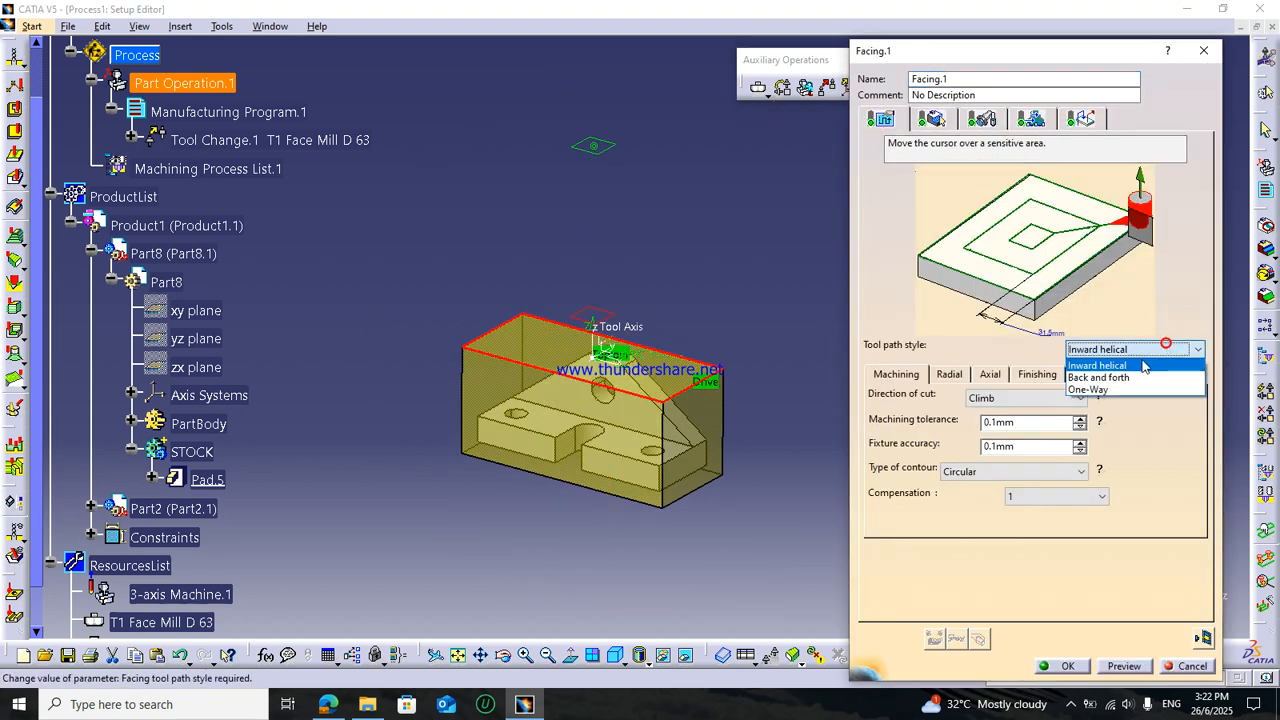
pyautogui.click(1121, 390)
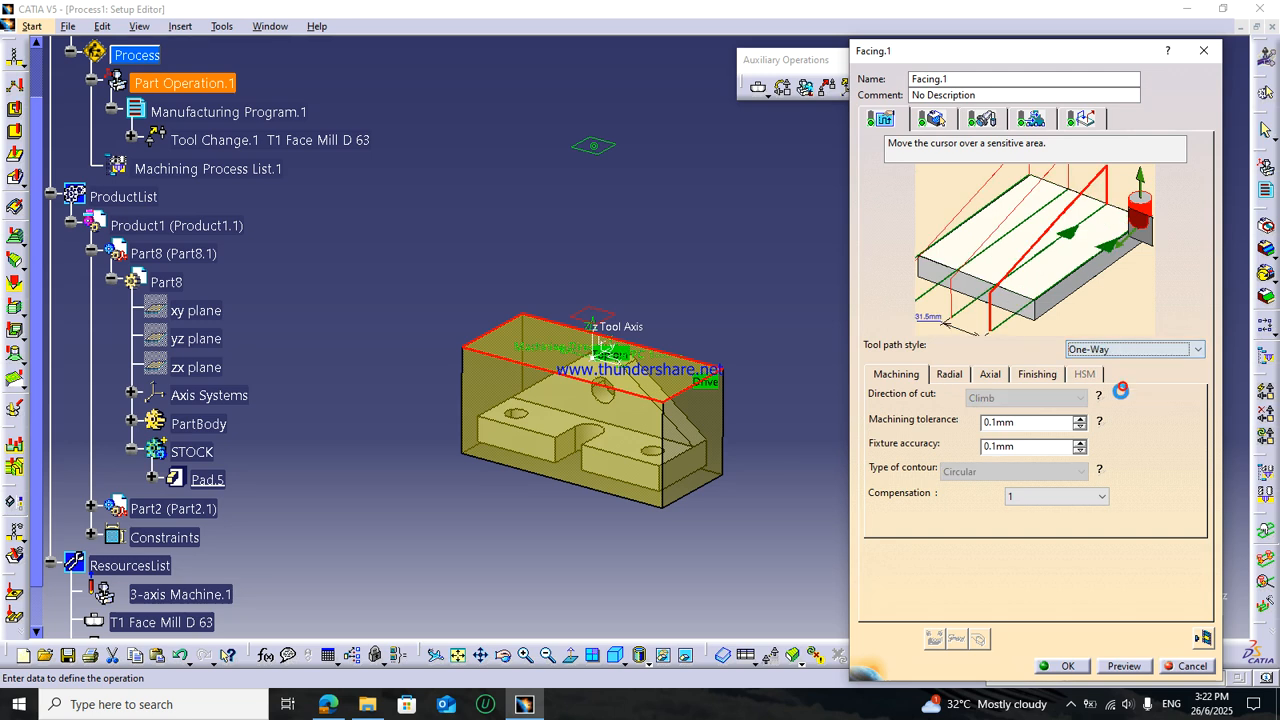
pyautogui.click(961, 378)
pyautogui.click(1085, 470)
pyautogui.click(1075, 498)
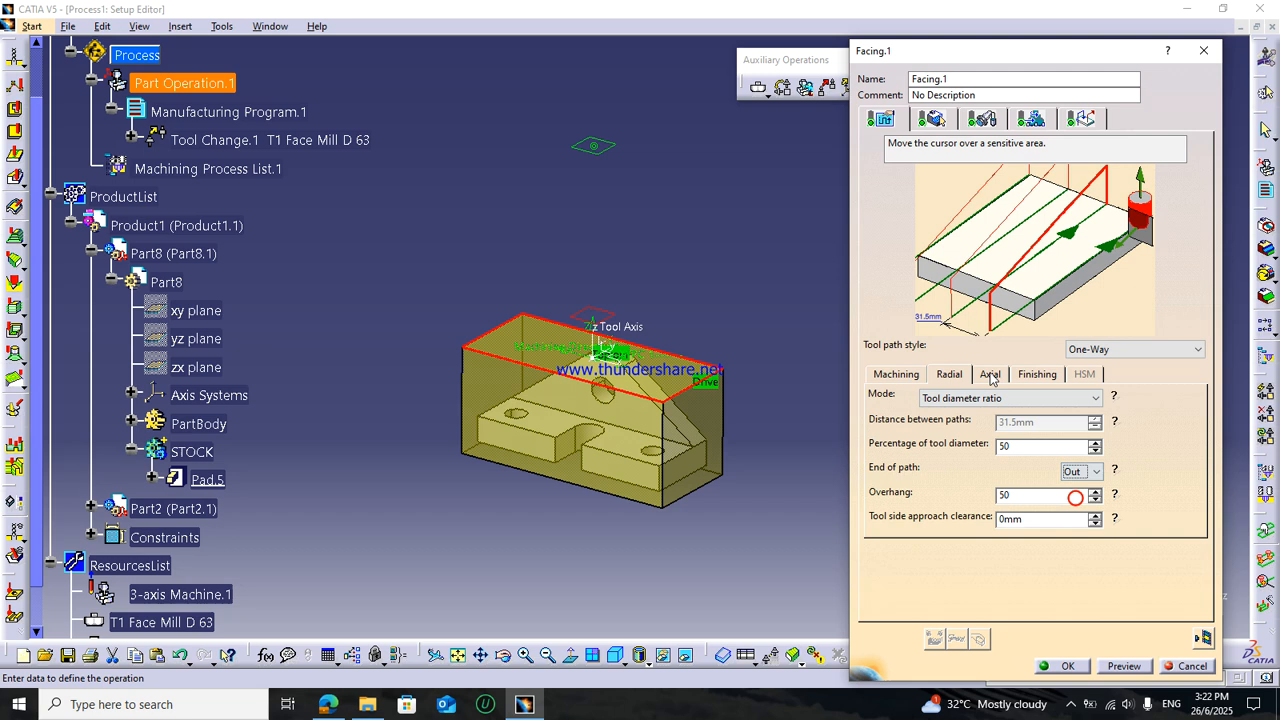
# - Set the facing's axial mode to Maximum depth of cut with a 1 mm maximum depth of cut
pyautogui.click(990, 374)
pyautogui.click(1024, 397)
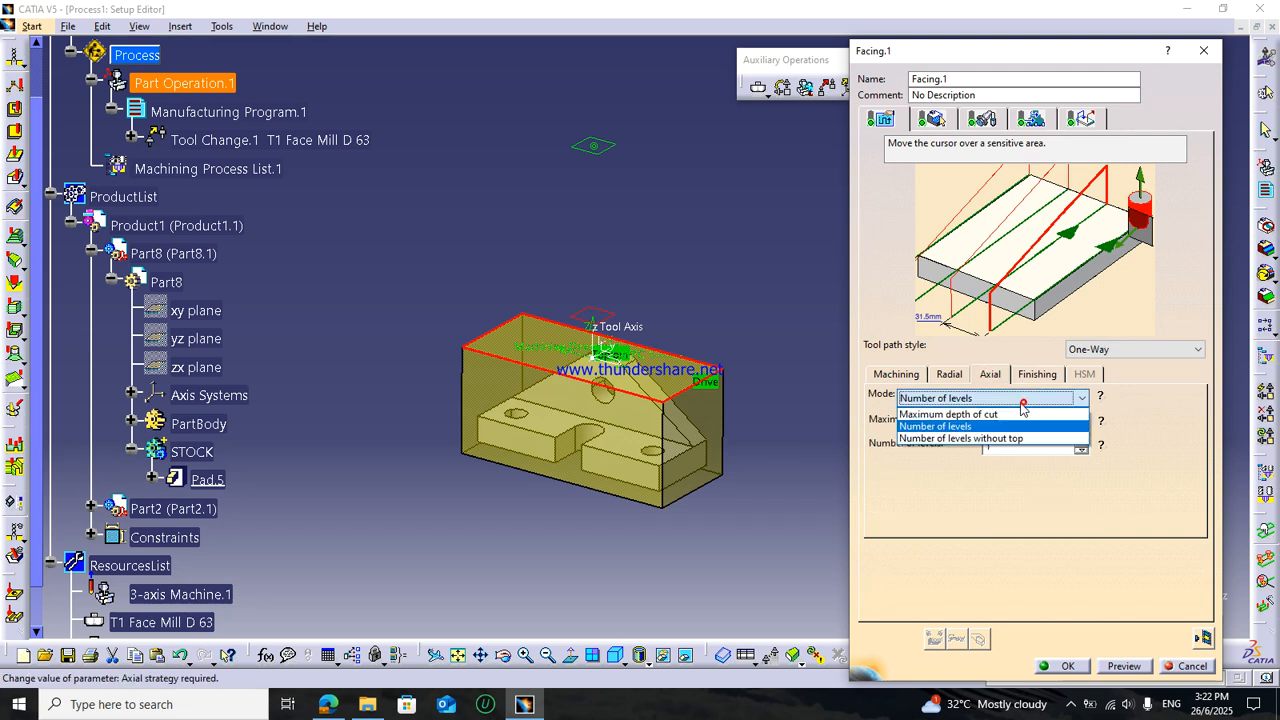
pyautogui.click(1000, 414)
pyautogui.click(984, 422)
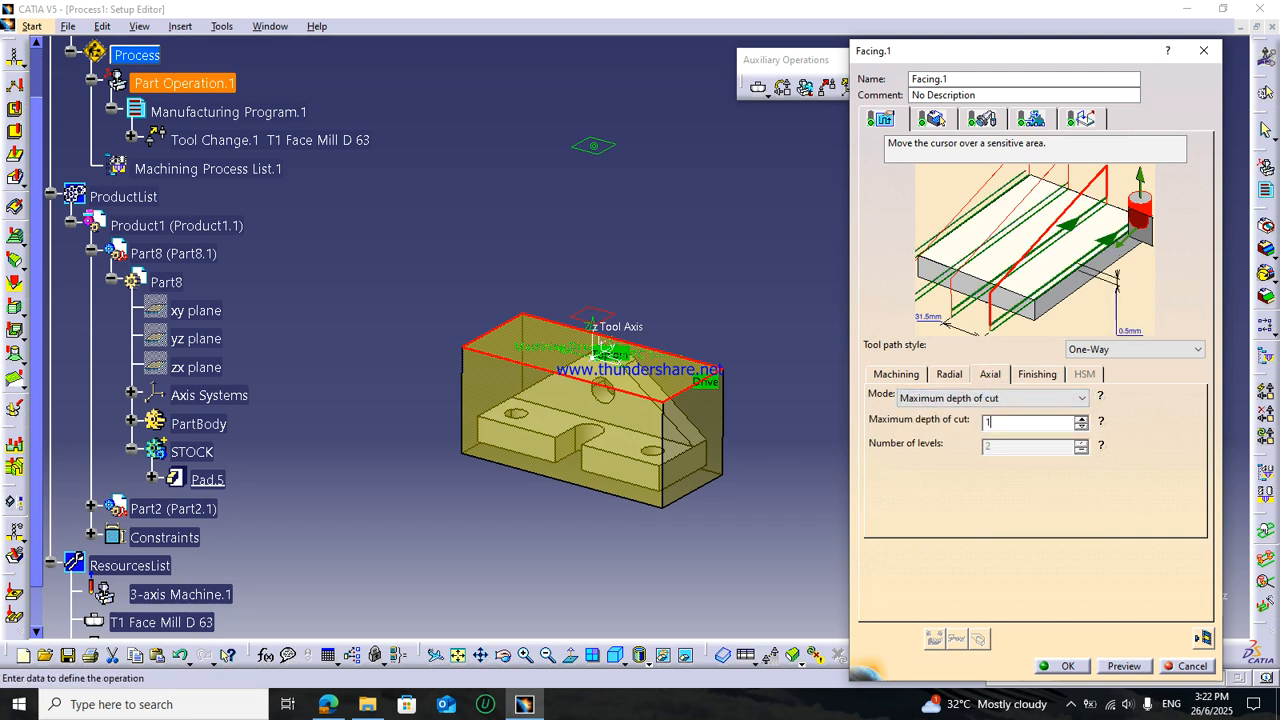
pyautogui.write('1')
pyautogui.press('Return')
pyautogui.click(1037, 374)
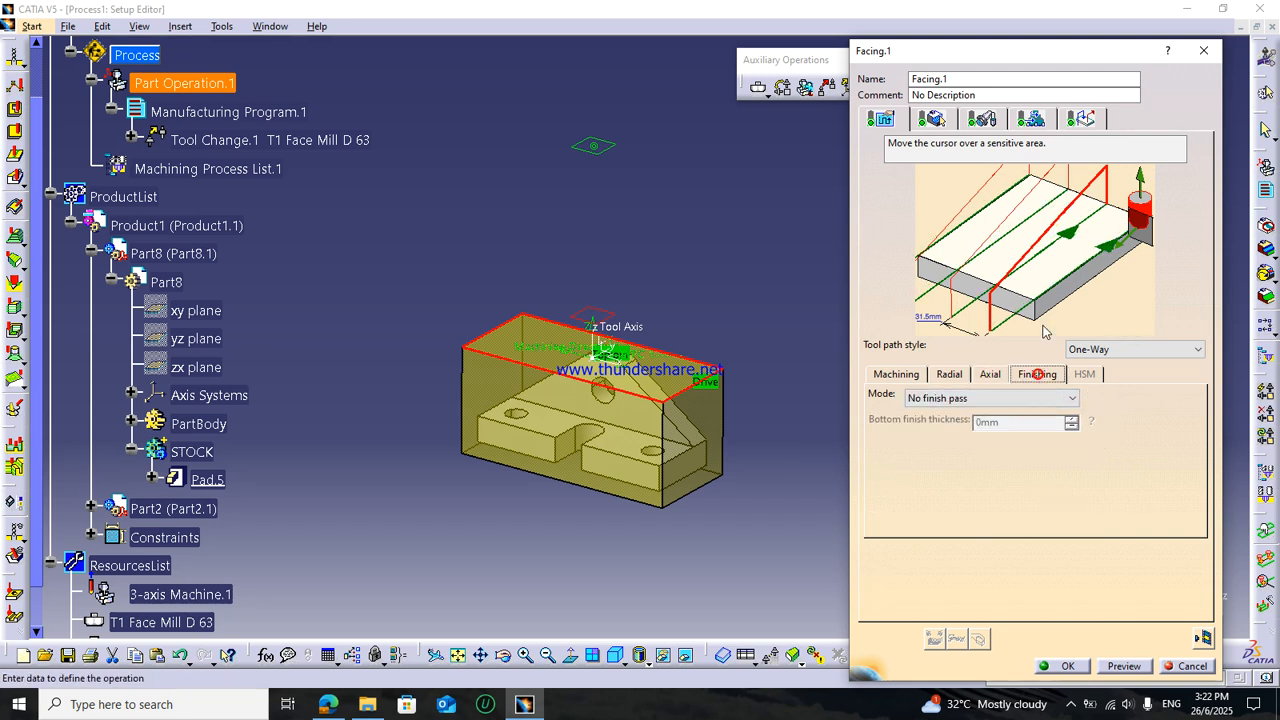
# - Turn off automatic computing from tooling feeds and speeds for both the feedrate and the spindle speed
pyautogui.click(1031, 120)
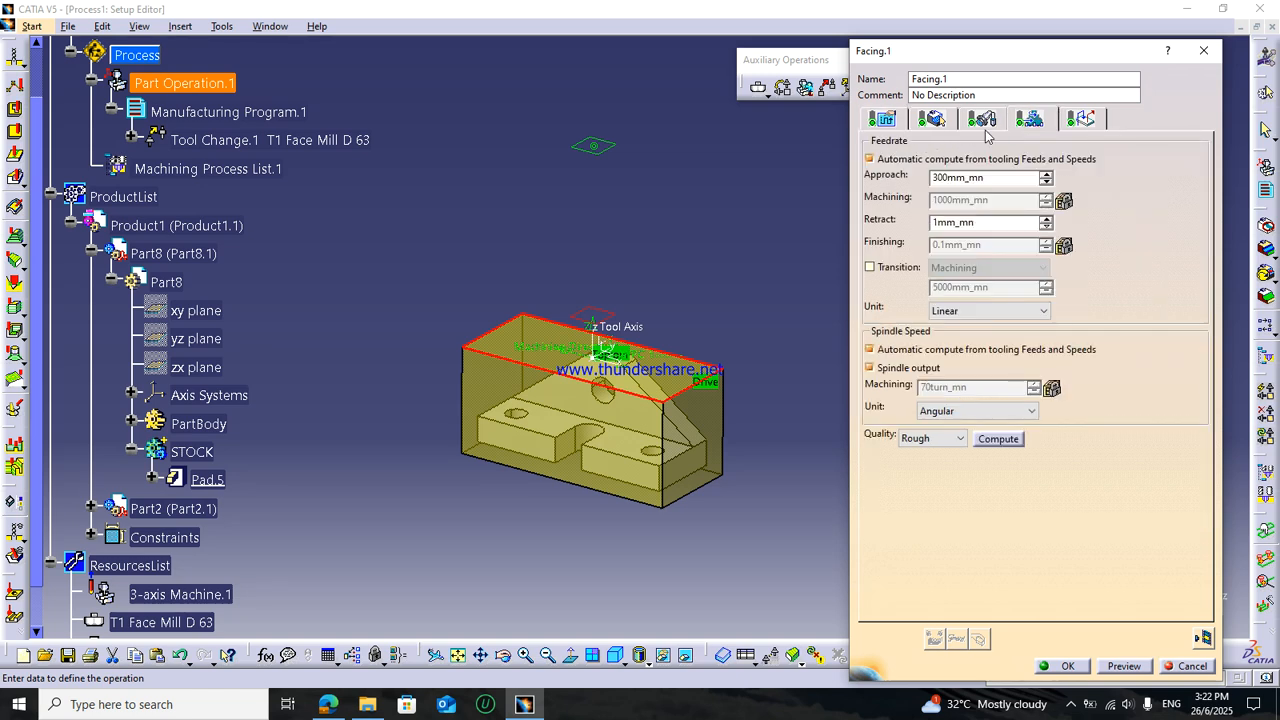
pyautogui.click(982, 119)
pyautogui.click(1030, 119)
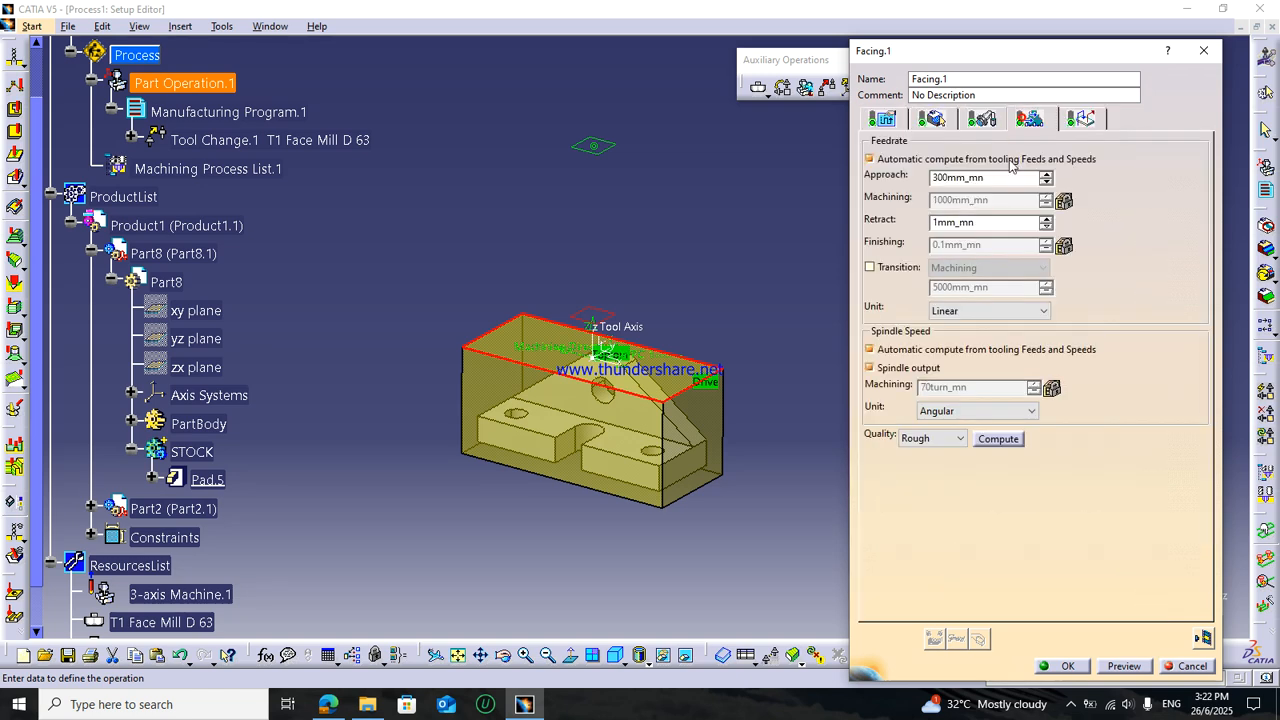
pyautogui.click(869, 159)
pyautogui.click(869, 349)
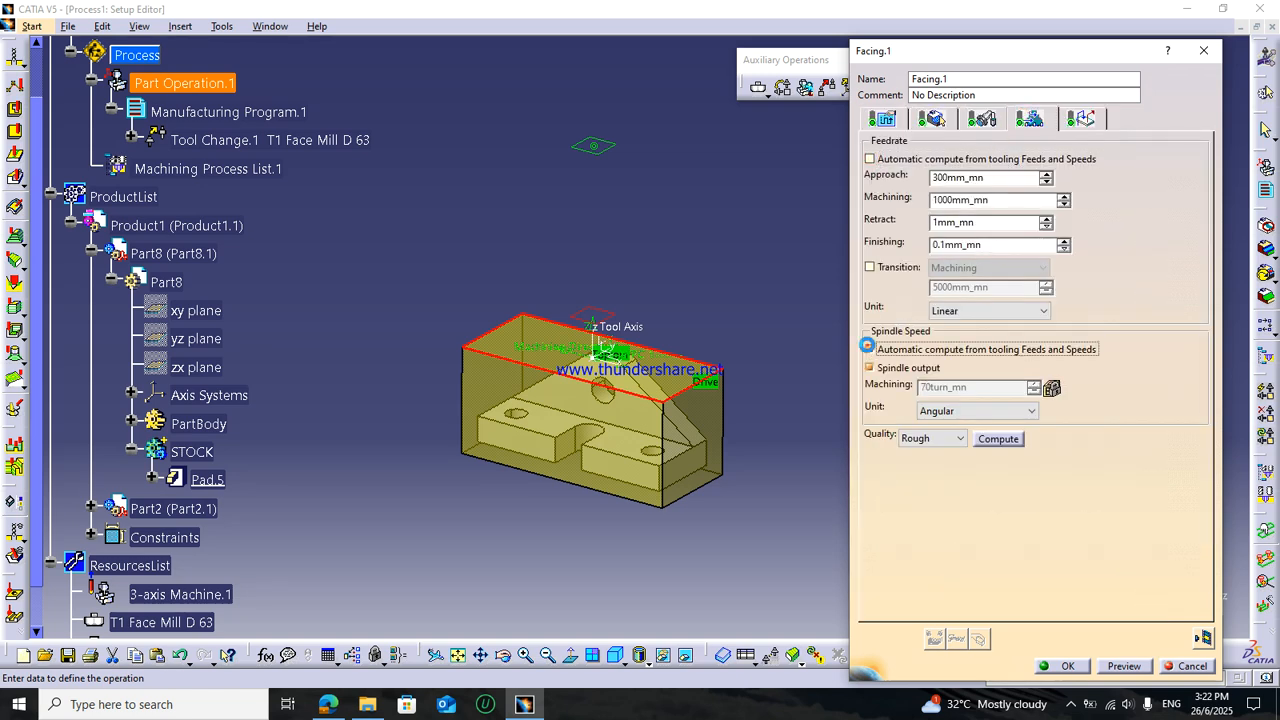
# - Activate the facing's Approach and Retract macros and add an axial motion up to a plane to the Approach
pyautogui.click(1080, 119)
pyautogui.rightClick(920, 182)
pyautogui.click(936, 190)
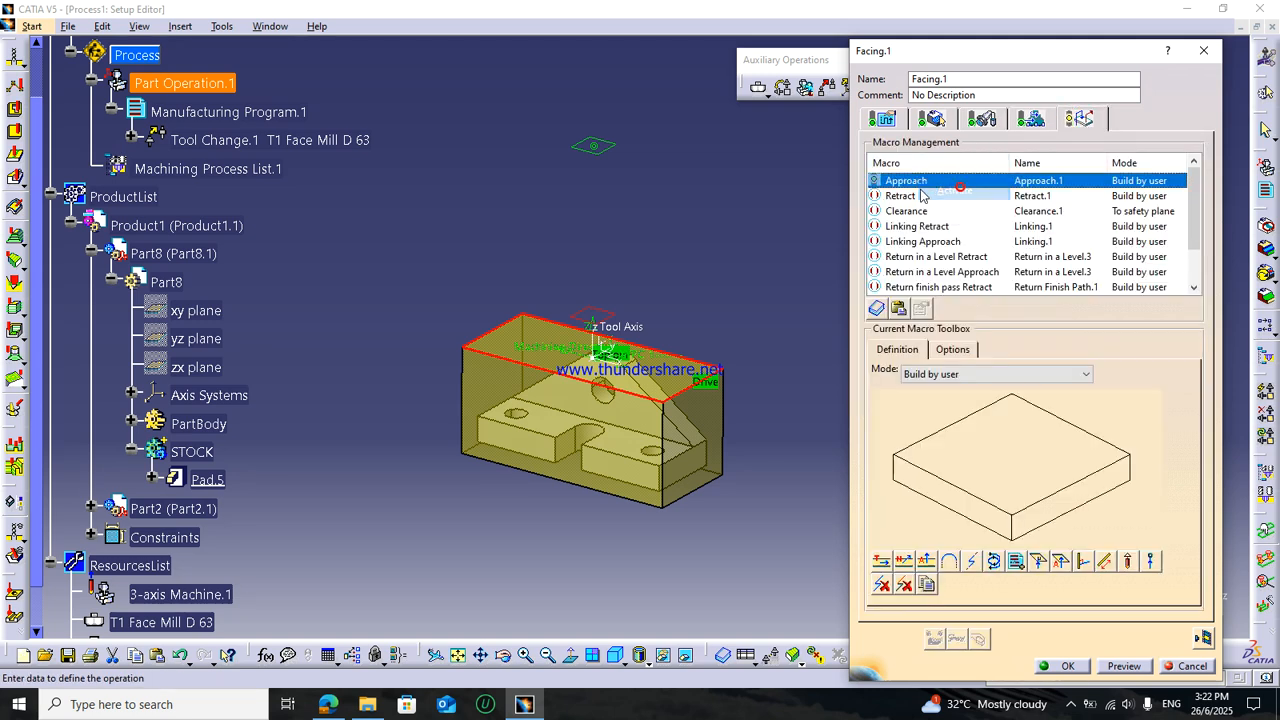
pyautogui.click(899, 196)
pyautogui.rightClick(899, 197)
pyautogui.click(941, 210)
pyautogui.click(915, 181)
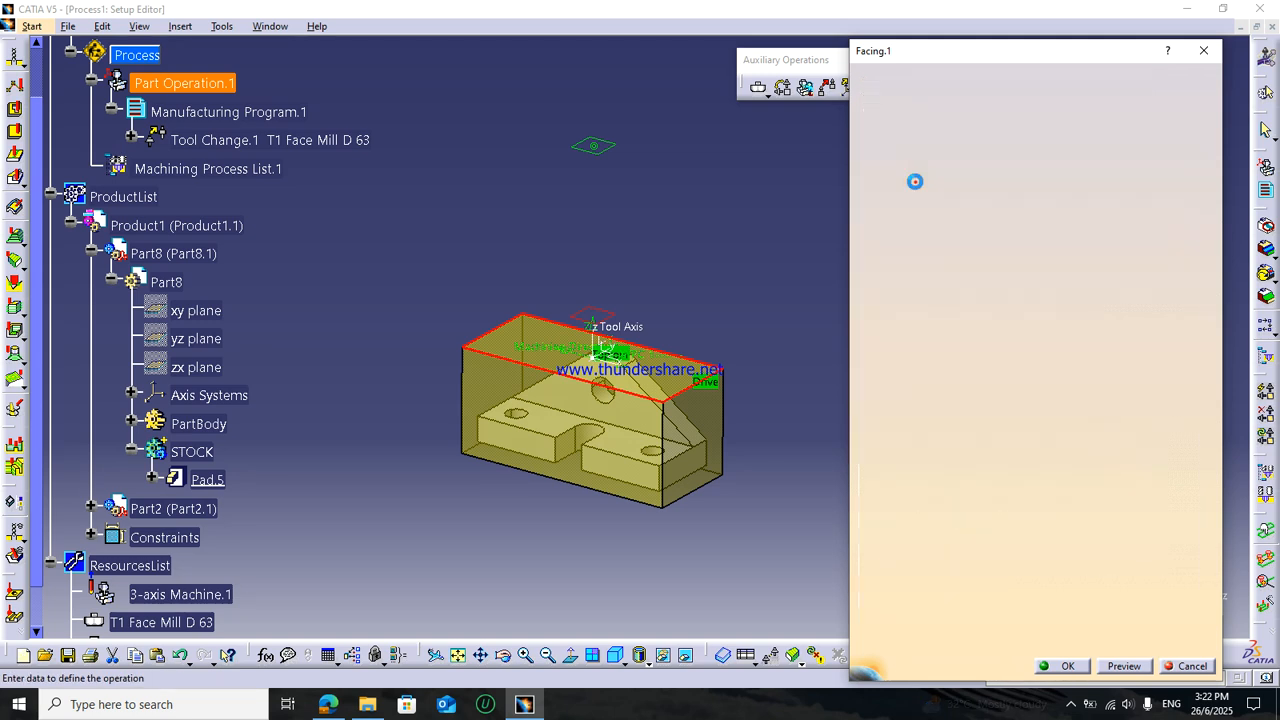
pyautogui.click(1062, 561)
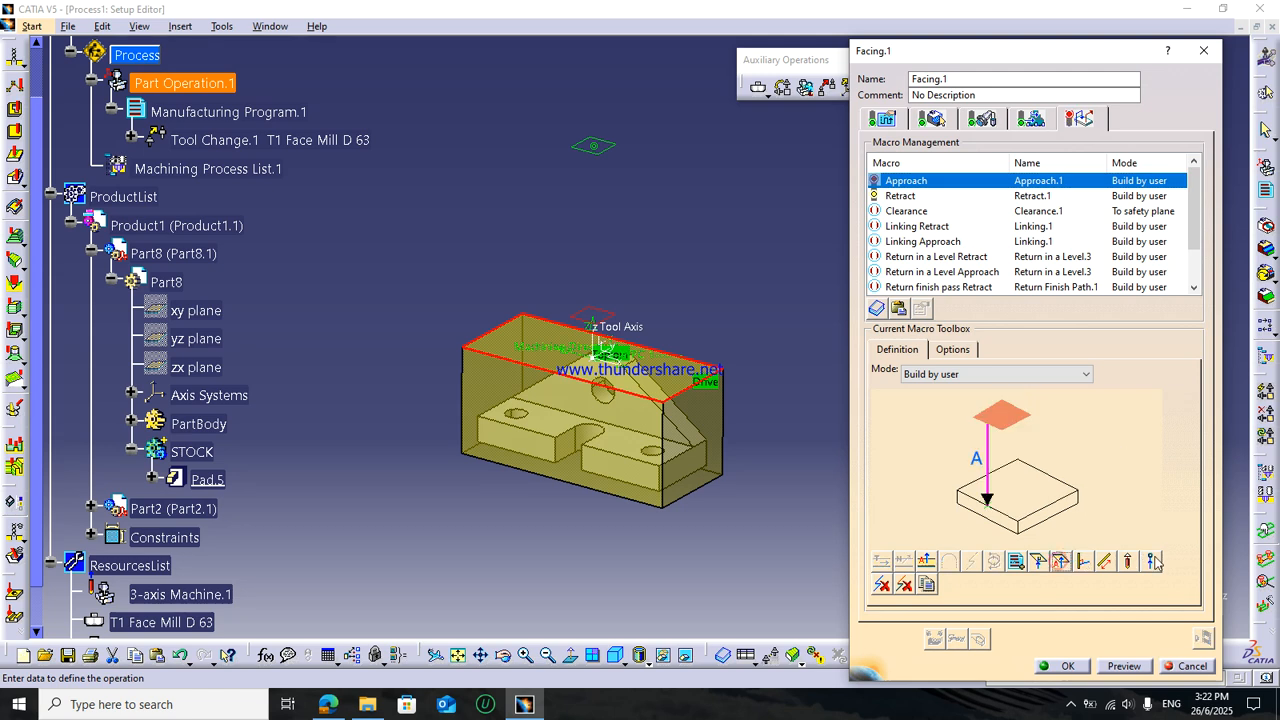
# - Add an axial motion to a plane and a motion to a point to the Retract macro, using the plane just above the stock and the point high above it
pyautogui.click(909, 195)
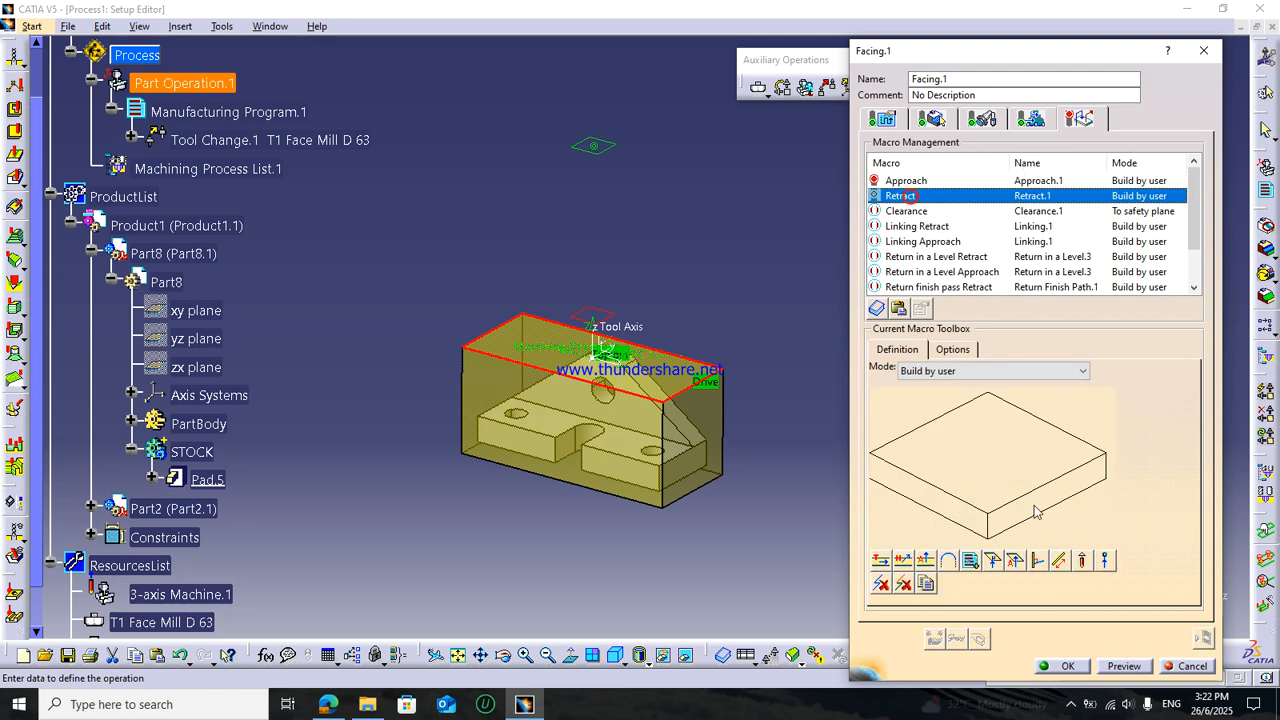
pyautogui.click(1105, 560)
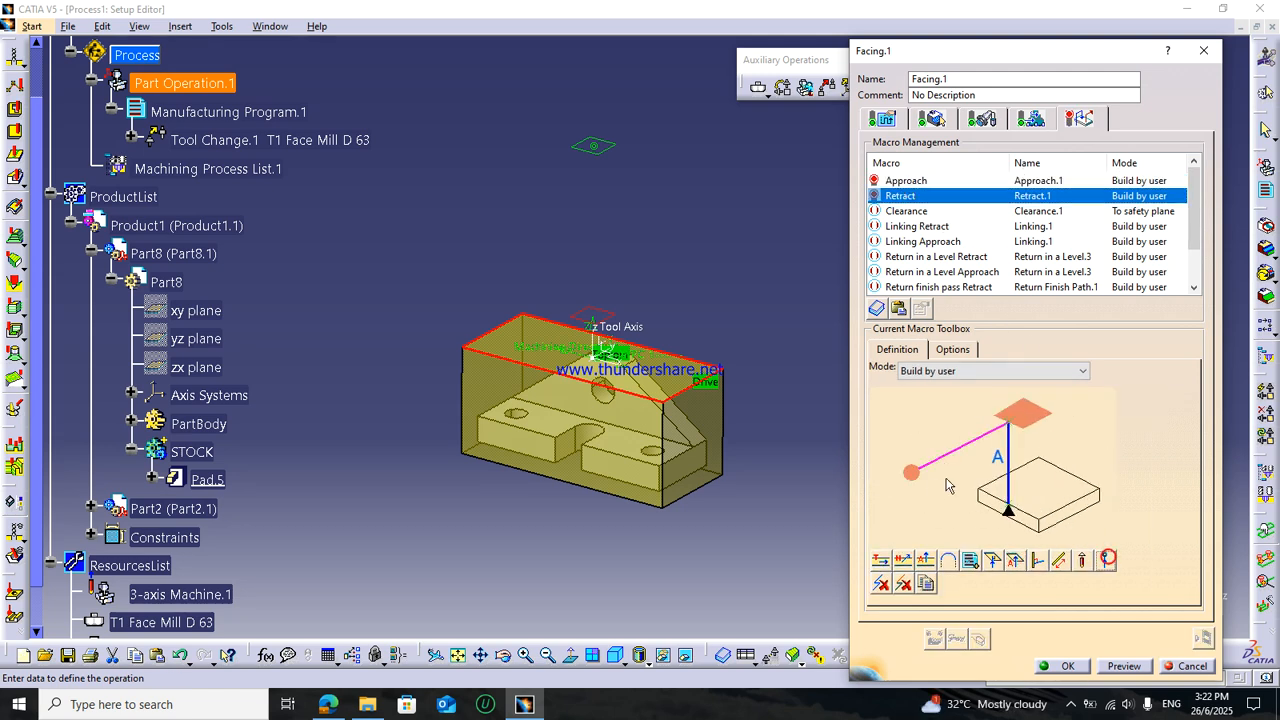
pyautogui.click(912, 476)
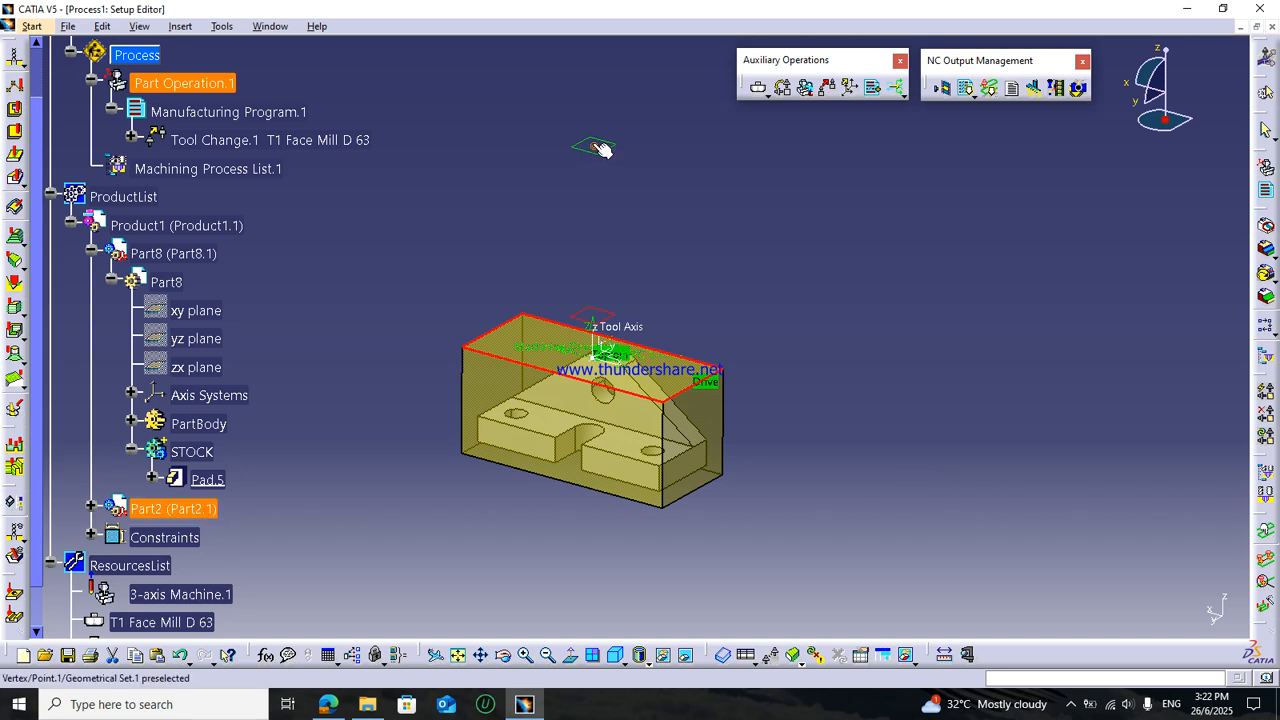
pyautogui.click(594, 147)
pyautogui.click(1044, 418)
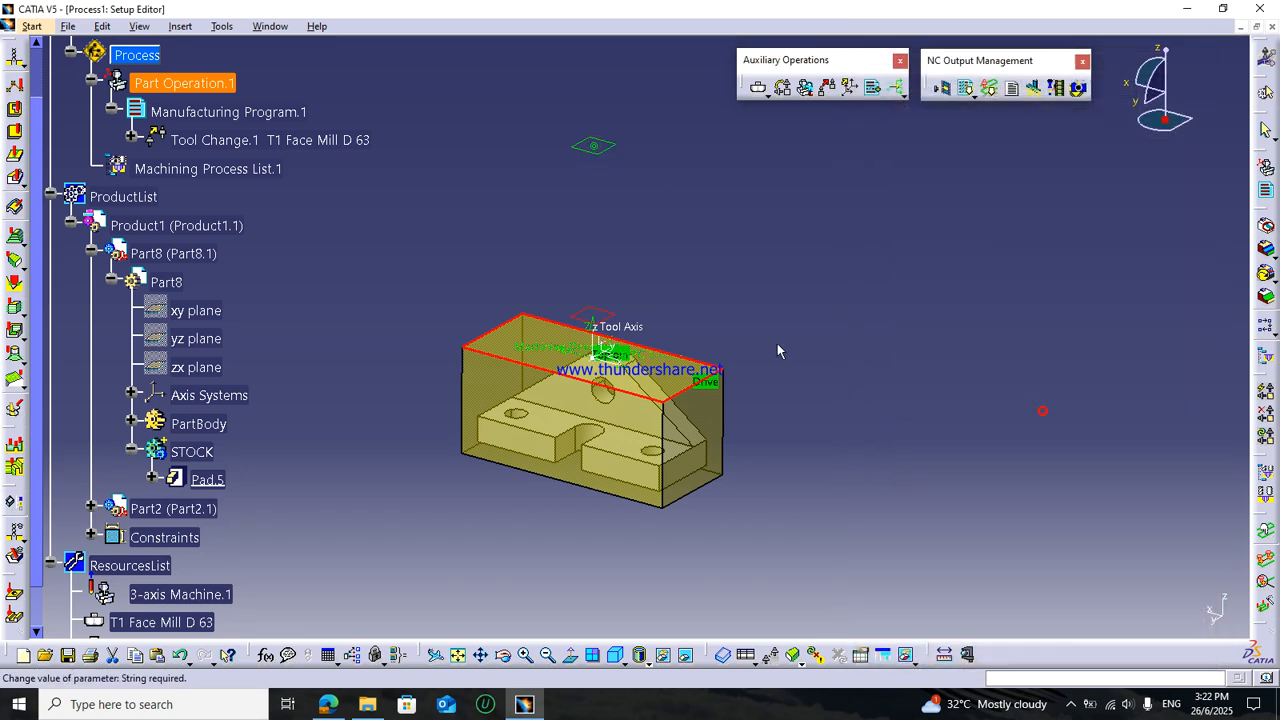
pyautogui.click(619, 315)
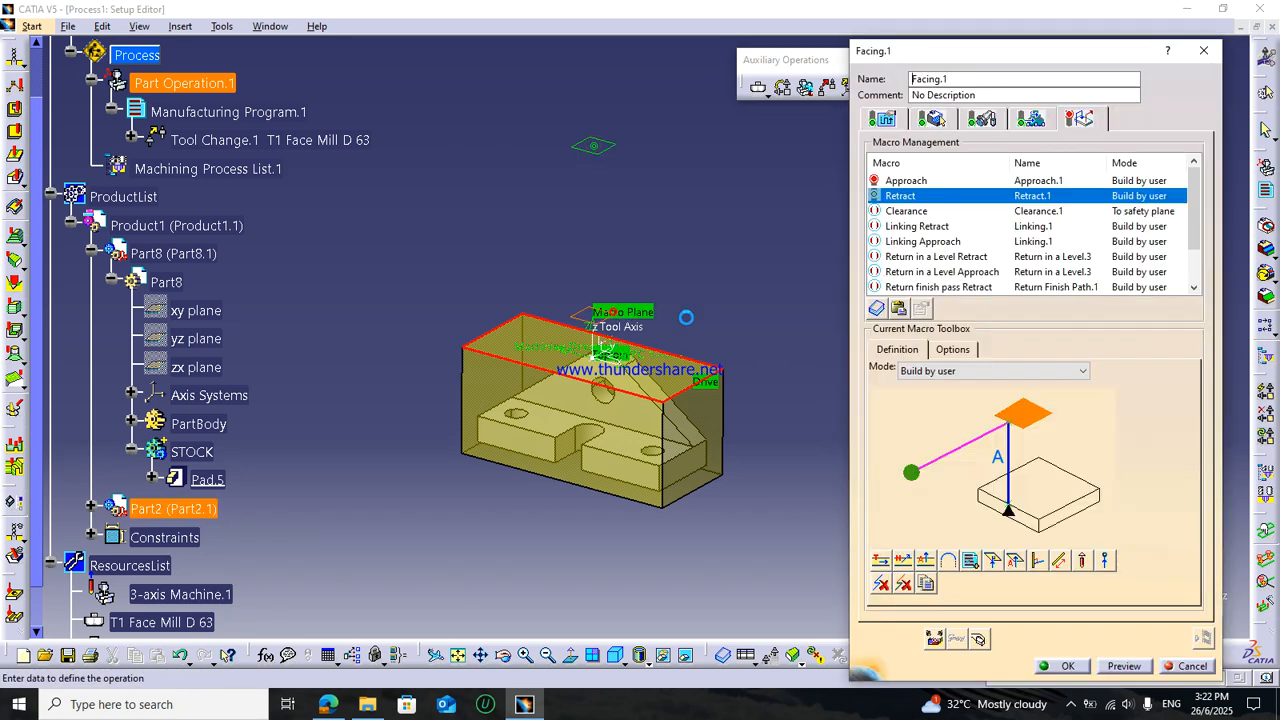
# - Set the feedrate of the Retract macro's motion to the point to RAPID
pyautogui.rightClick(960, 449)
pyautogui.moveTo(1001, 480)
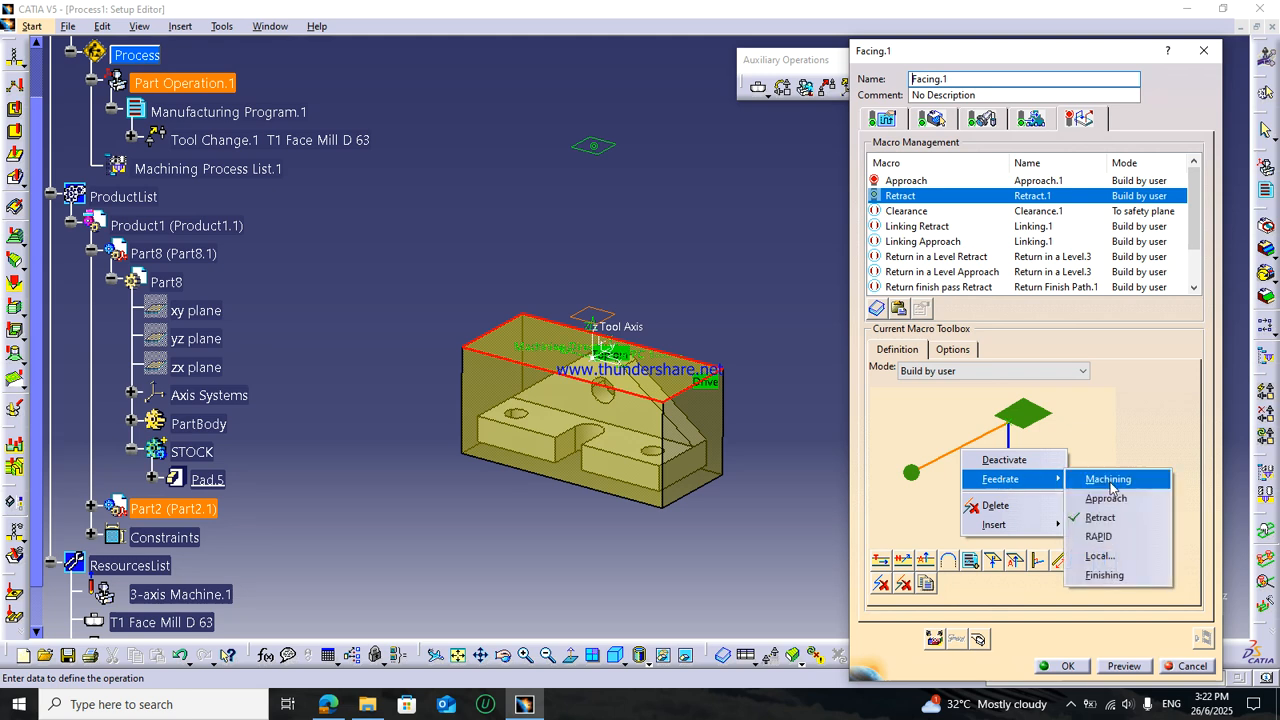
pyautogui.click(1117, 532)
# - Assign the plane just above the stock and the point high above it to the Approach macro, and set the point motion's feedrate to RAPID
pyautogui.click(912, 183)
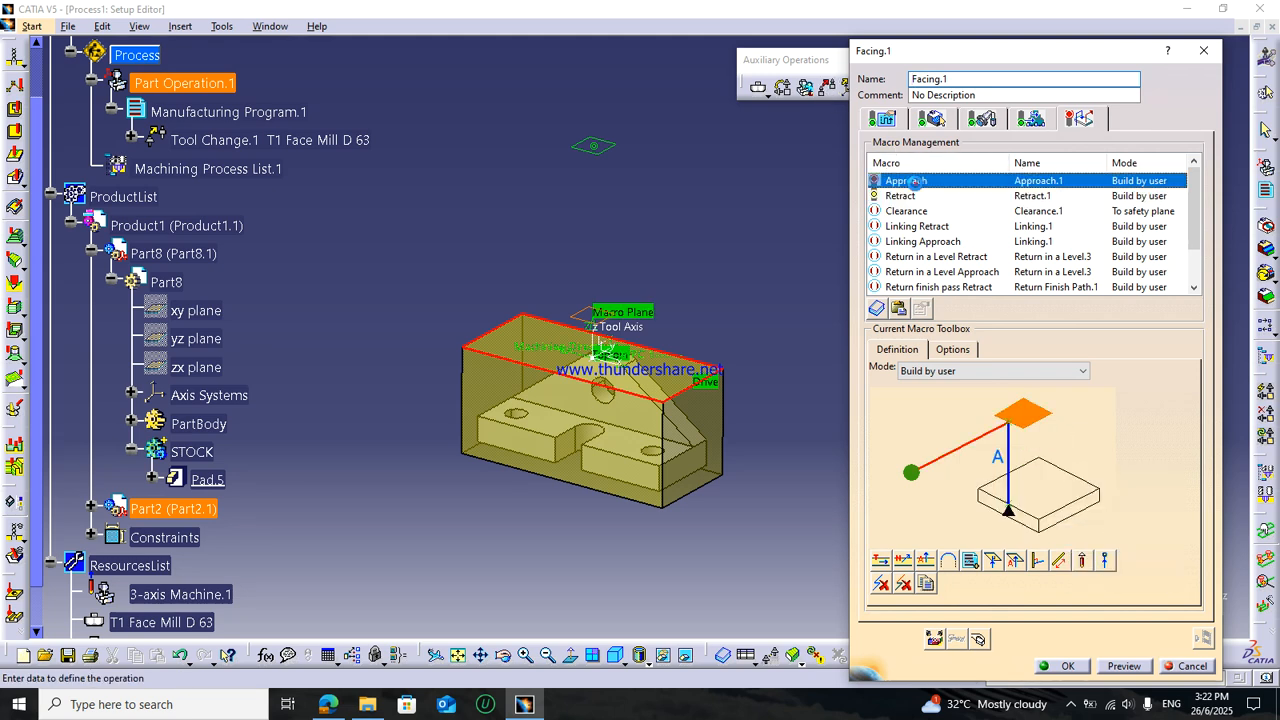
pyautogui.click(1044, 416)
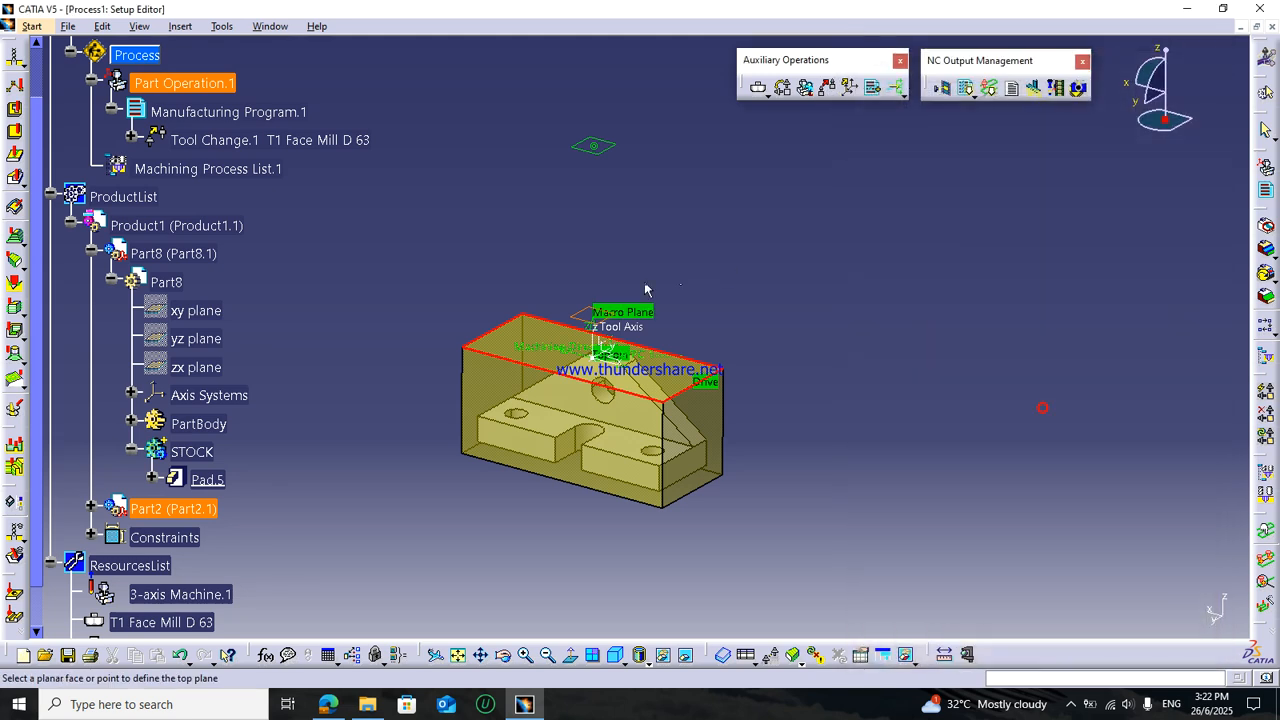
pyautogui.click(578, 318)
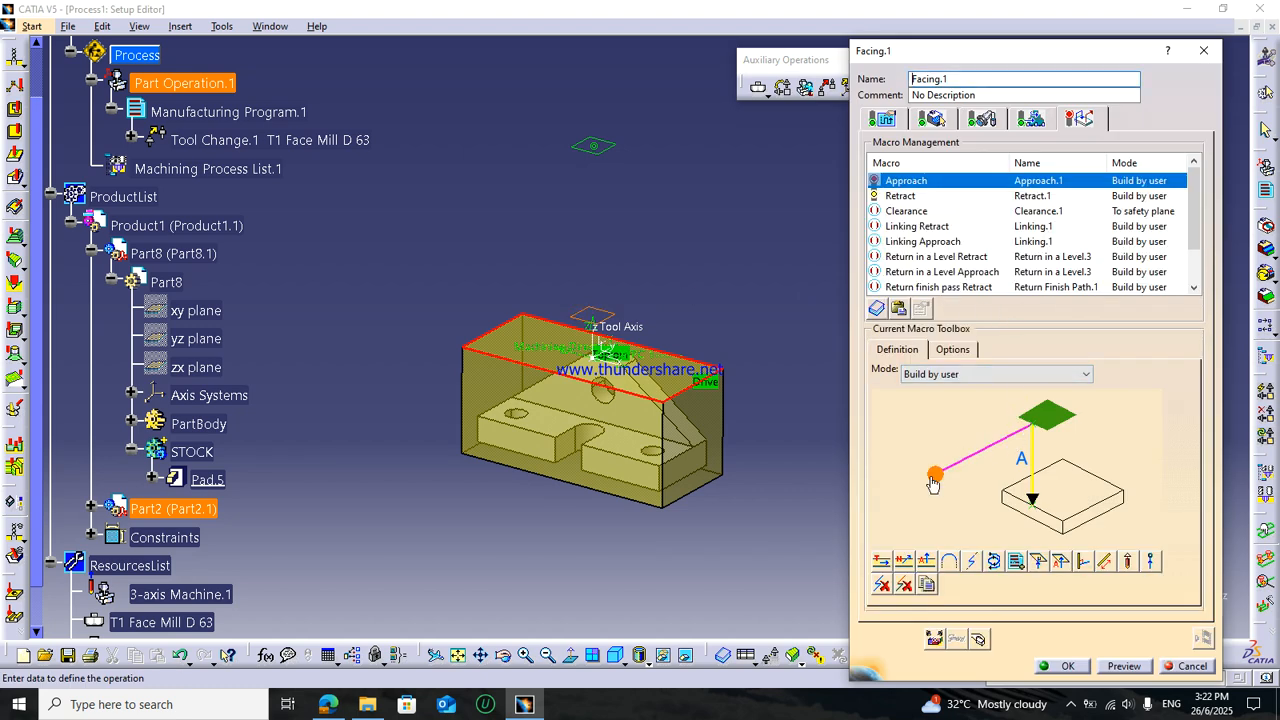
pyautogui.click(933, 481)
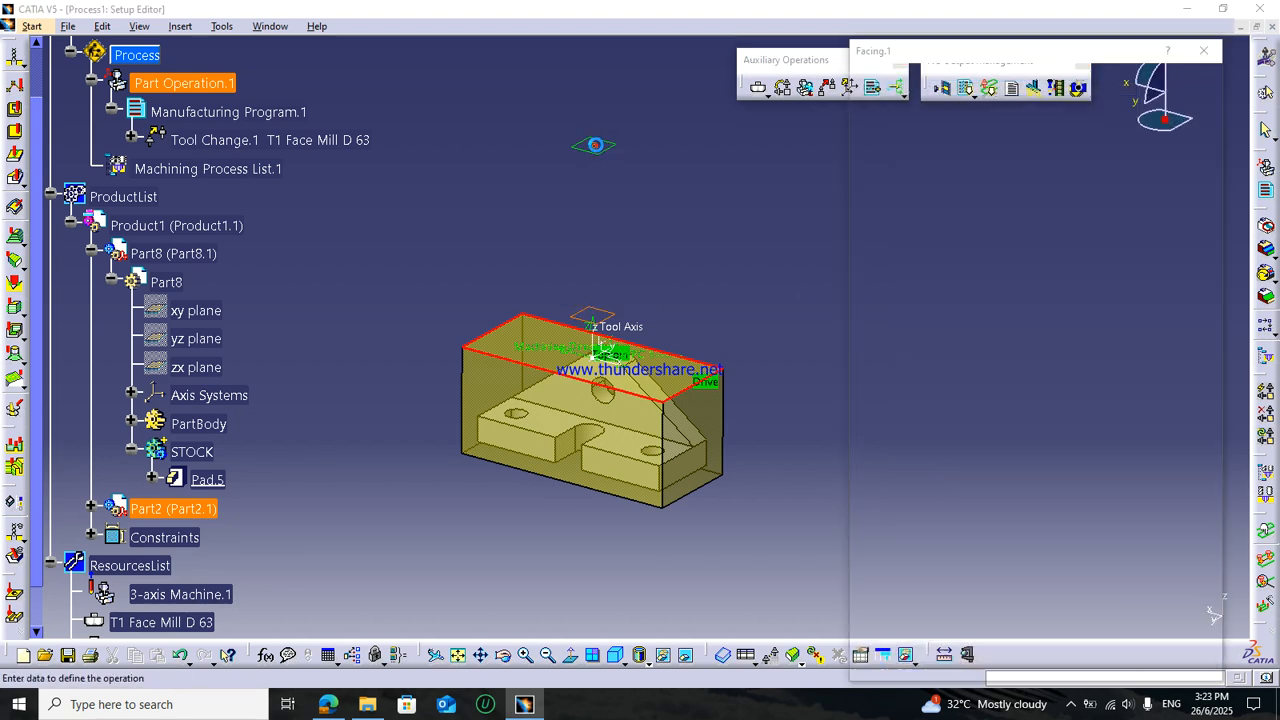
pyautogui.rightClick(988, 449)
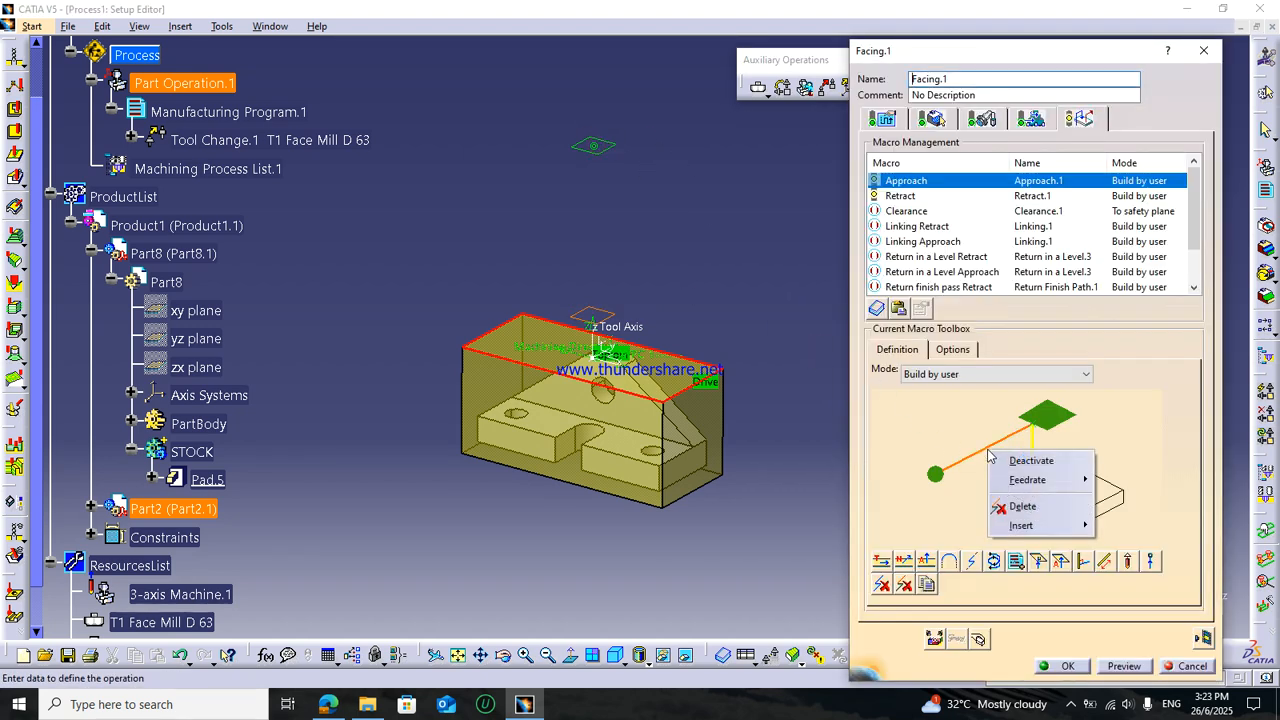
pyautogui.moveTo(1023, 481)
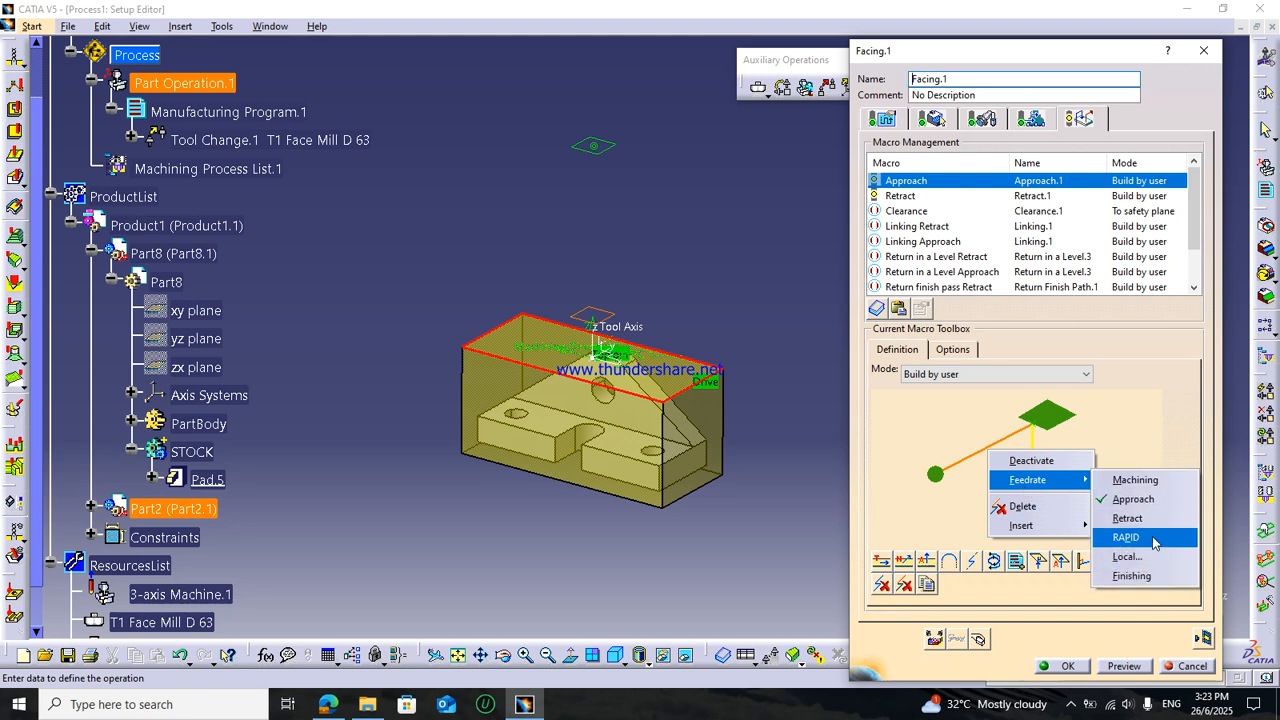
pyautogui.click(1152, 537)
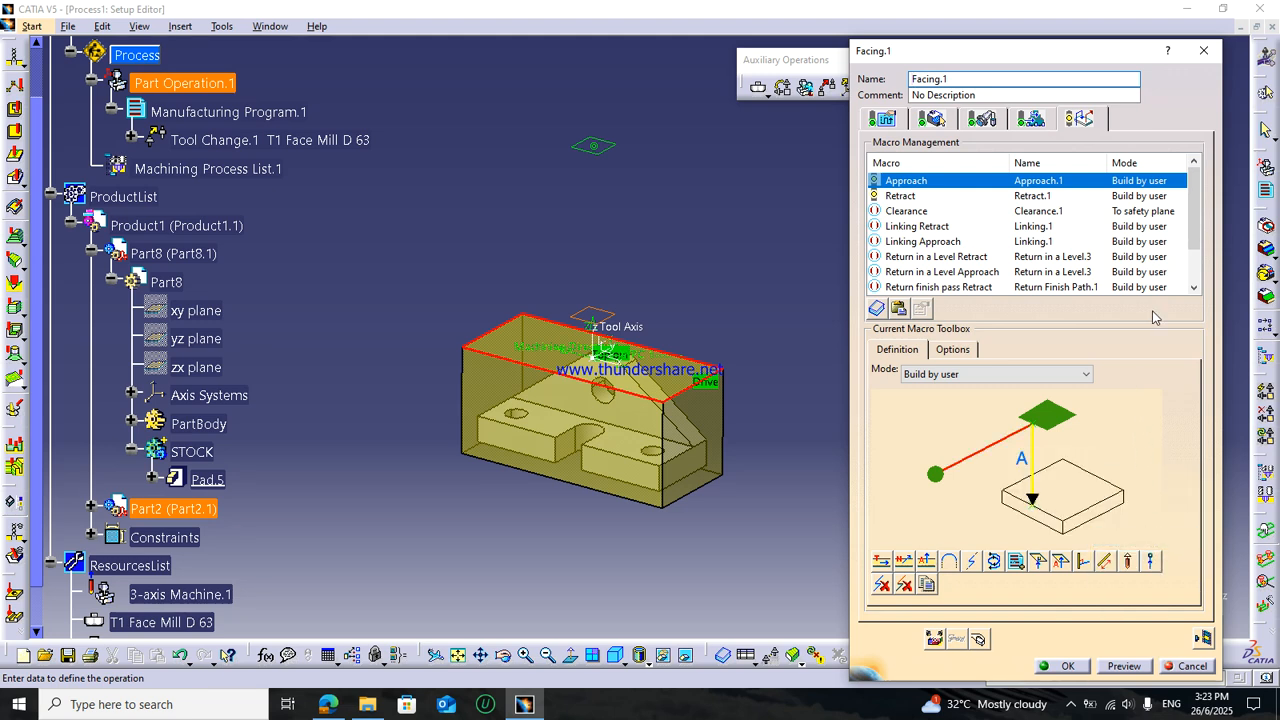
# - Replay the facing tool path to check it and accept the facing operation
pyautogui.click(1203, 638)
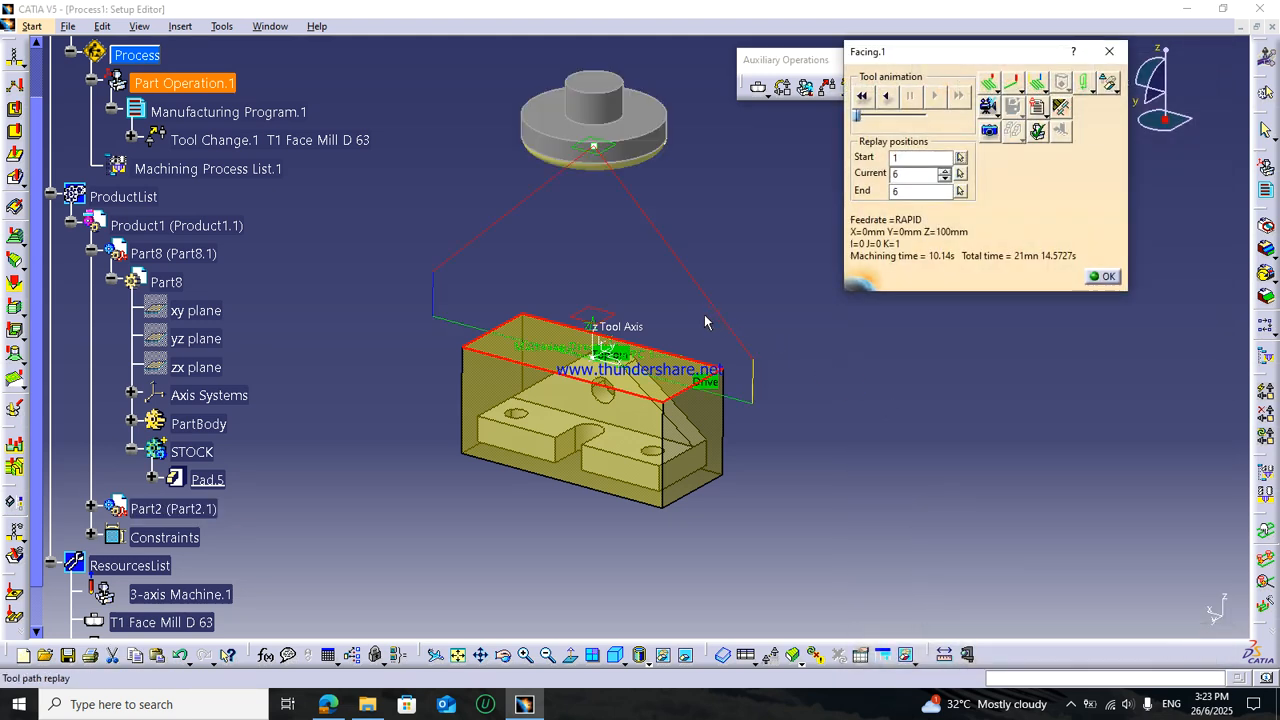
pyautogui.moveTo(675, 326); pyautogui.dragTo(650, 350, button='middle')
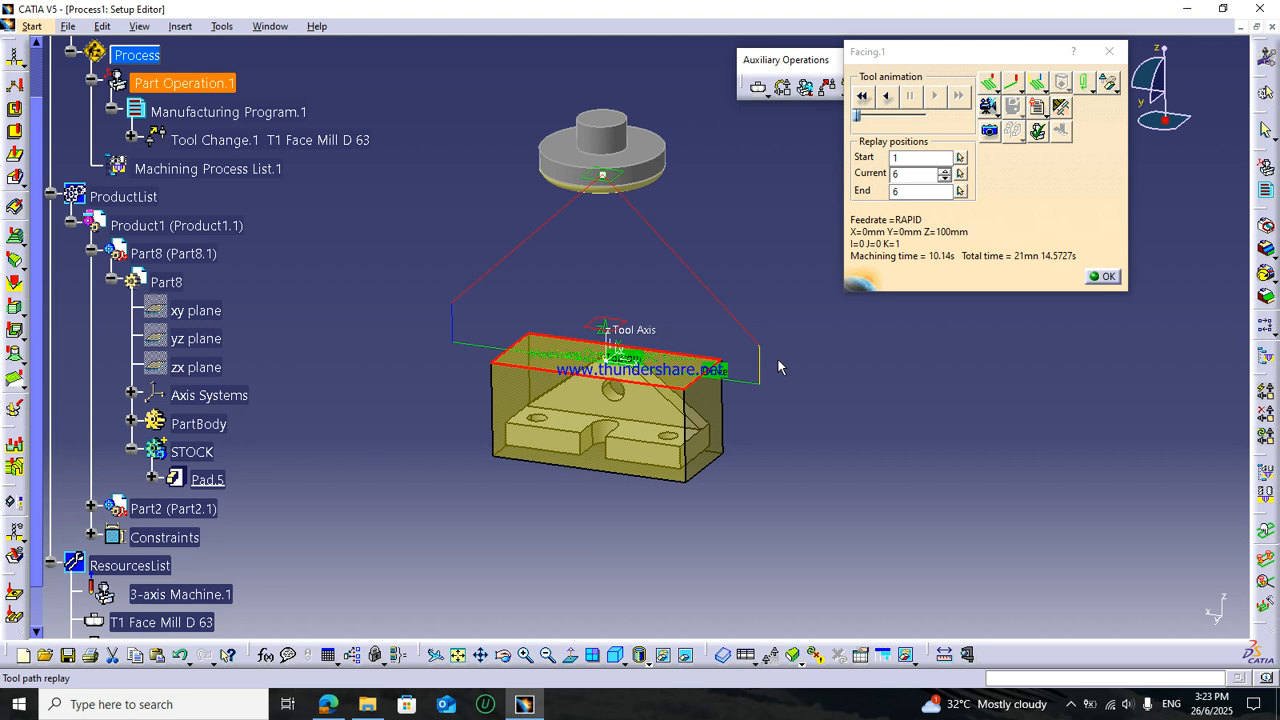
pyautogui.click(1105, 277)
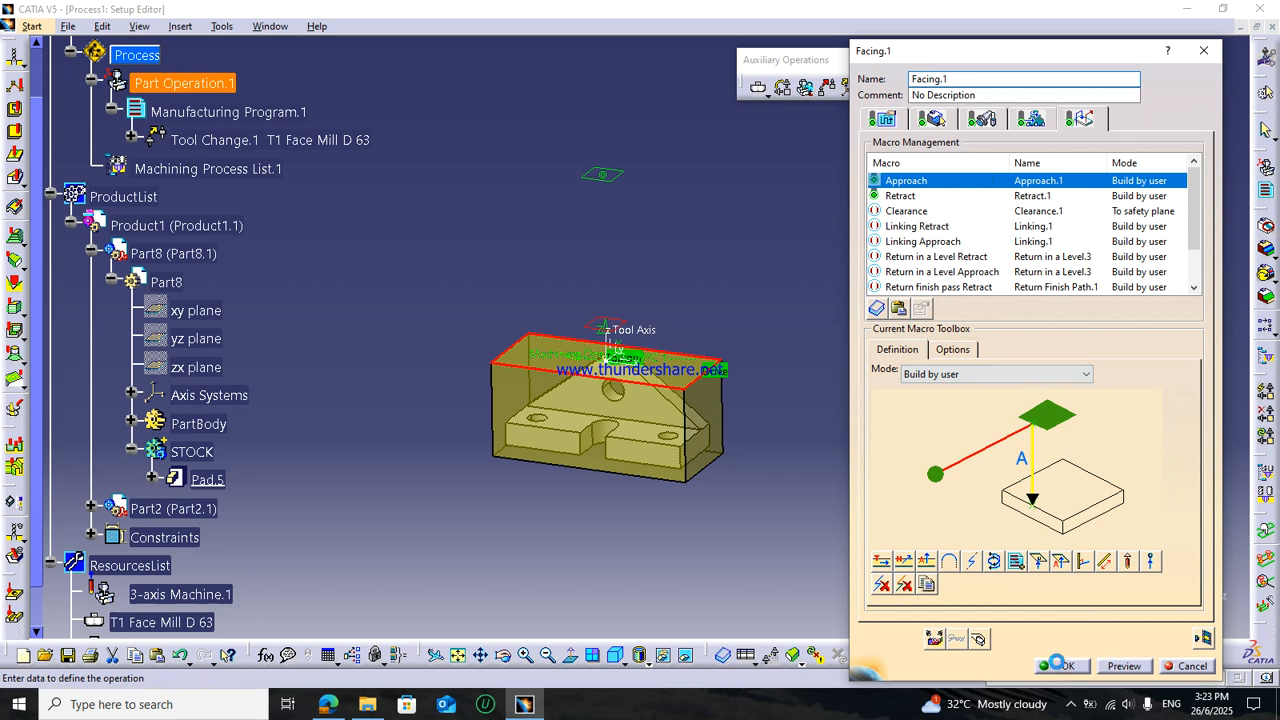
pyautogui.click(1060, 665)
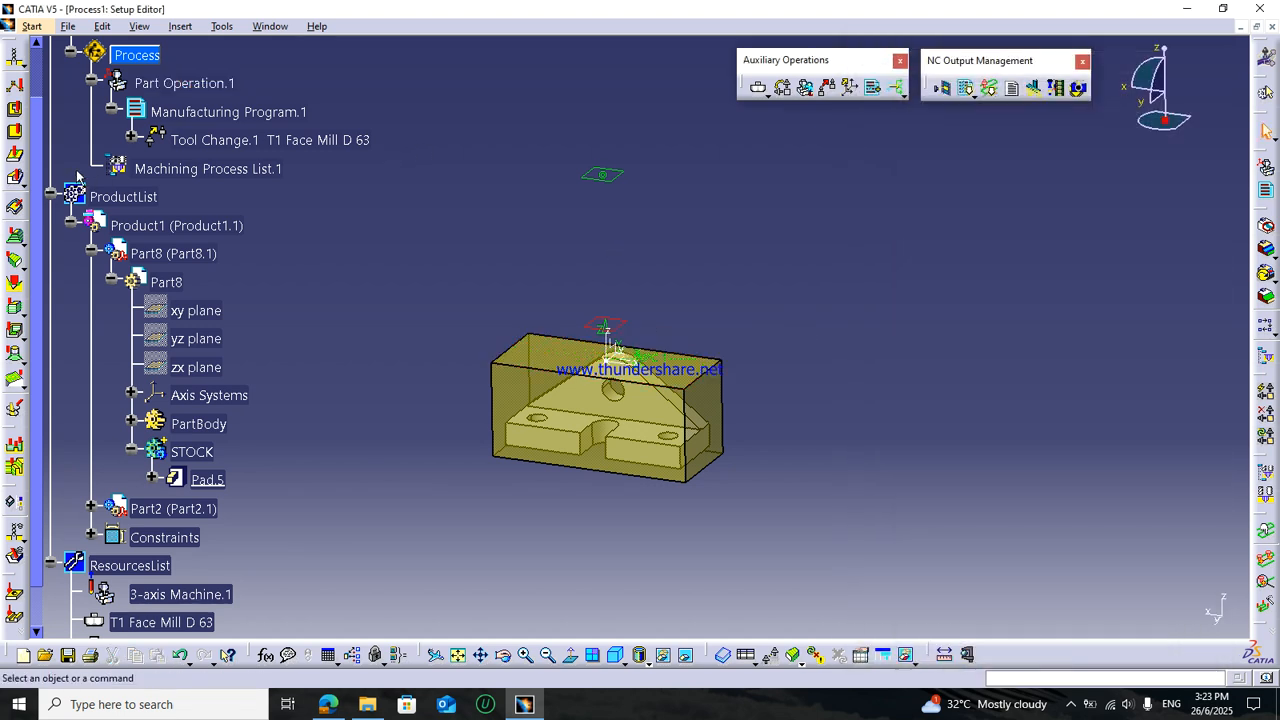
# - Insert an end mill tool change after Facing.1 and assign the existing T2 End Mill D 12 to it
pyautogui.click(131, 136)
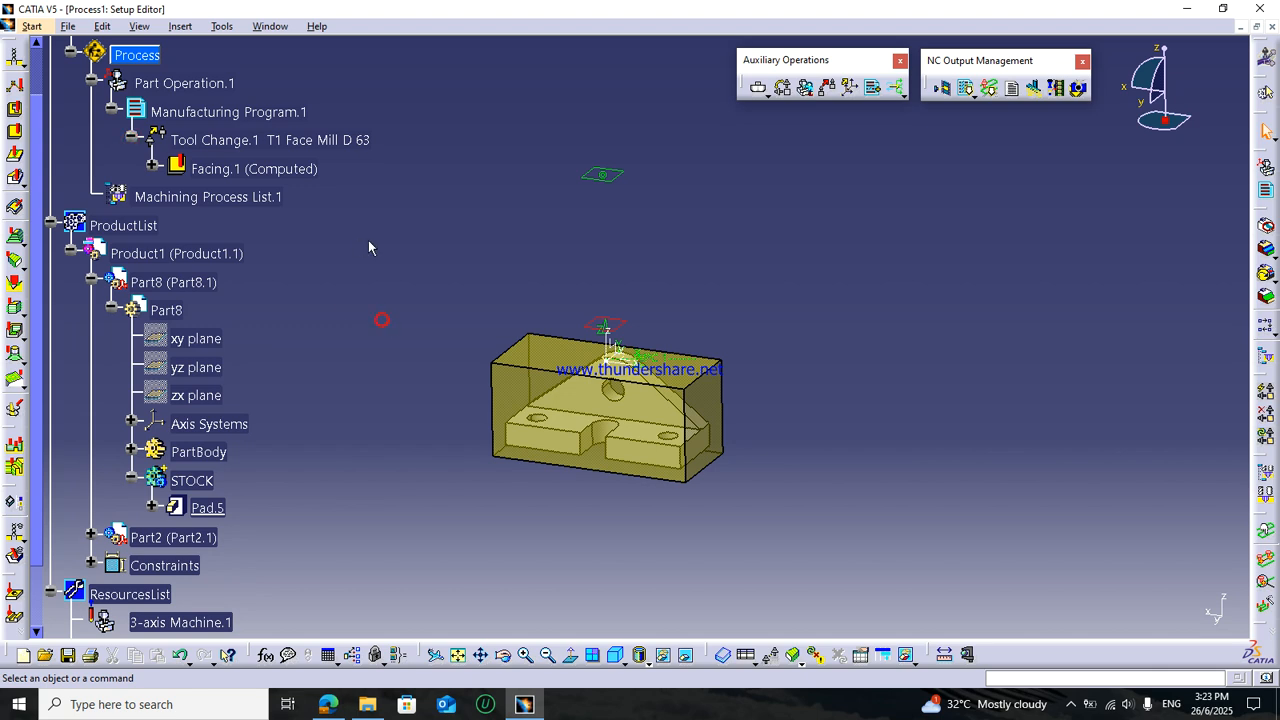
pyautogui.scroll(1, 372, 245)
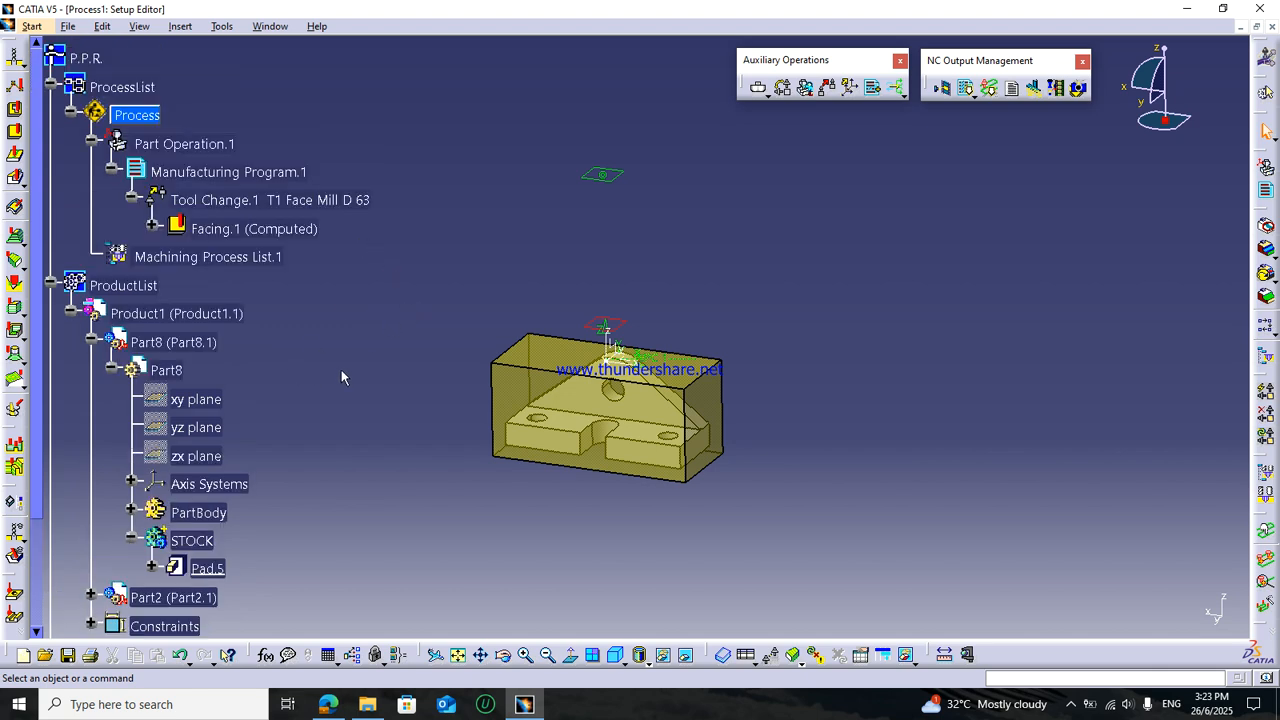
pyautogui.moveTo(390, 364); pyautogui.dragTo(415, 308, button='middle')
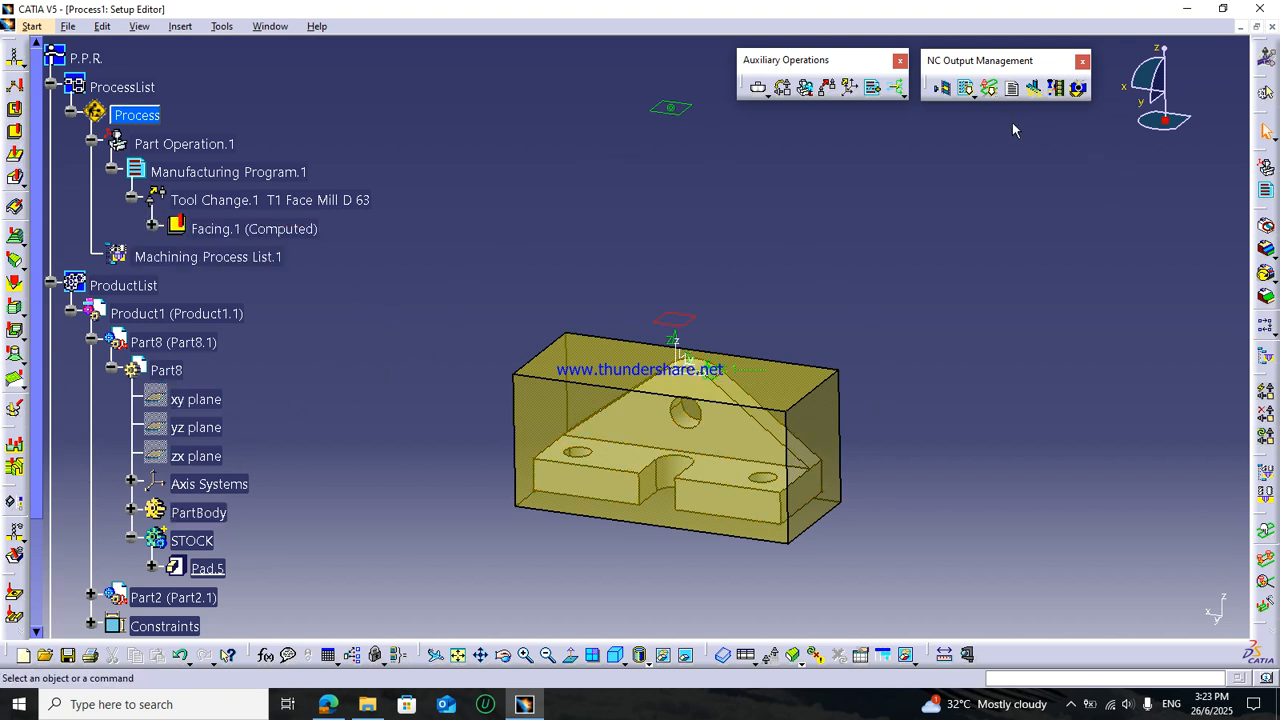
pyautogui.click(763, 91)
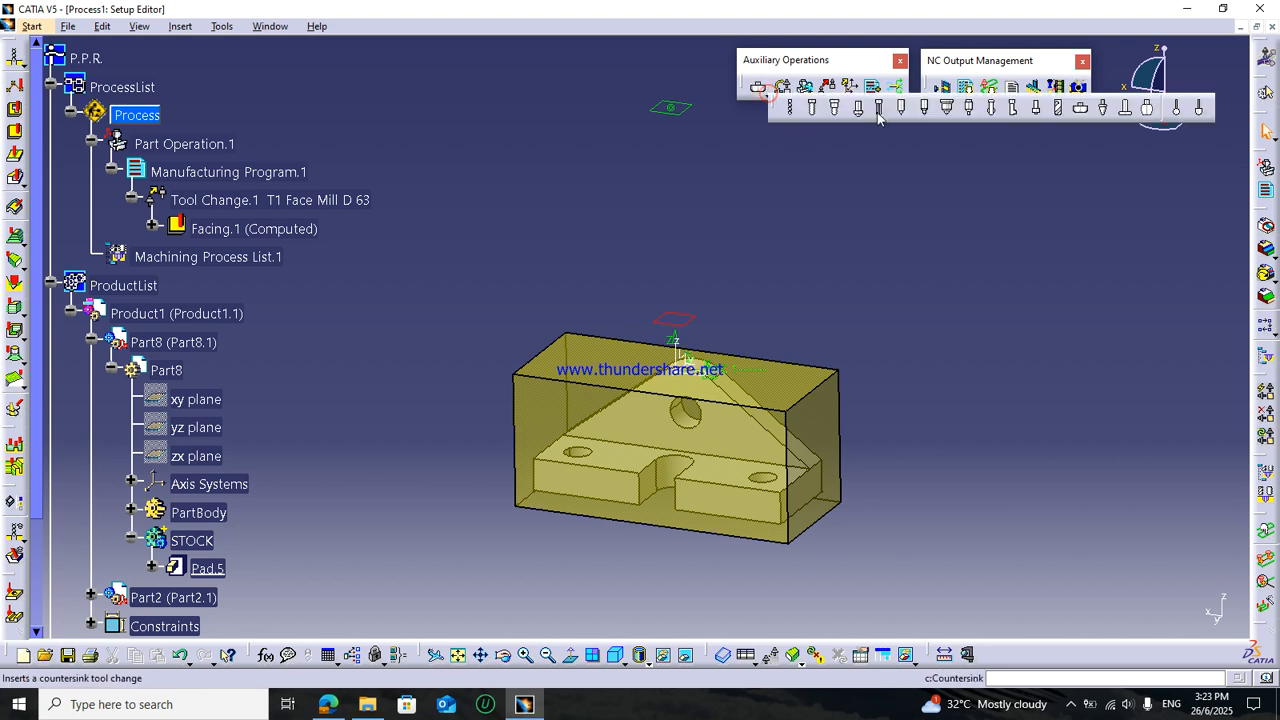
pyautogui.click(1058, 108)
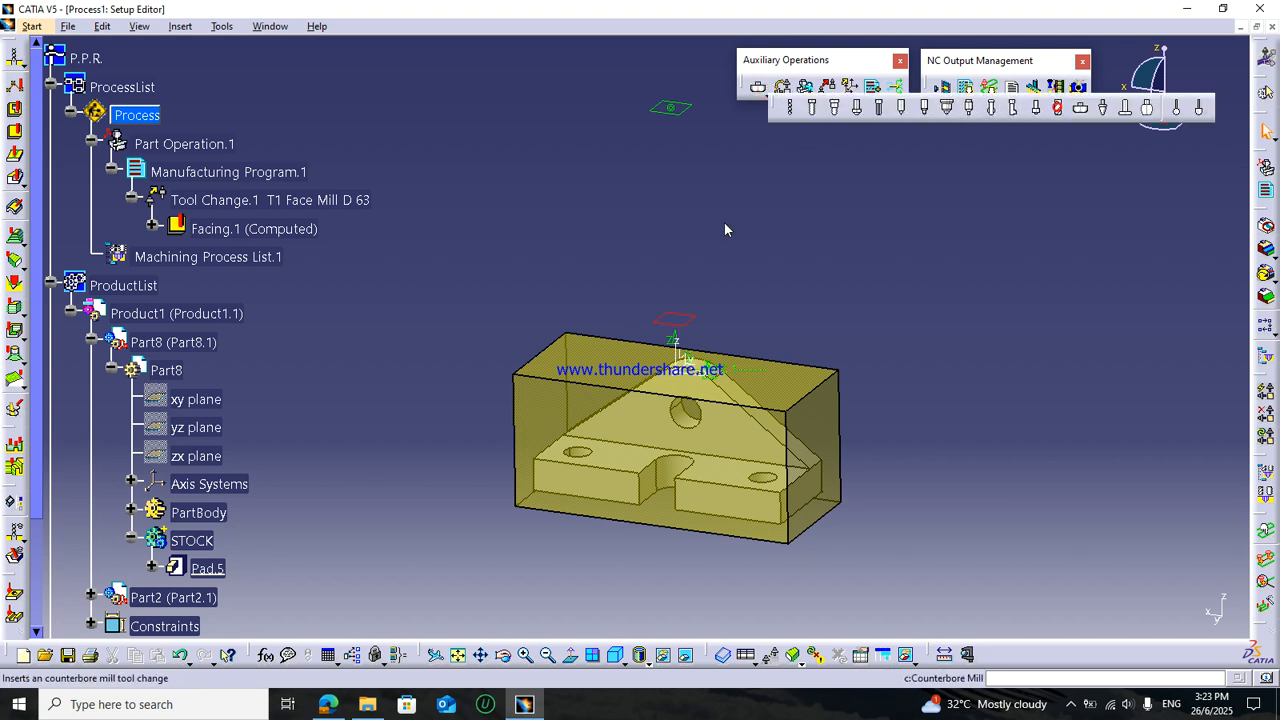
pyautogui.click(262, 232)
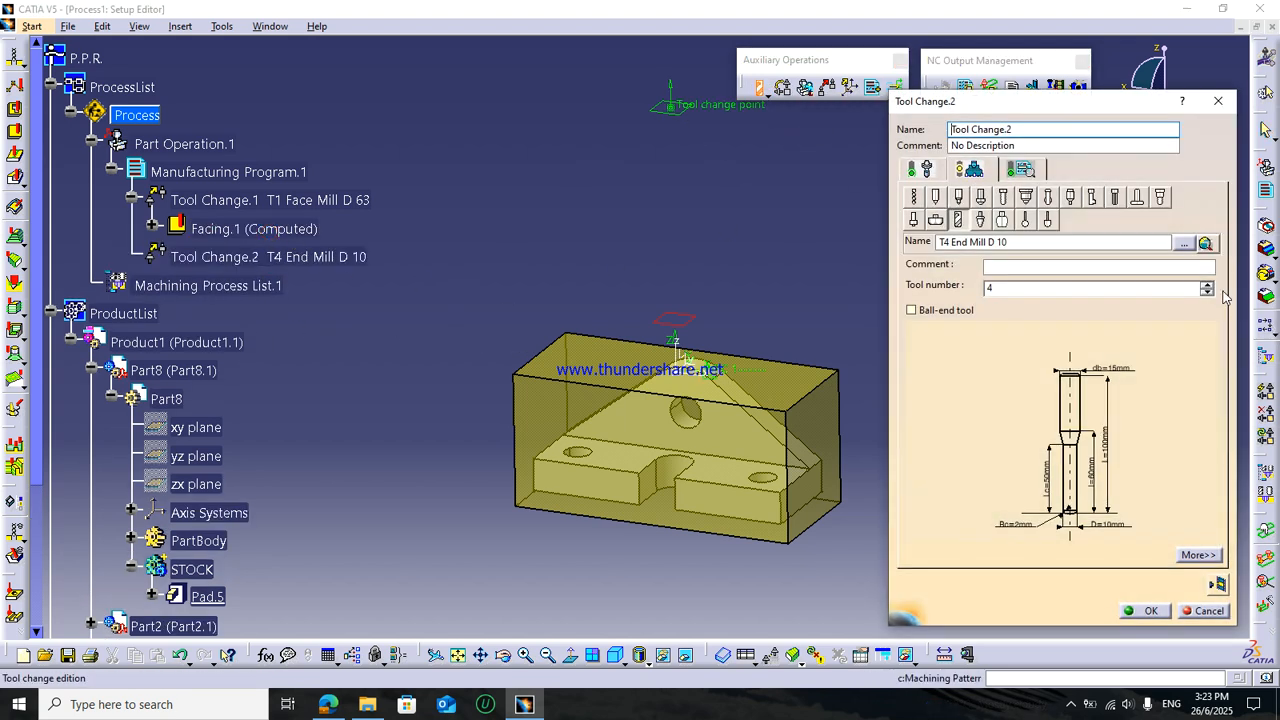
pyautogui.click(1205, 243)
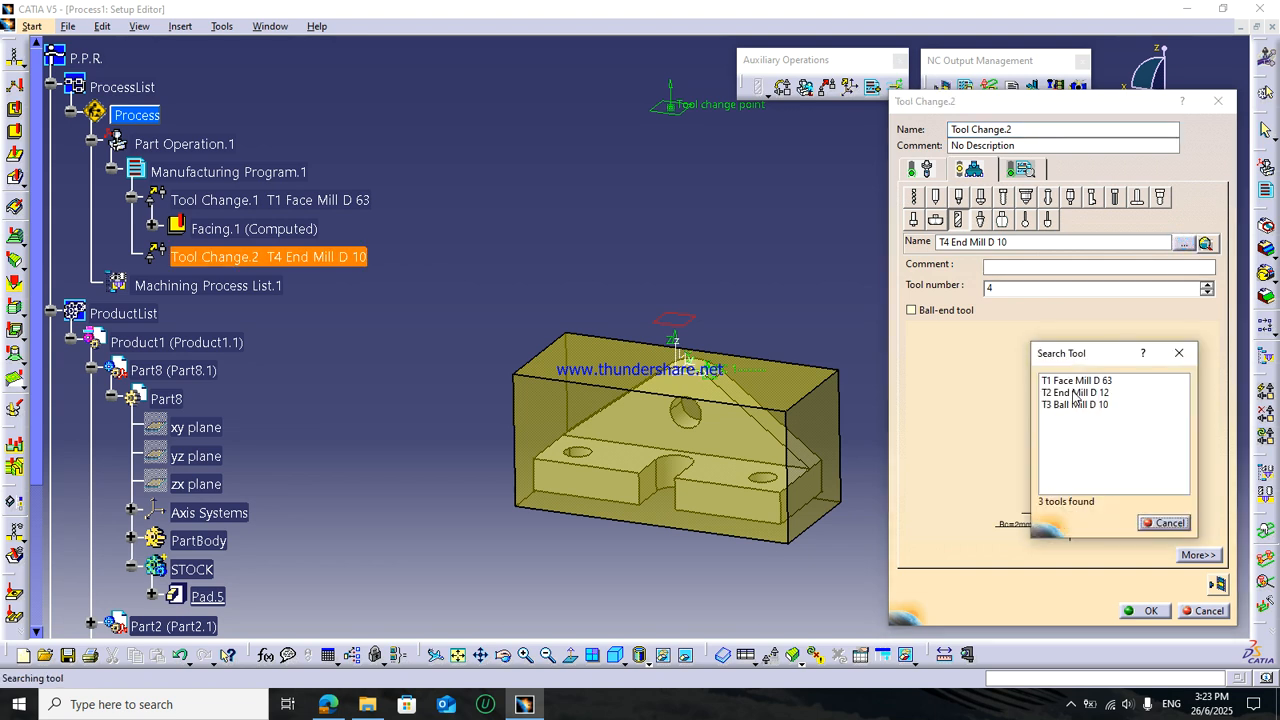
pyautogui.doubleClick(1075, 393)
pyautogui.click(1124, 610)
# - Insert a Roughing operation after the T2 End Mill D 12 tool change and set its offset on part to 0.5 mm
pyautogui.click(15, 228)
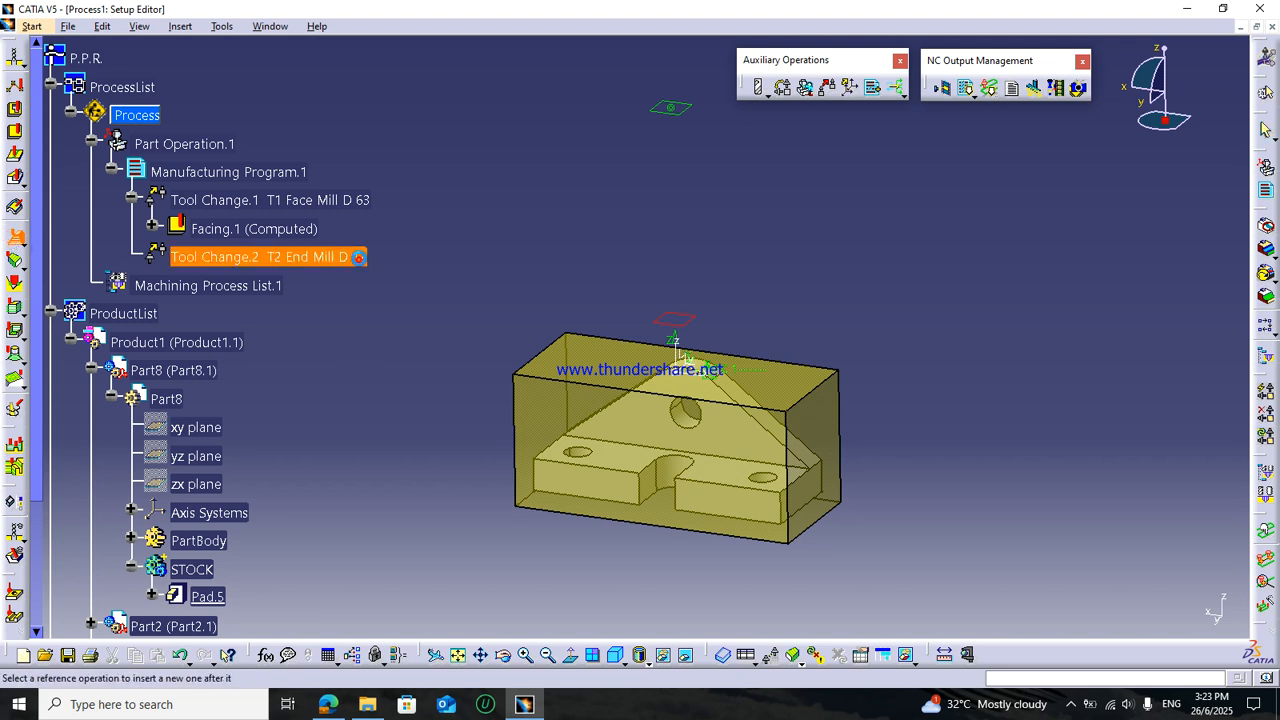
pyautogui.click(360, 258)
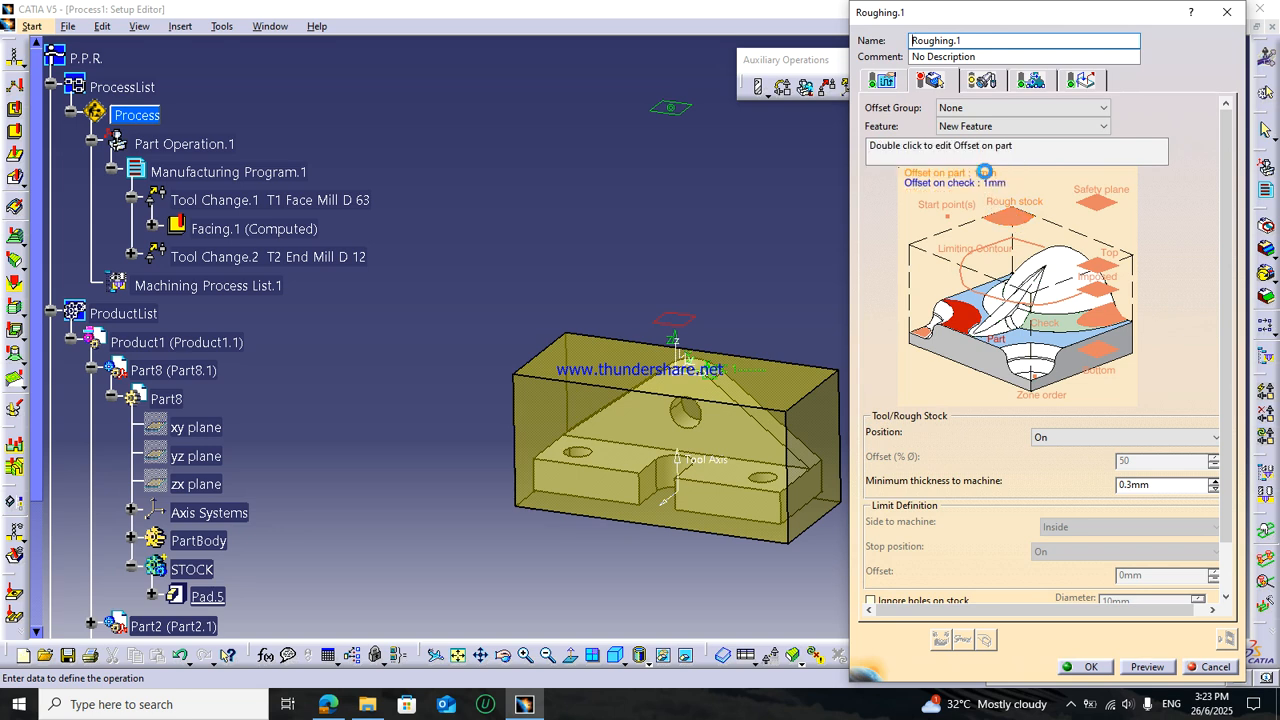
pyautogui.doubleClick(985, 173)
pyautogui.write('0.5mm')
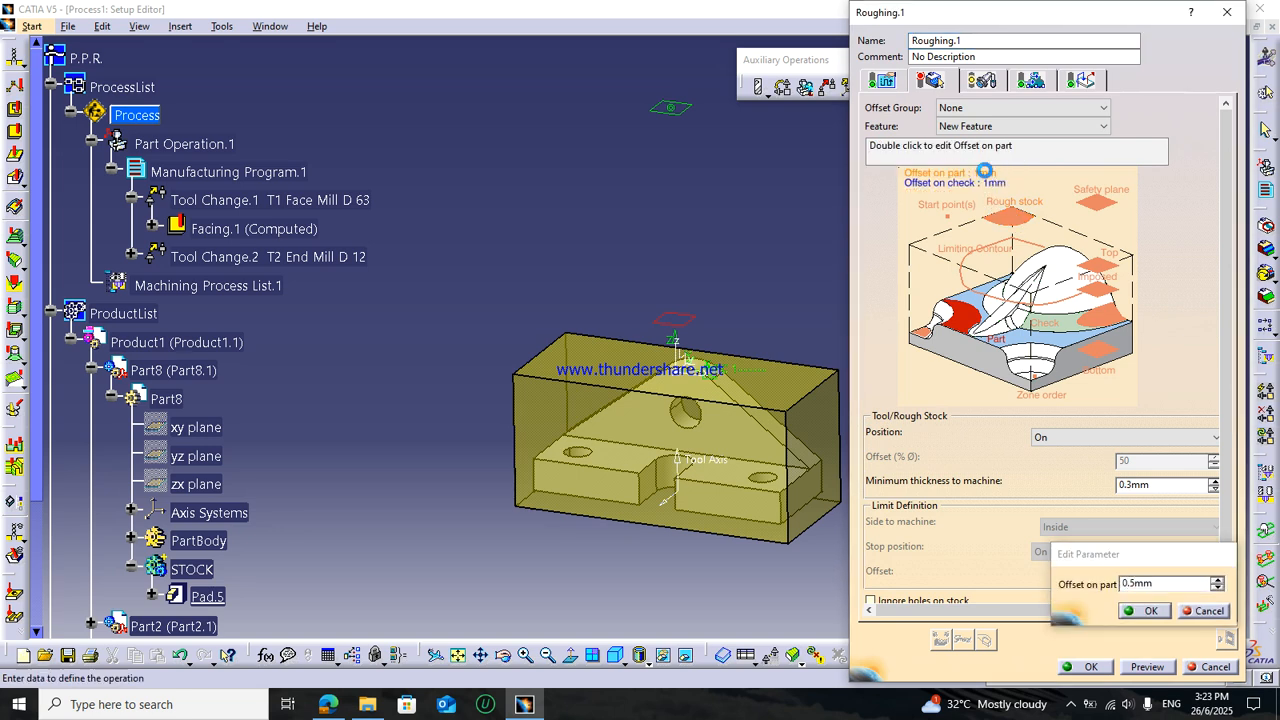
pyautogui.press('Return')
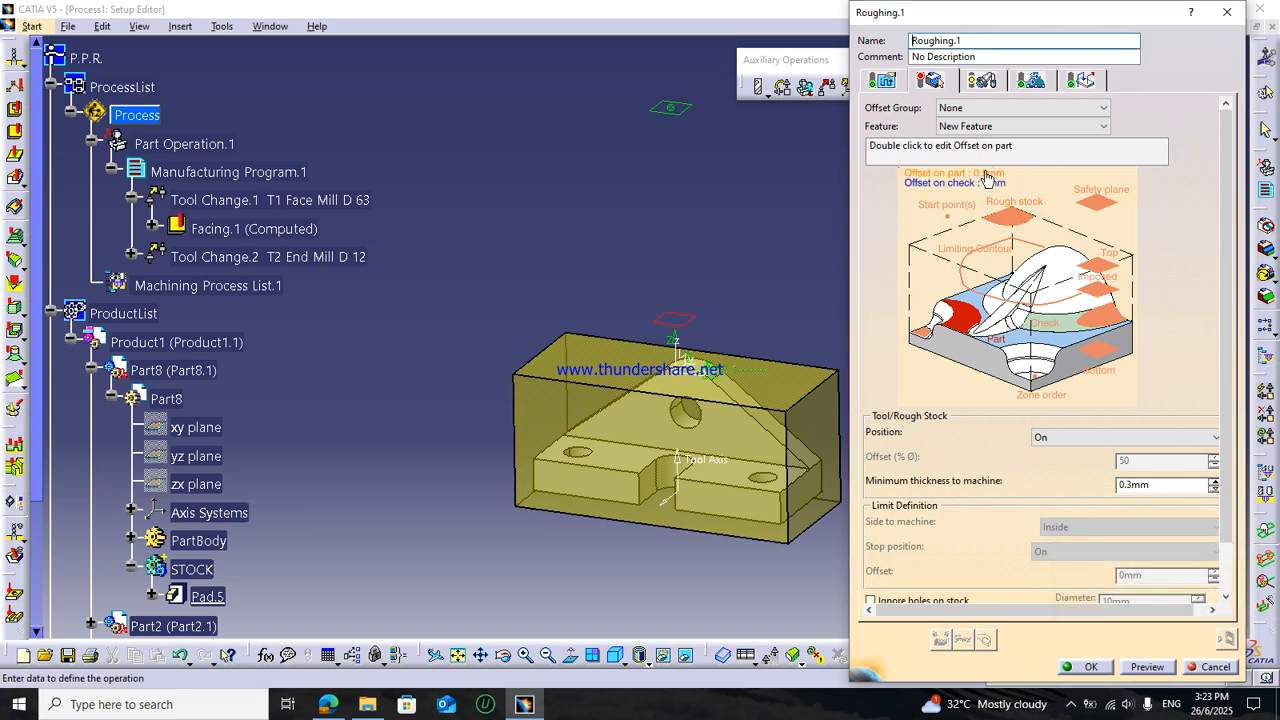
# - Select the STOCK body as the roughing's rough stock and the stock's top face as its top limit
pyautogui.click(1013, 222)
pyautogui.click(583, 378)
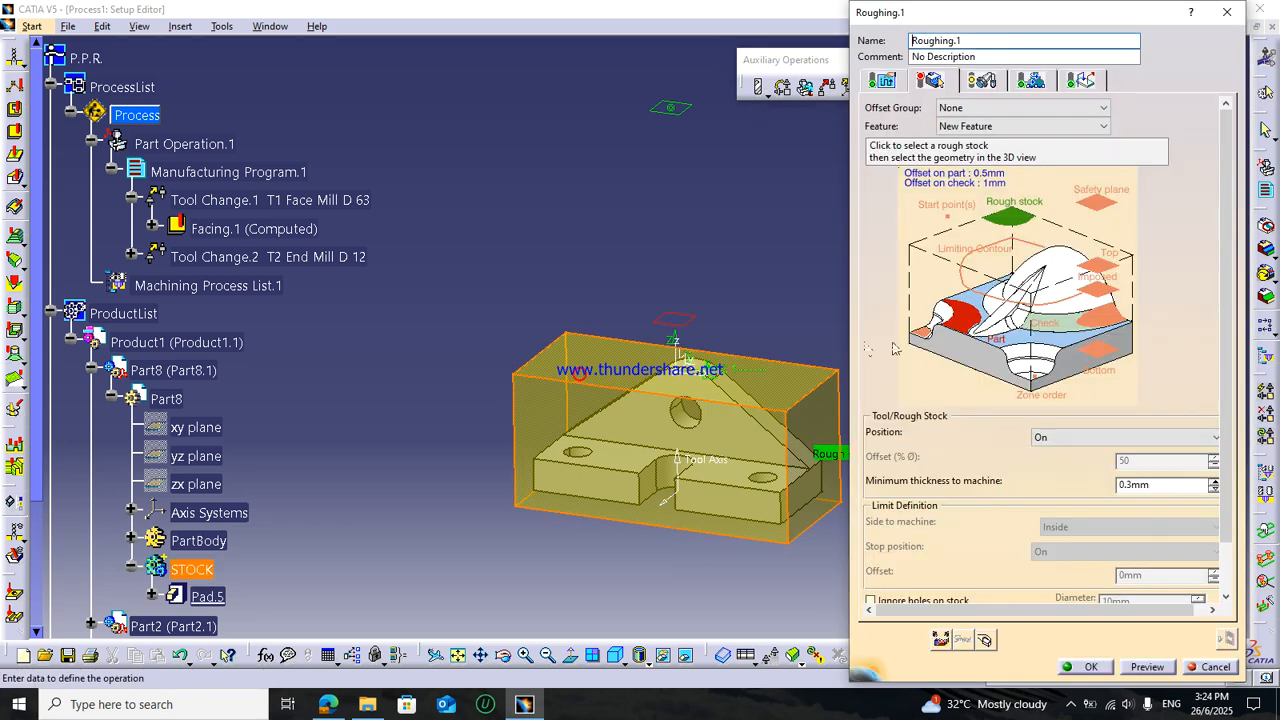
pyautogui.click(1097, 268)
pyautogui.click(787, 383)
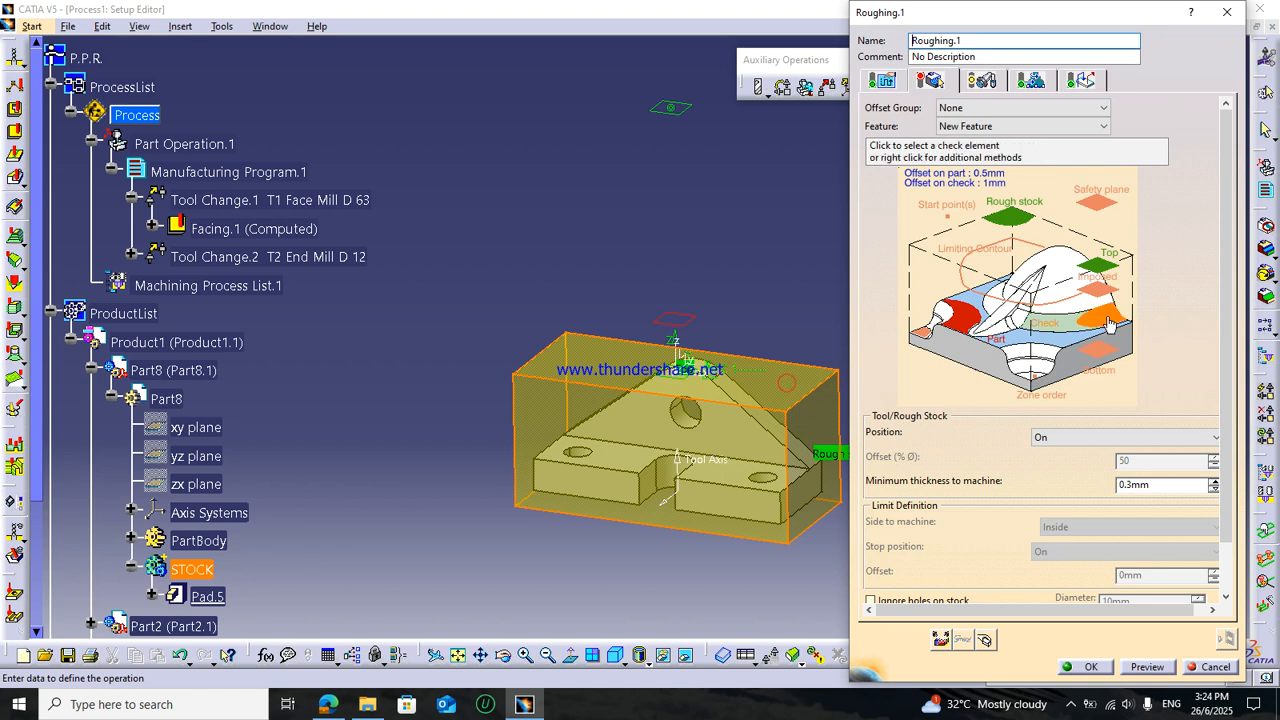
# - Open the offset parameter of the roughing's top limit and confirm it
pyautogui.rightClick(1101, 270)
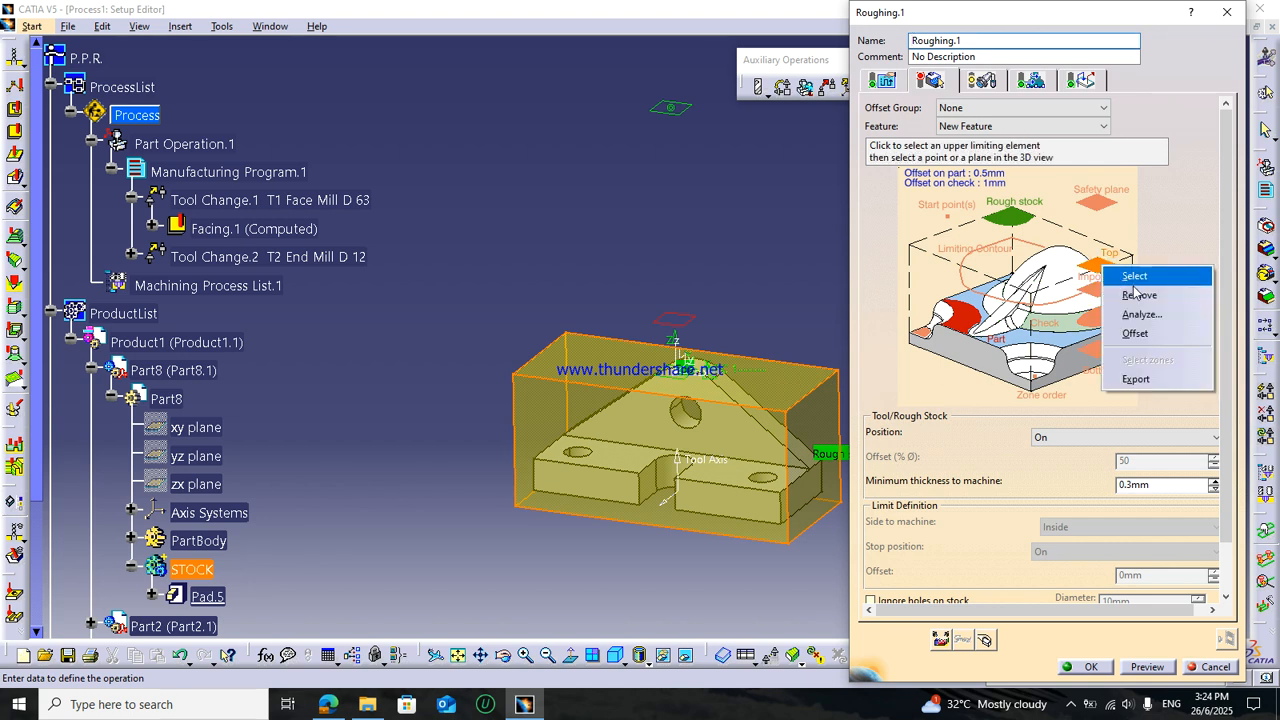
pyautogui.click(1137, 336)
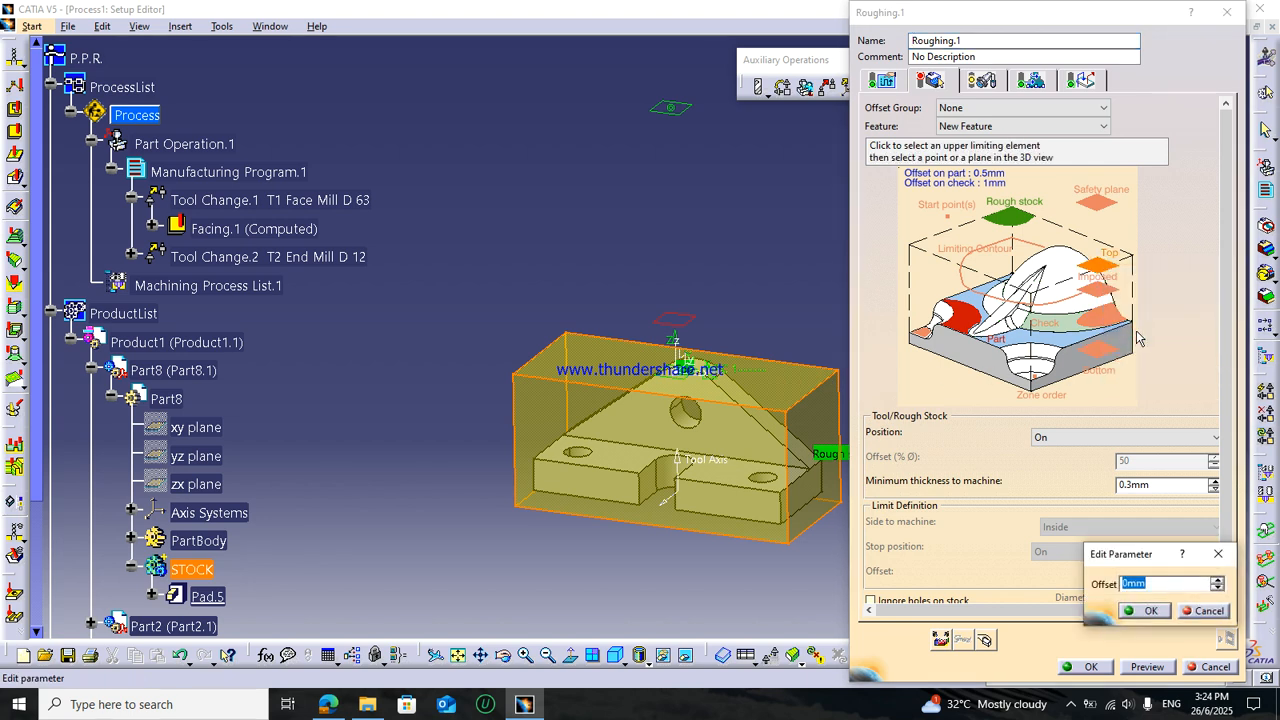
pyautogui.press('Return')
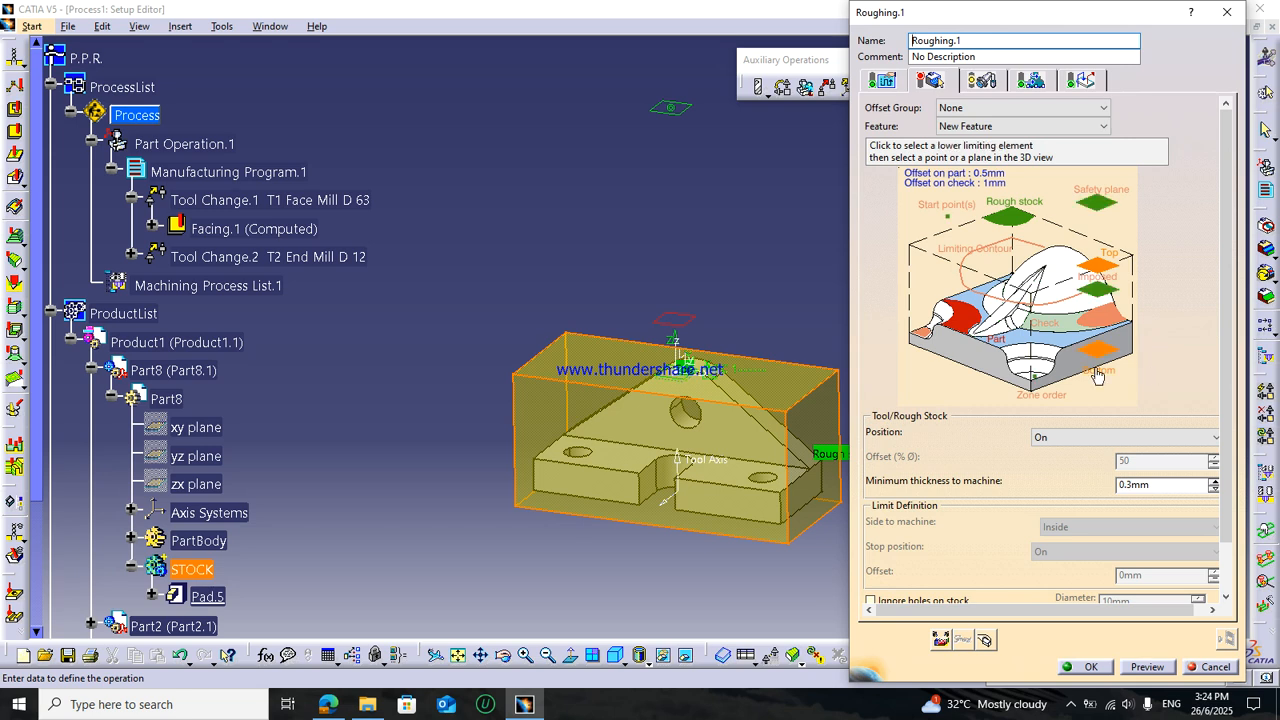
# - Hide the STOCK solid and select the part's underside face as the roughing's bottom limit
pyautogui.click(1095, 349)
pyautogui.rightClick(741, 485)
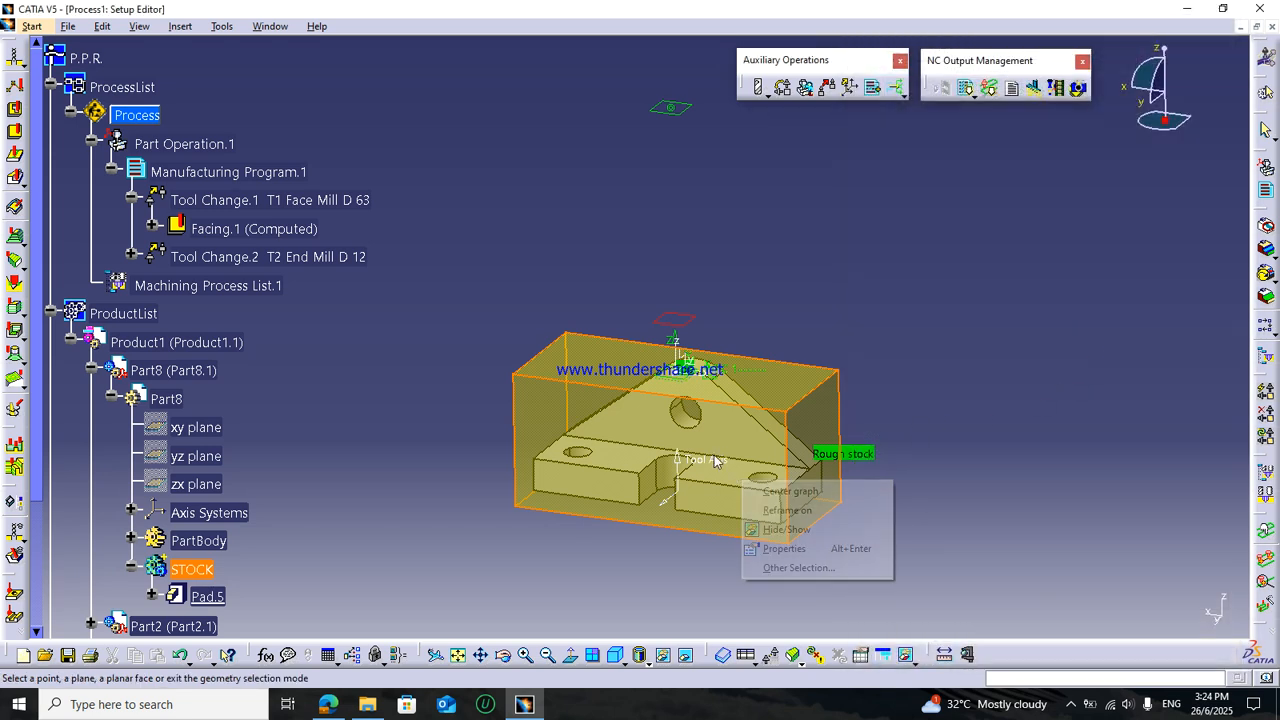
pyautogui.click(905, 364)
pyautogui.moveTo(843, 490); pyautogui.dragTo(697, 410, button='middle')
pyautogui.rightClick(706, 485)
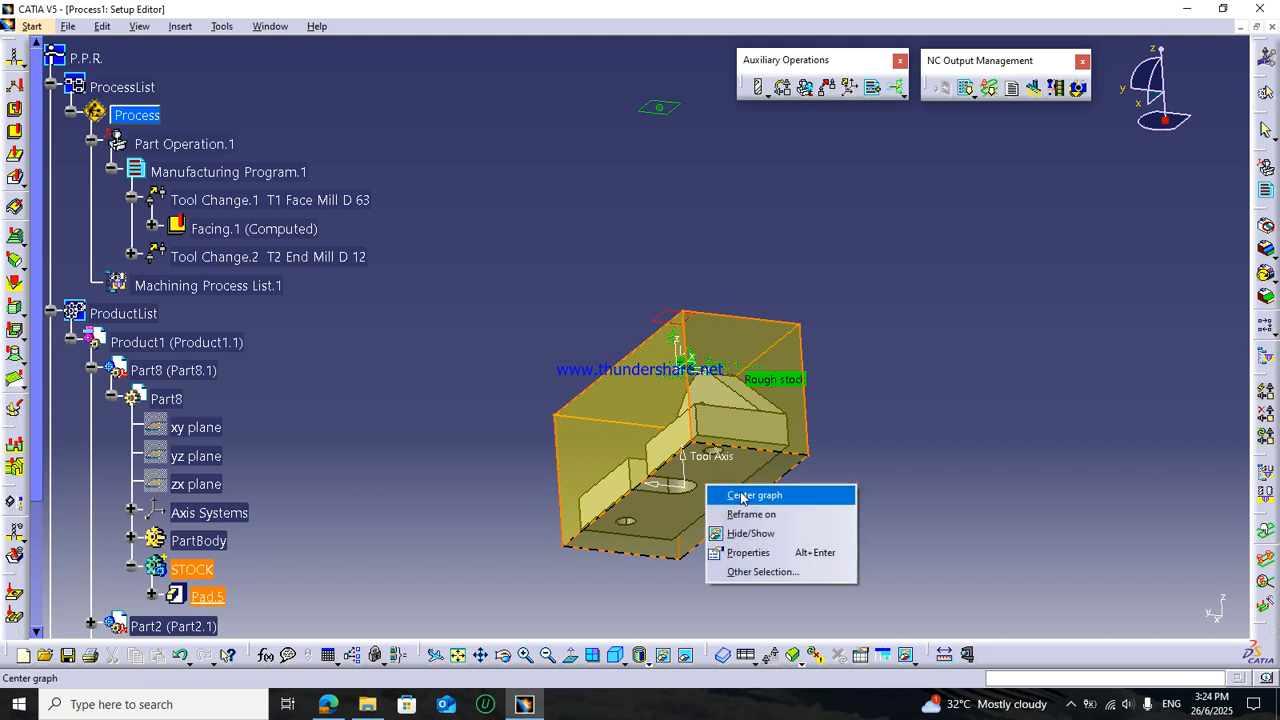
pyautogui.click(745, 533)
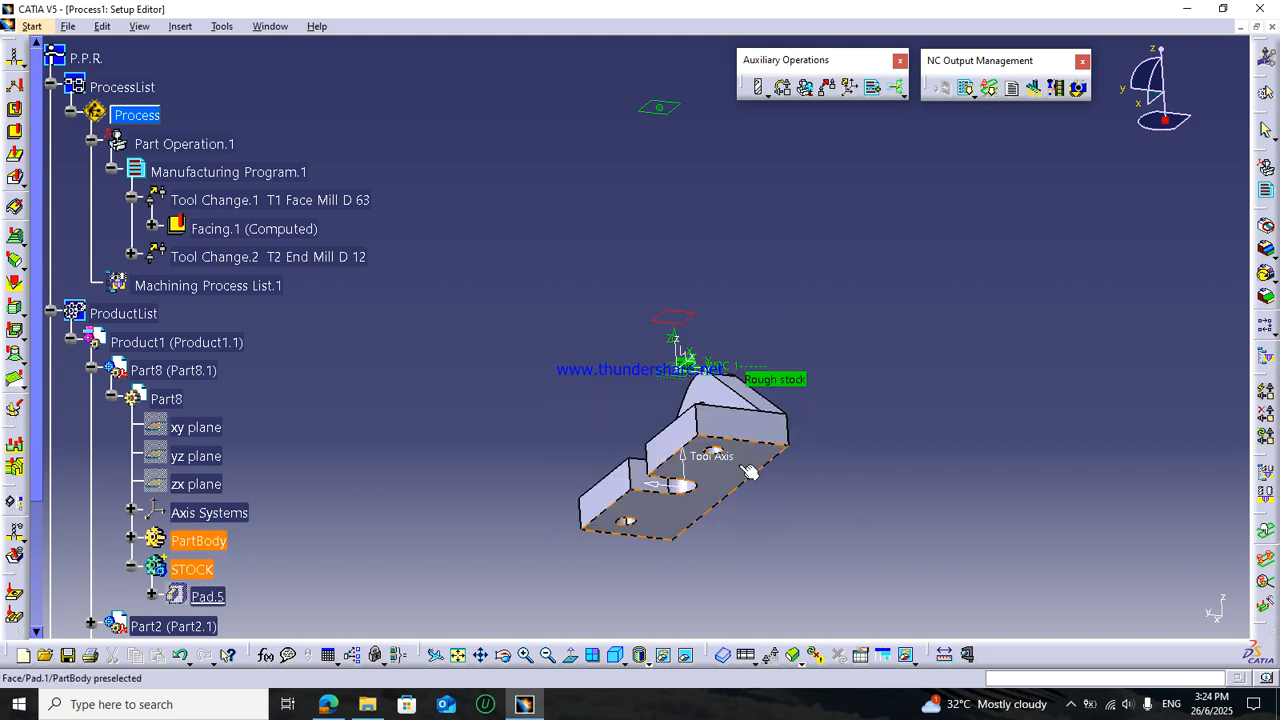
pyautogui.click(750, 471)
pyautogui.moveTo(650, 251); pyautogui.dragTo(790, 440, button='middle')
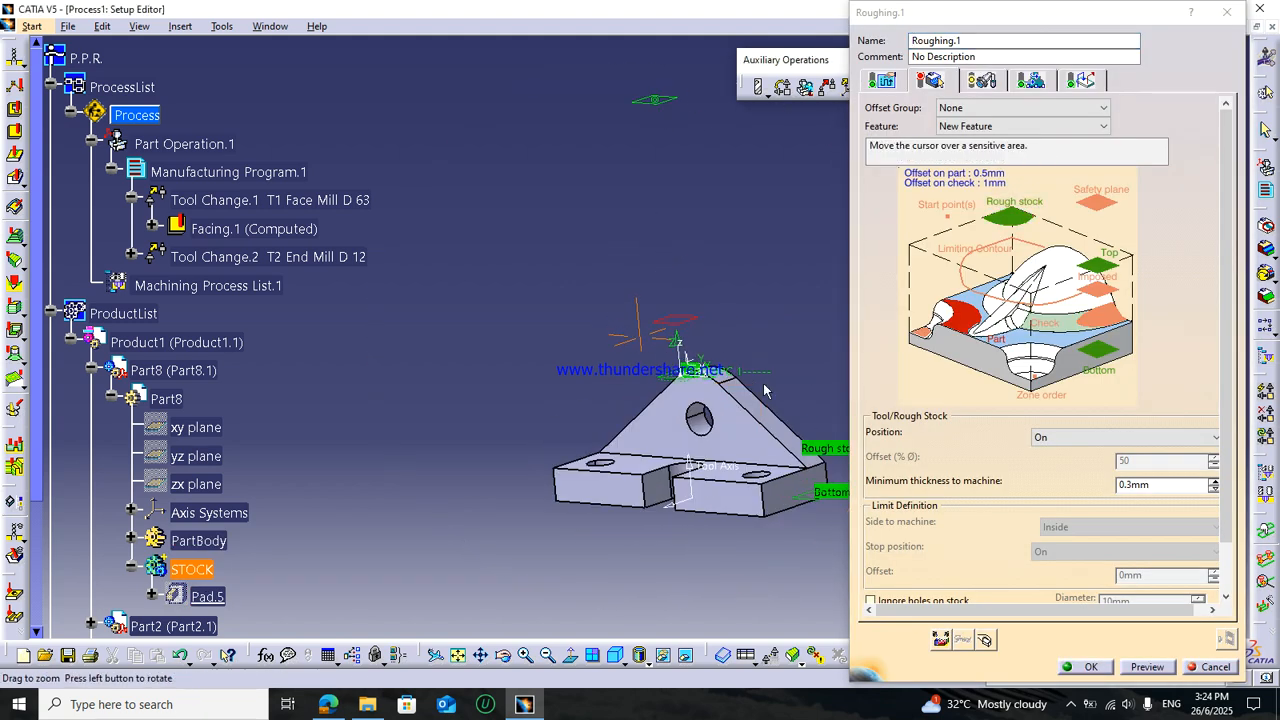
# - Select the PartBody as the part to machine in Roughing.1 and compute its tool path
pyautogui.click(957, 318)
pyautogui.click(700, 465)
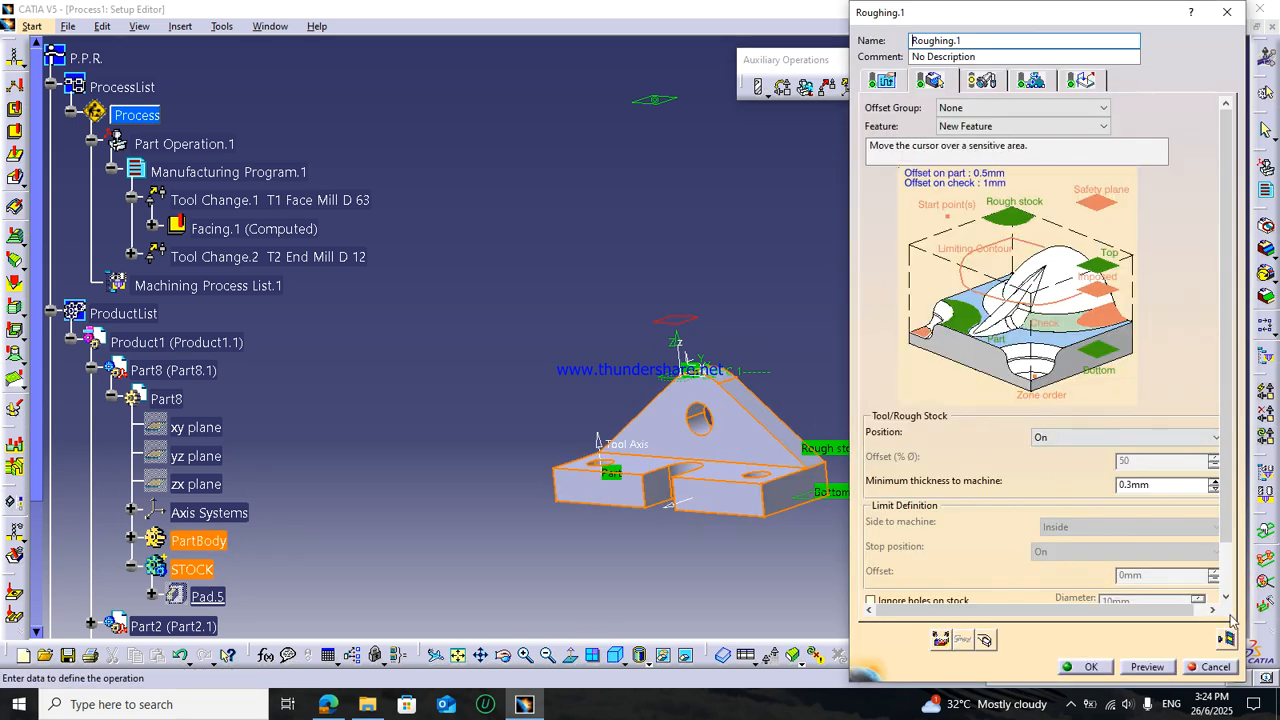
pyautogui.click(1227, 638)
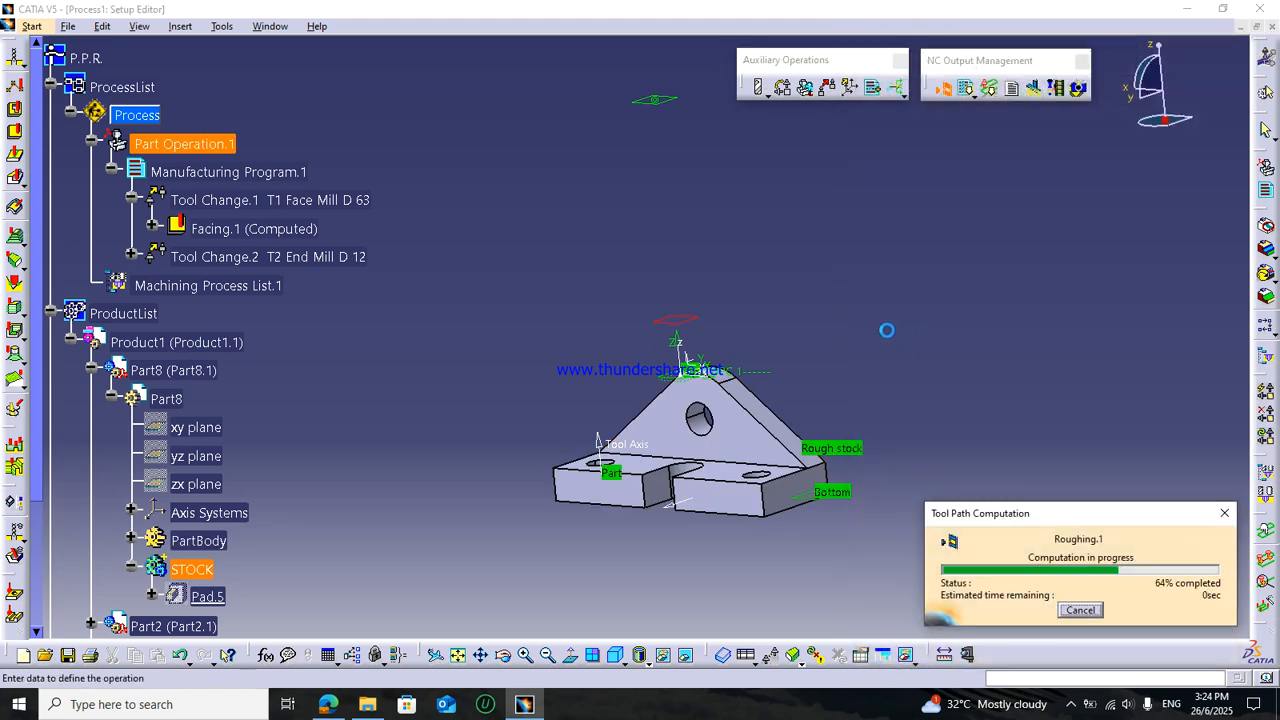
pyautogui.moveTo(679, 402); pyautogui.dragTo(766, 388, button='middle')
pyautogui.click(1104, 276)
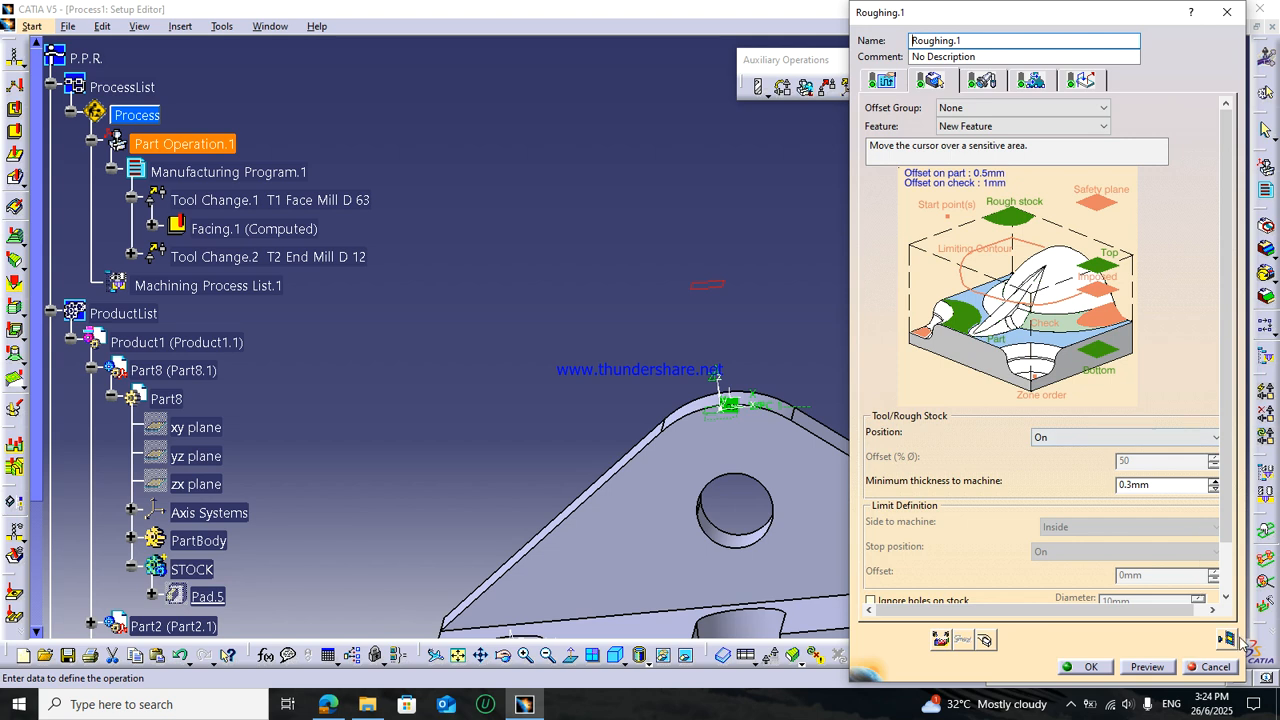
# - Replay the roughing as a material-removal video at a faster animation speed and inspect the machined stock
pyautogui.click(1229, 641)
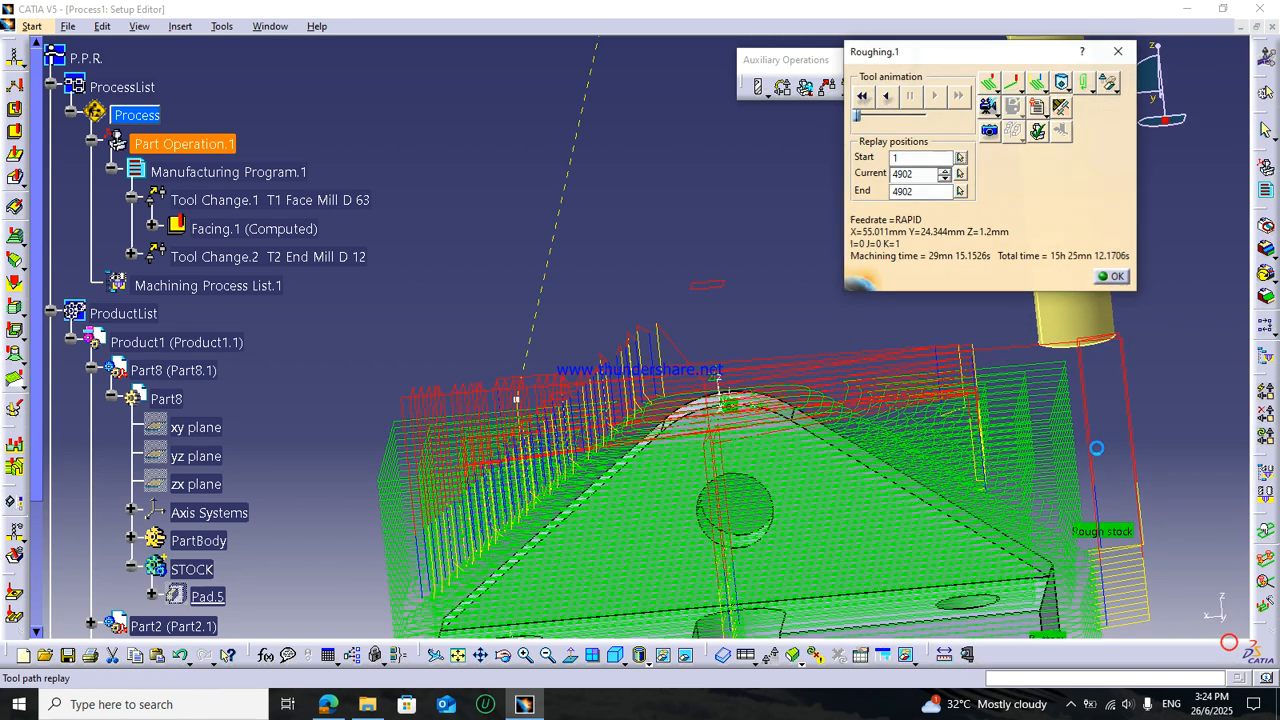
pyautogui.click(986, 105)
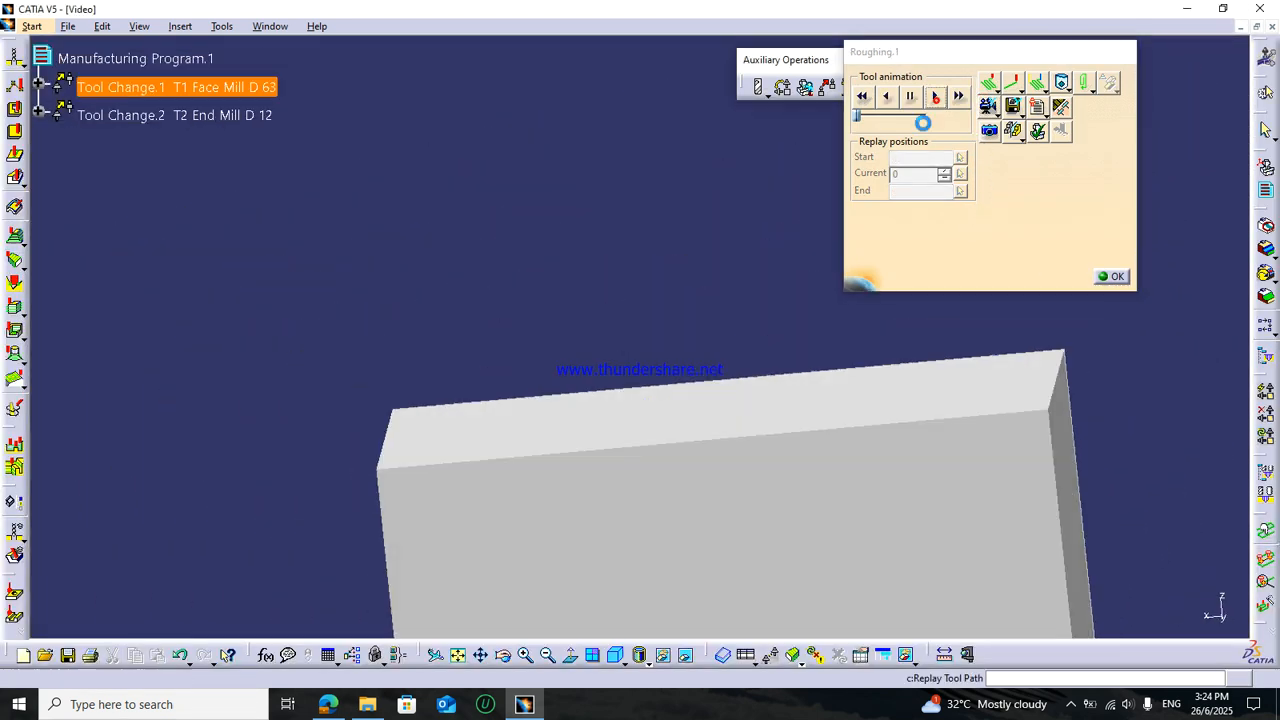
pyautogui.moveTo(608, 300); pyautogui.dragTo(613, 398, button='middle')
pyautogui.moveTo(858, 117); pyautogui.dragTo(871, 120)
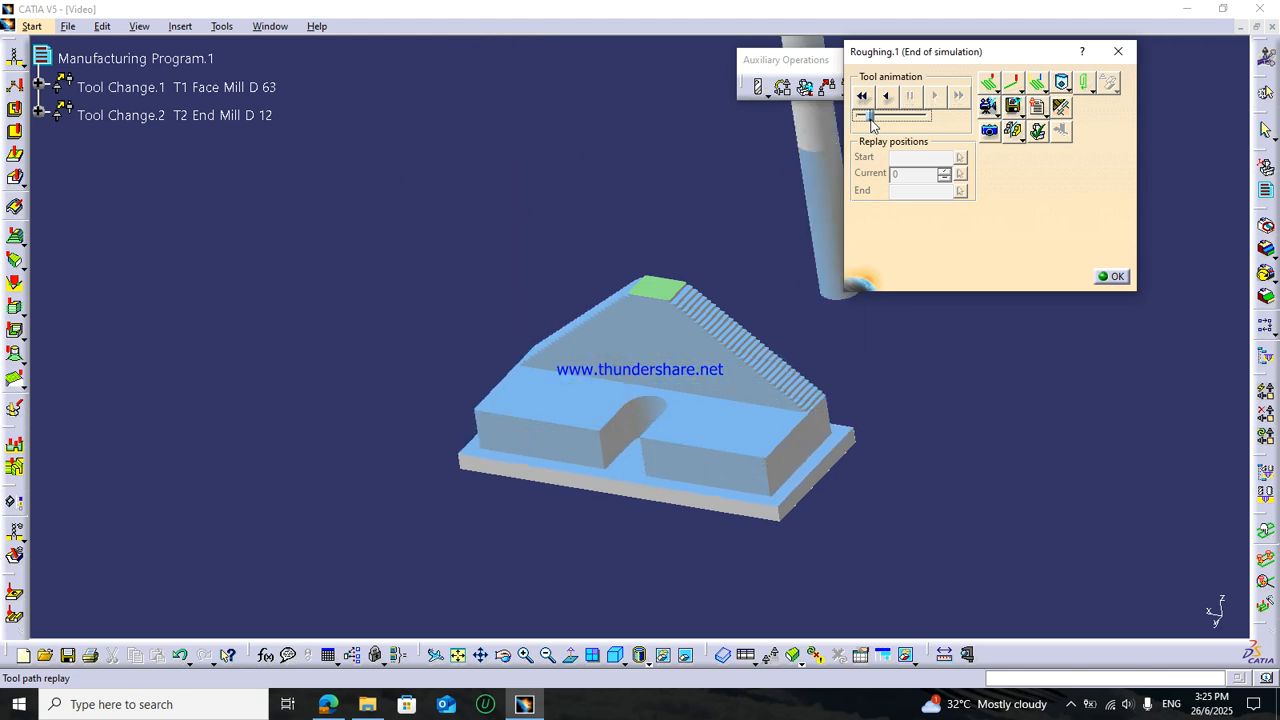
pyautogui.moveTo(531, 309); pyautogui.dragTo(556, 294, button='middle')
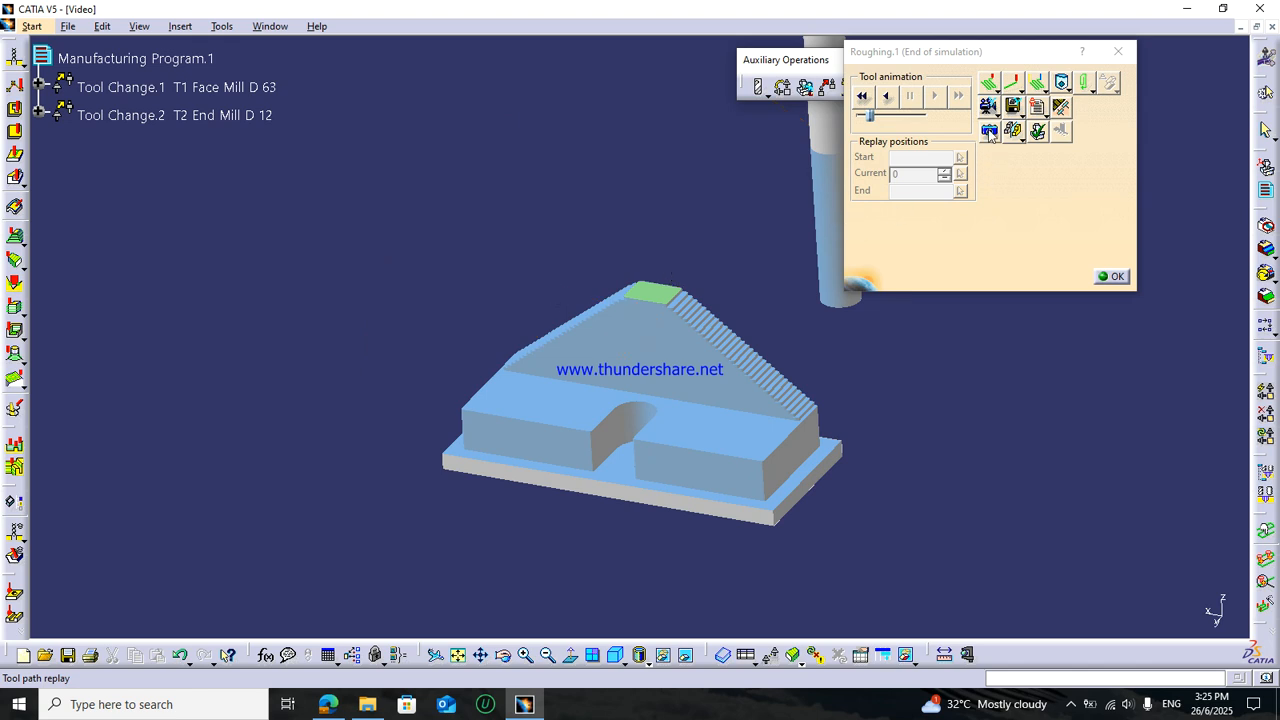
# - Store the video result of the roughing simulation and close the replay
pyautogui.click(1013, 107)
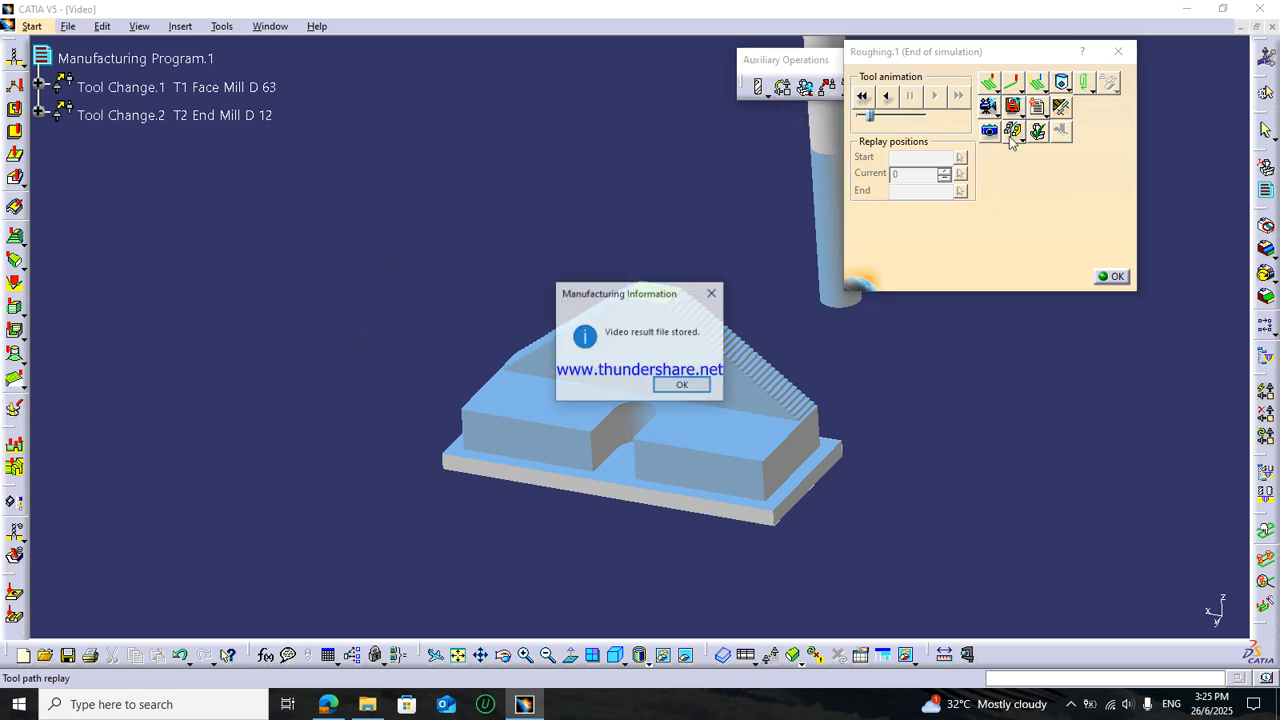
pyautogui.click(683, 386)
pyautogui.click(1112, 275)
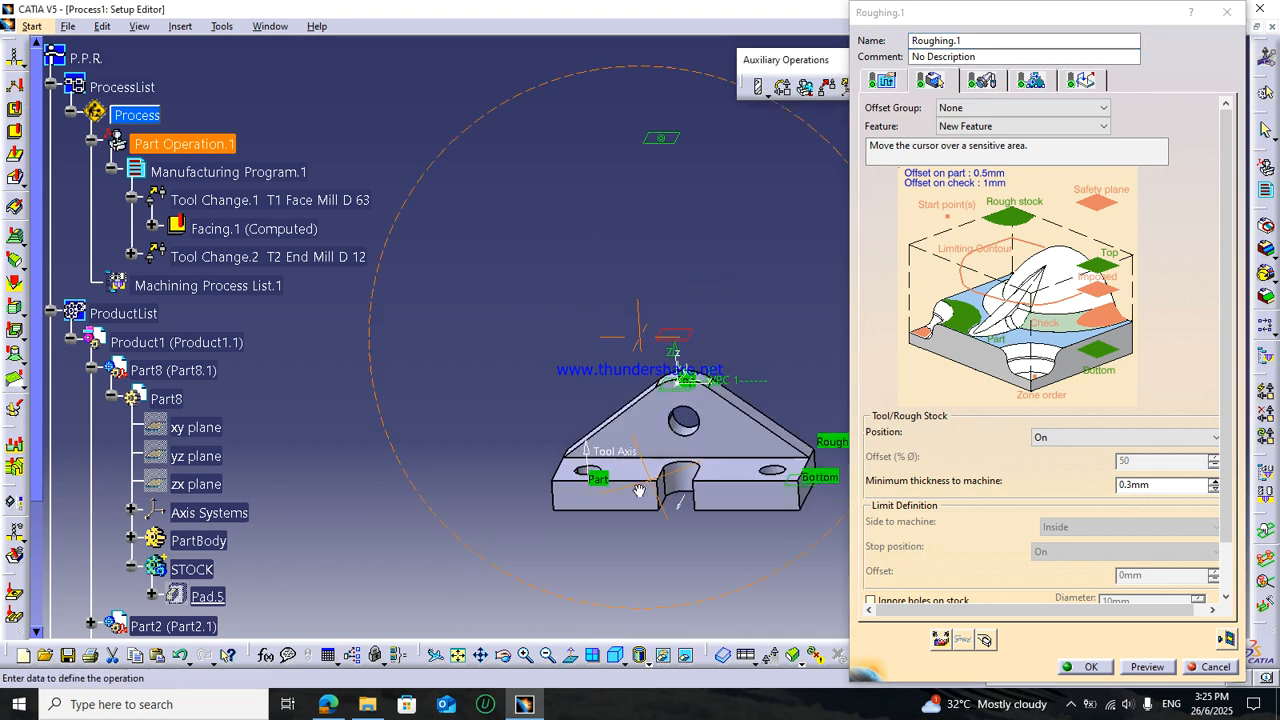
# - Turn off automatic feedrate and spindle speed computation for Roughing.1, replay the tool path, and confirm the operation
pyautogui.click(1032, 81)
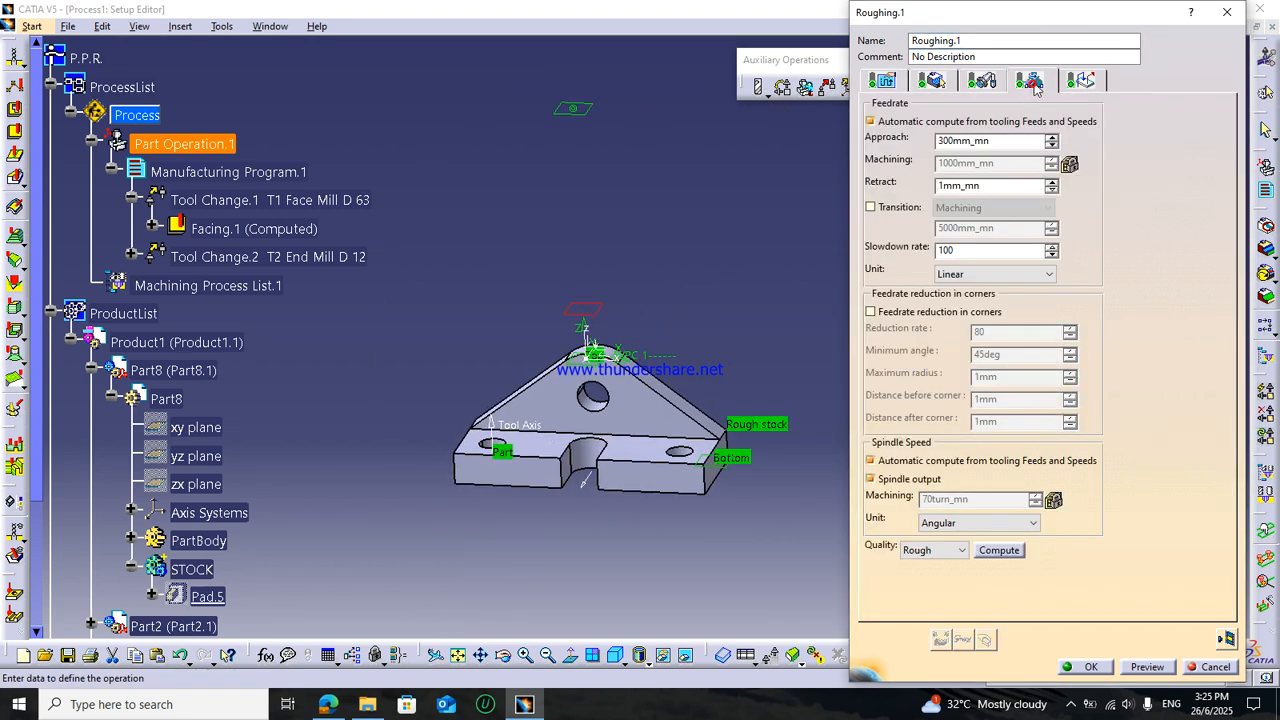
pyautogui.click(927, 122)
pyautogui.click(954, 461)
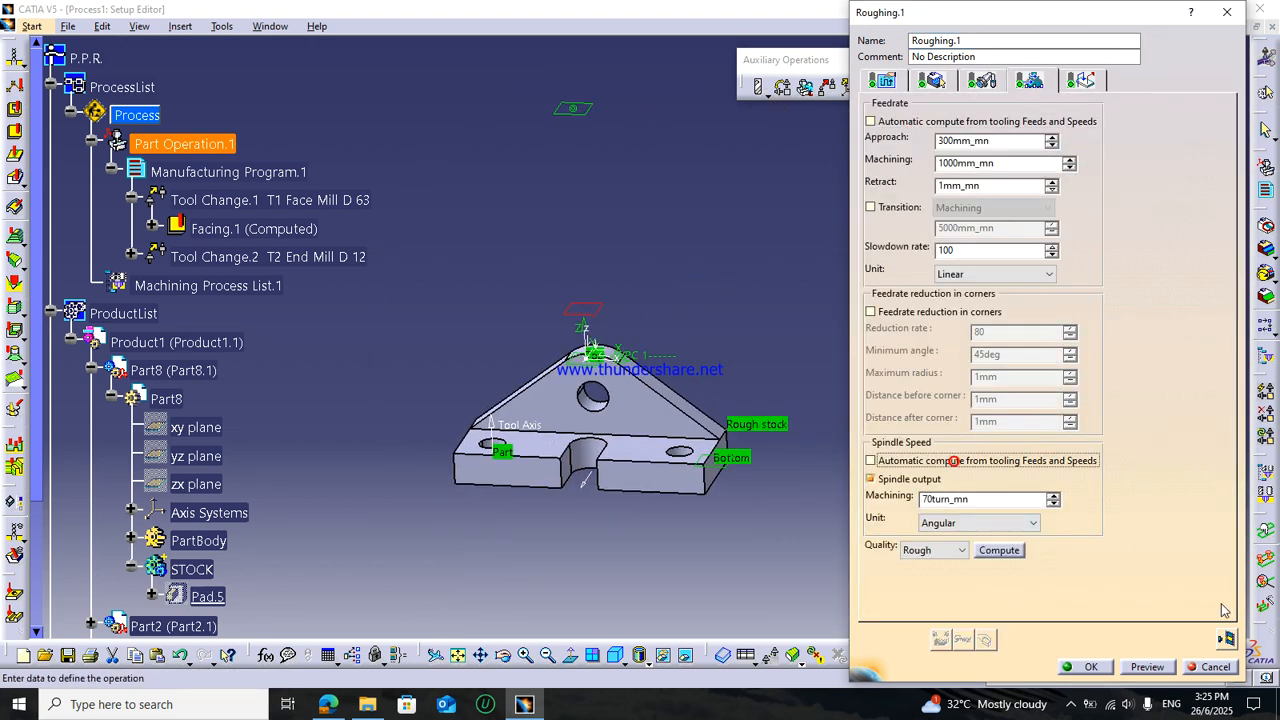
pyautogui.click(1224, 636)
pyautogui.moveTo(700, 440); pyautogui.dragTo(758, 472, button='middle')
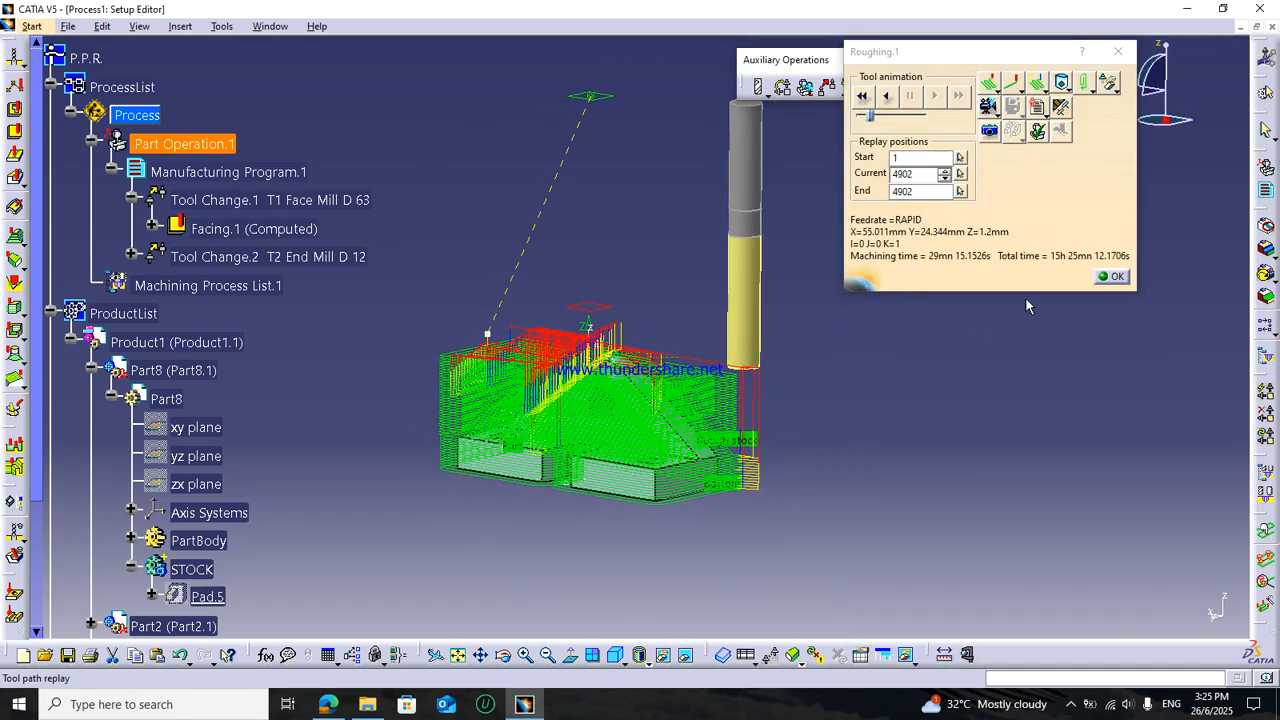
pyautogui.click(1113, 277)
pyautogui.click(1087, 667)
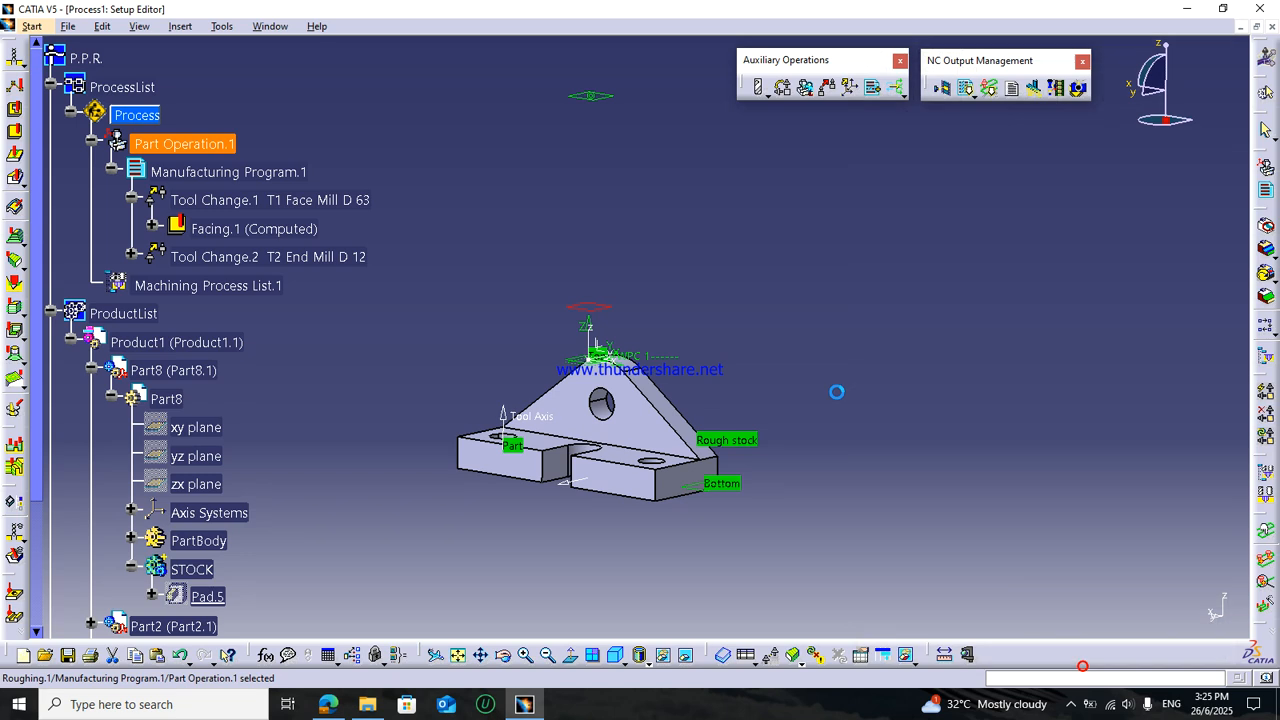
# - Insert a Profile Contouring operation after Roughing.1 and select the base's upper face as its bottom
pyautogui.moveTo(497, 252); pyautogui.dragTo(491, 277, button='middle')
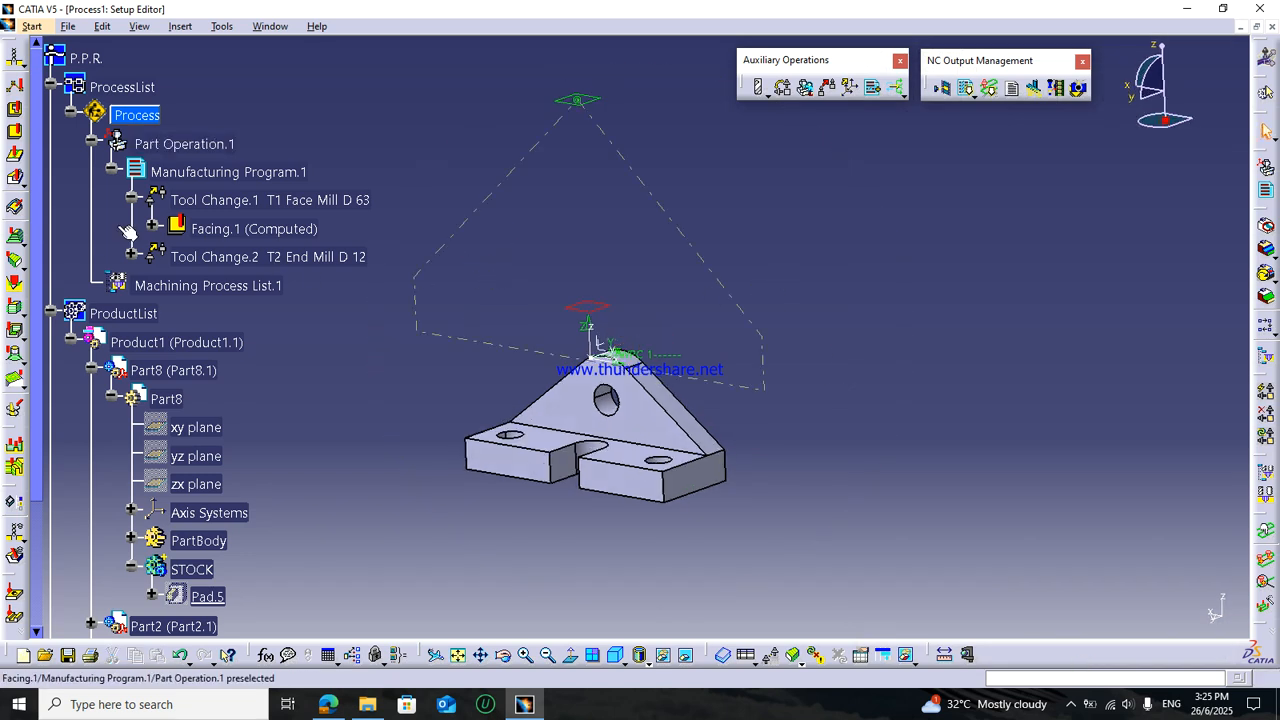
pyautogui.click(130, 256)
pyautogui.moveTo(403, 330); pyautogui.dragTo(717, 370, button='middle')
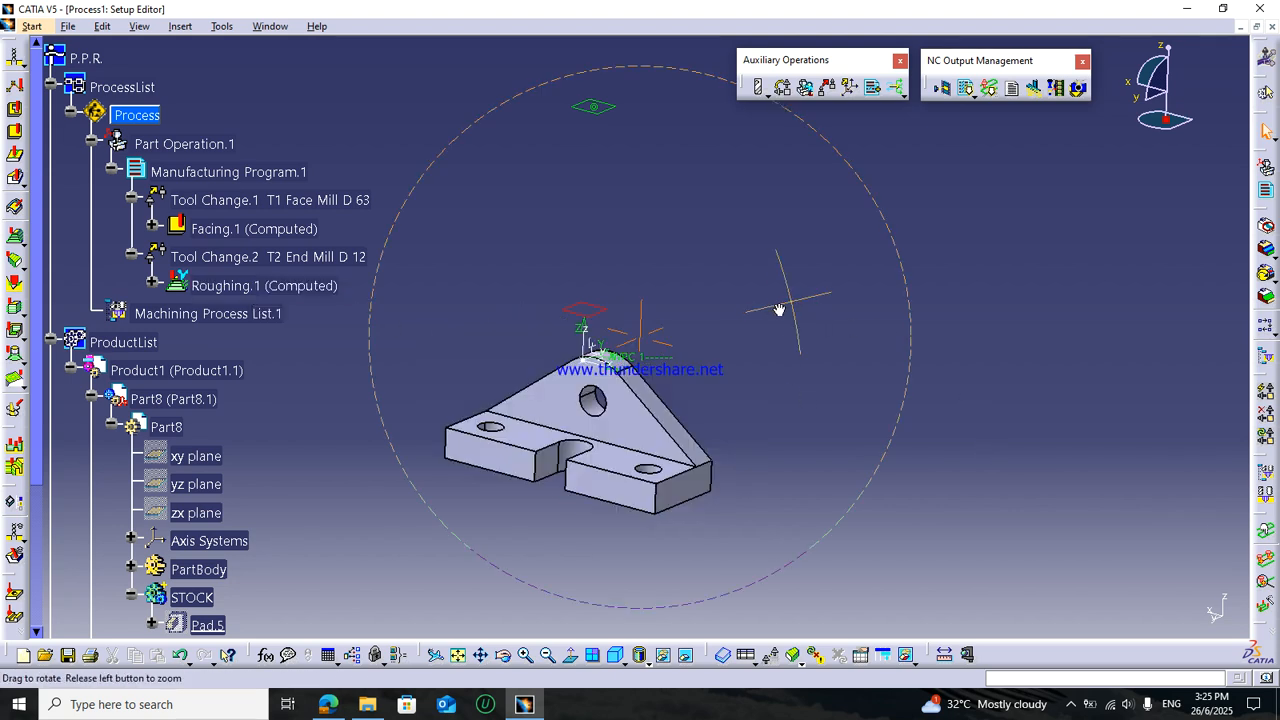
pyautogui.moveTo(787, 300); pyautogui.dragTo(743, 323, button='middle')
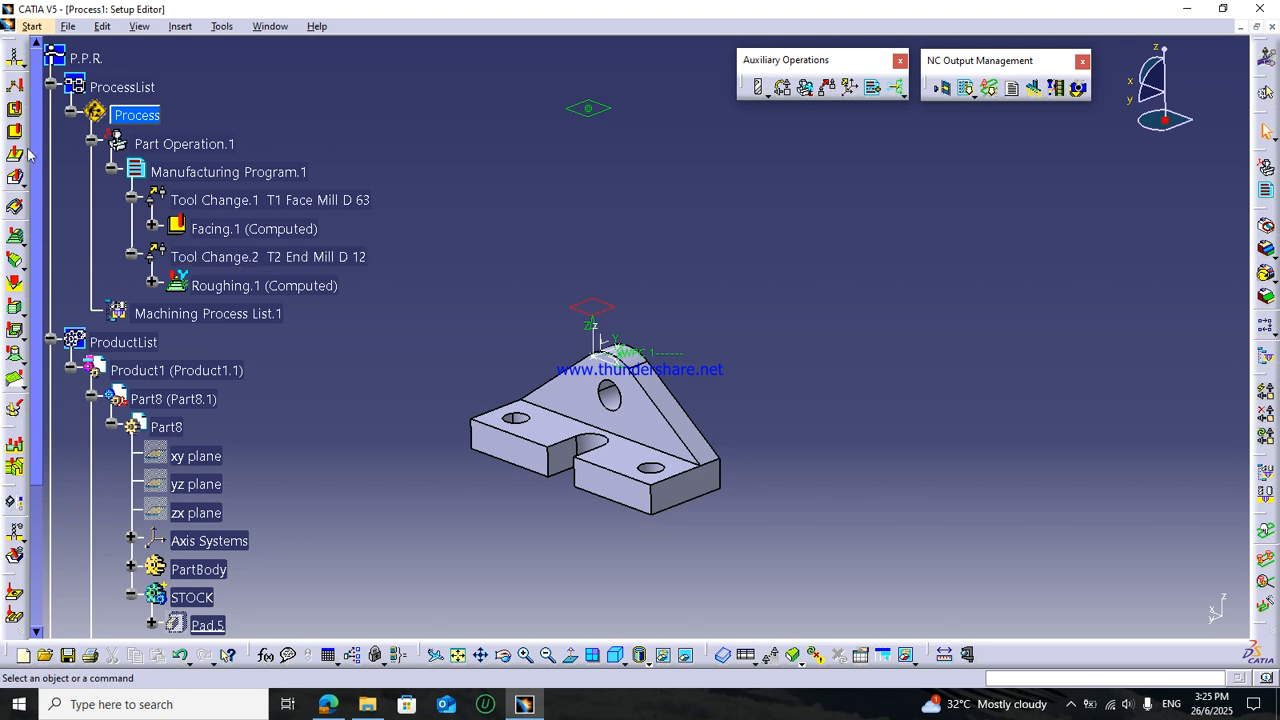
pyautogui.click(15, 181)
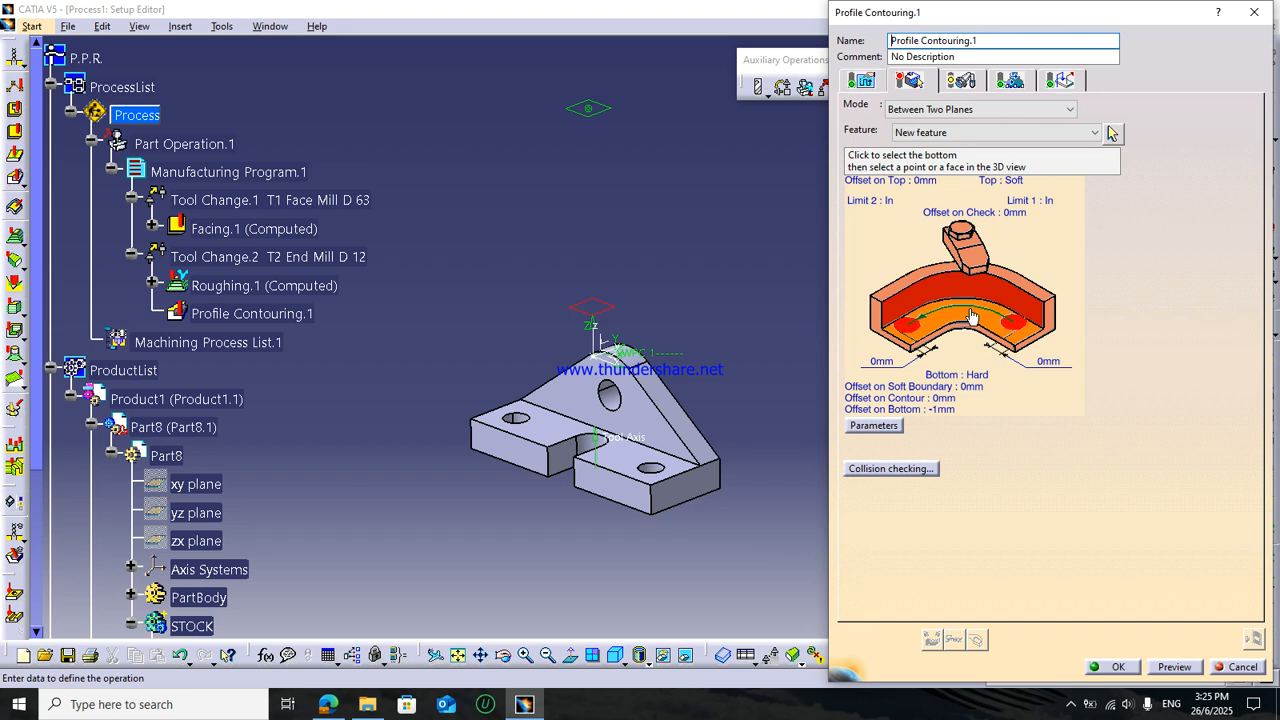
pyautogui.click(970, 316)
pyautogui.click(622, 457)
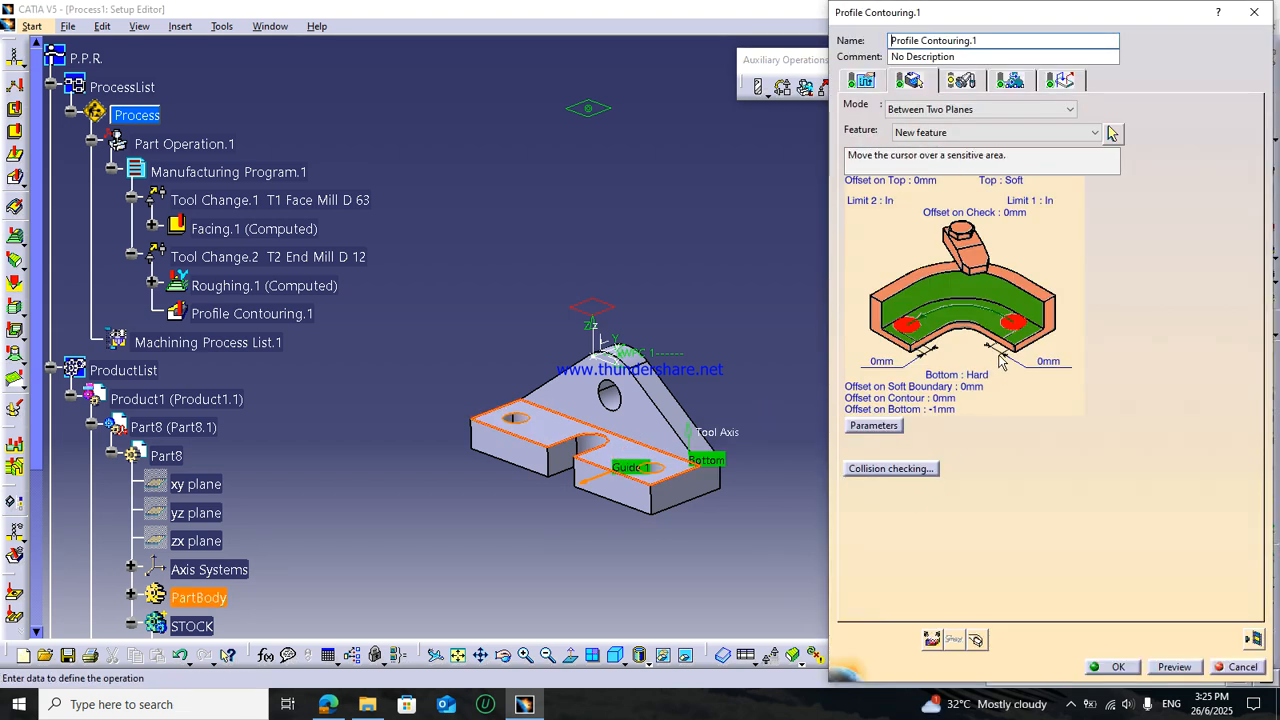
# - Remove the profile contouring's existing guide contours and select the edge where the base meets the upright rib as the guide
pyautogui.rightClick(986, 290)
pyautogui.click(1038, 362)
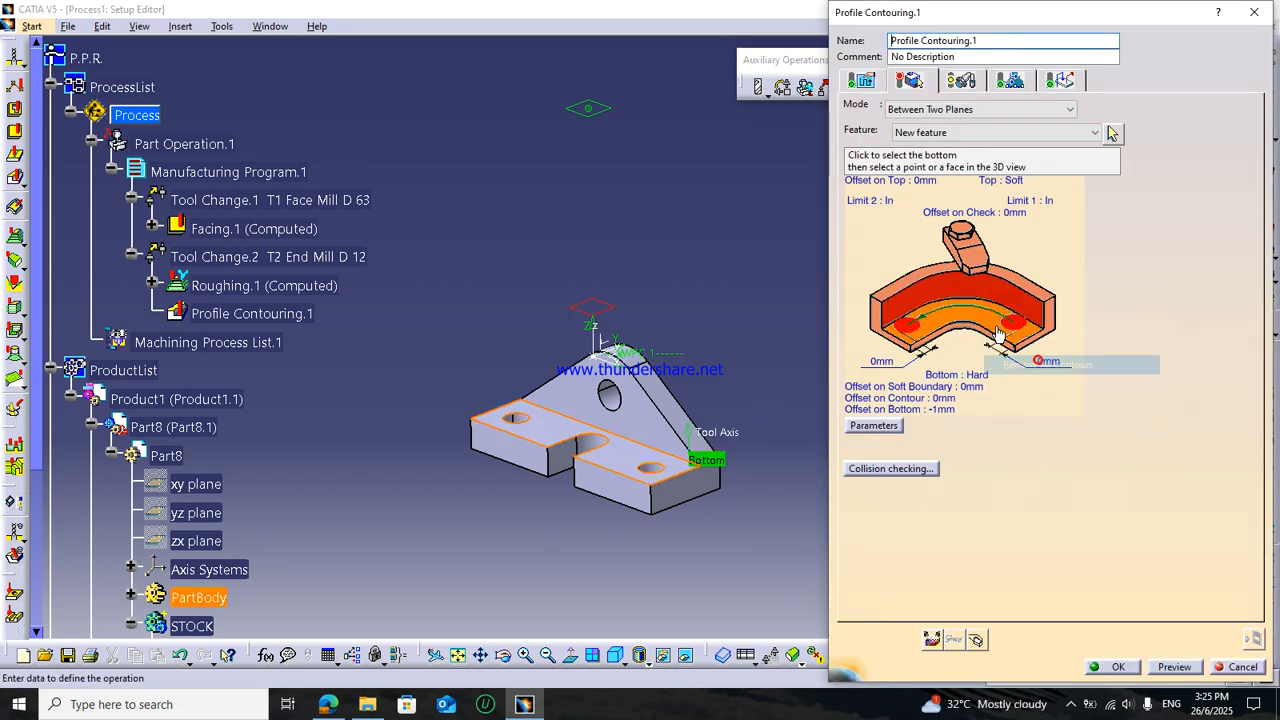
pyautogui.click(997, 333)
pyautogui.click(647, 442)
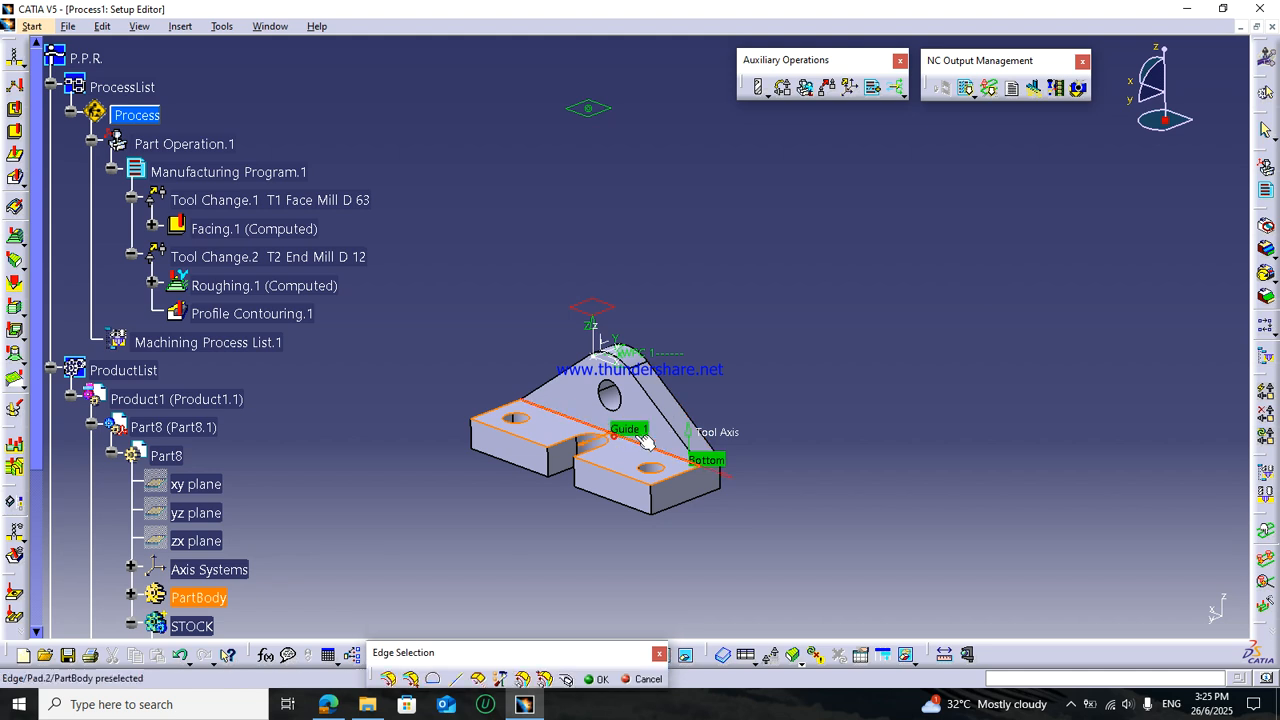
pyautogui.doubleClick(1066, 450)
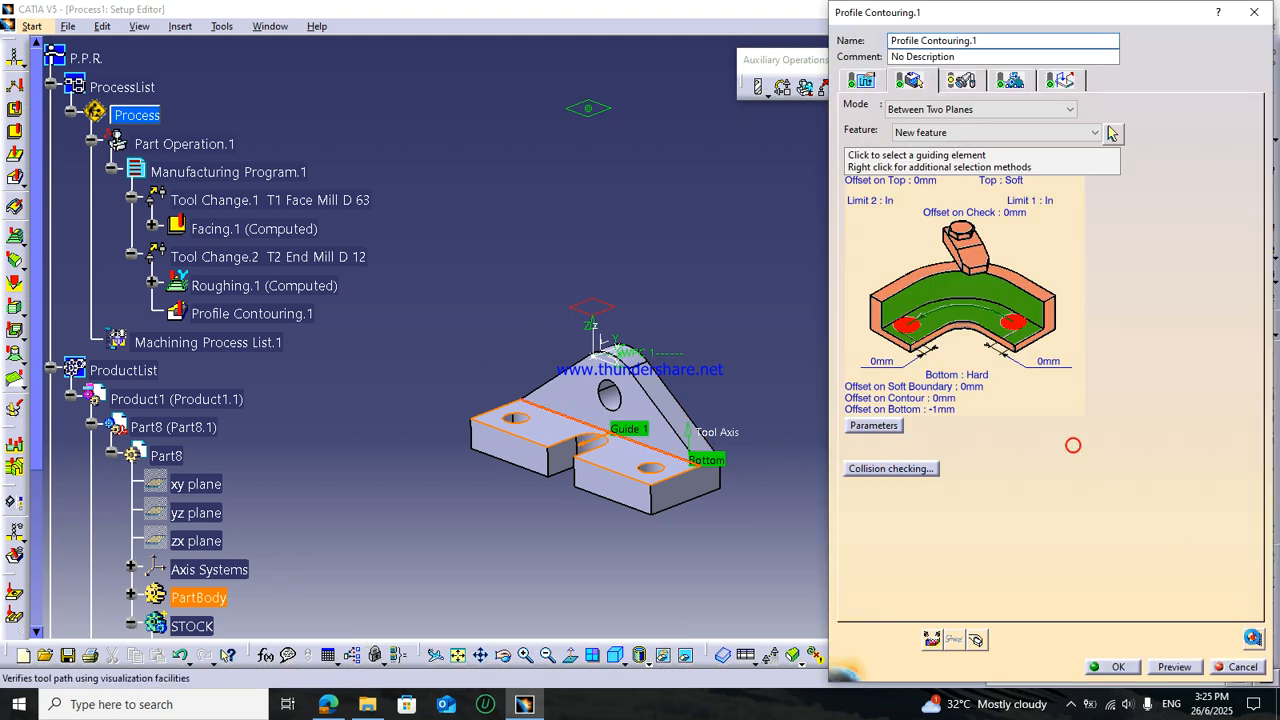
# - Compute and replay the profile contouring tool path along the selected guide edge
pyautogui.click(932, 639)
pyautogui.moveTo(675, 439); pyautogui.dragTo(722, 463, button='middle')
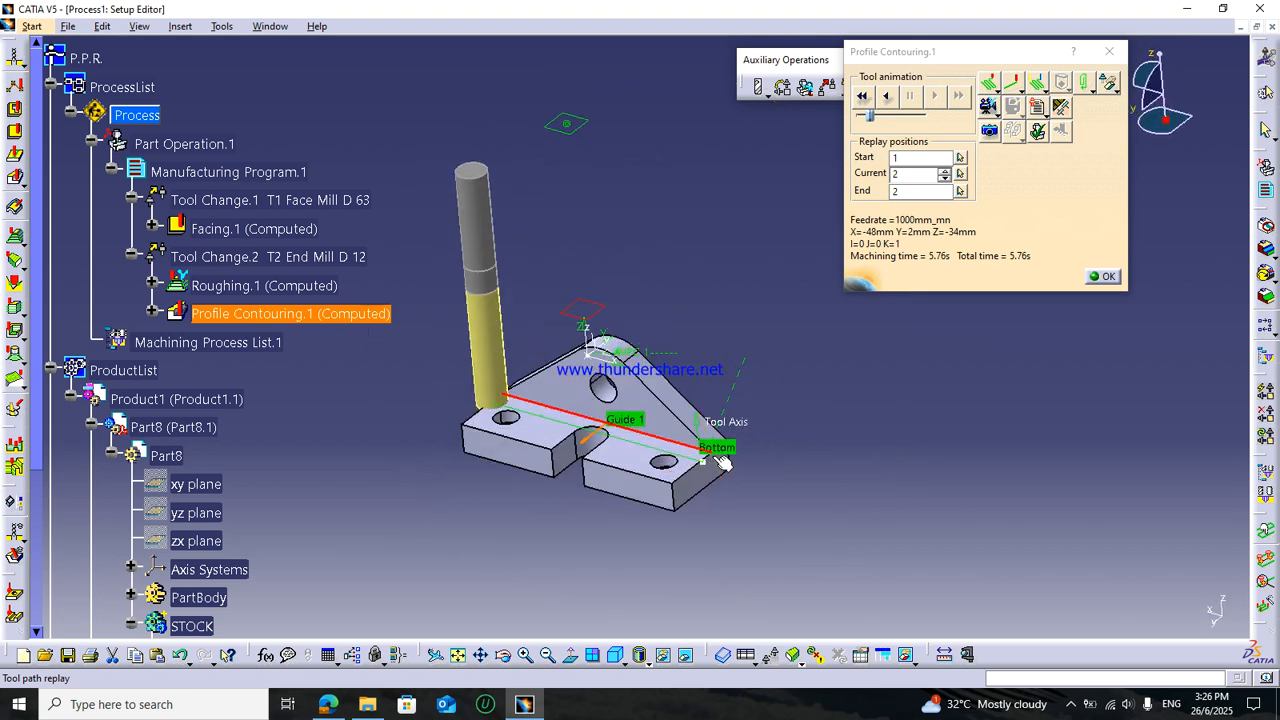
pyautogui.click(1108, 277)
# - Set Limit 1 and Limit 2 to Out and select the base face's two end edges as relimiting elements
pyautogui.rightClick(1036, 206)
pyautogui.click(1070, 244)
pyautogui.rightClick(875, 206)
pyautogui.click(909, 248)
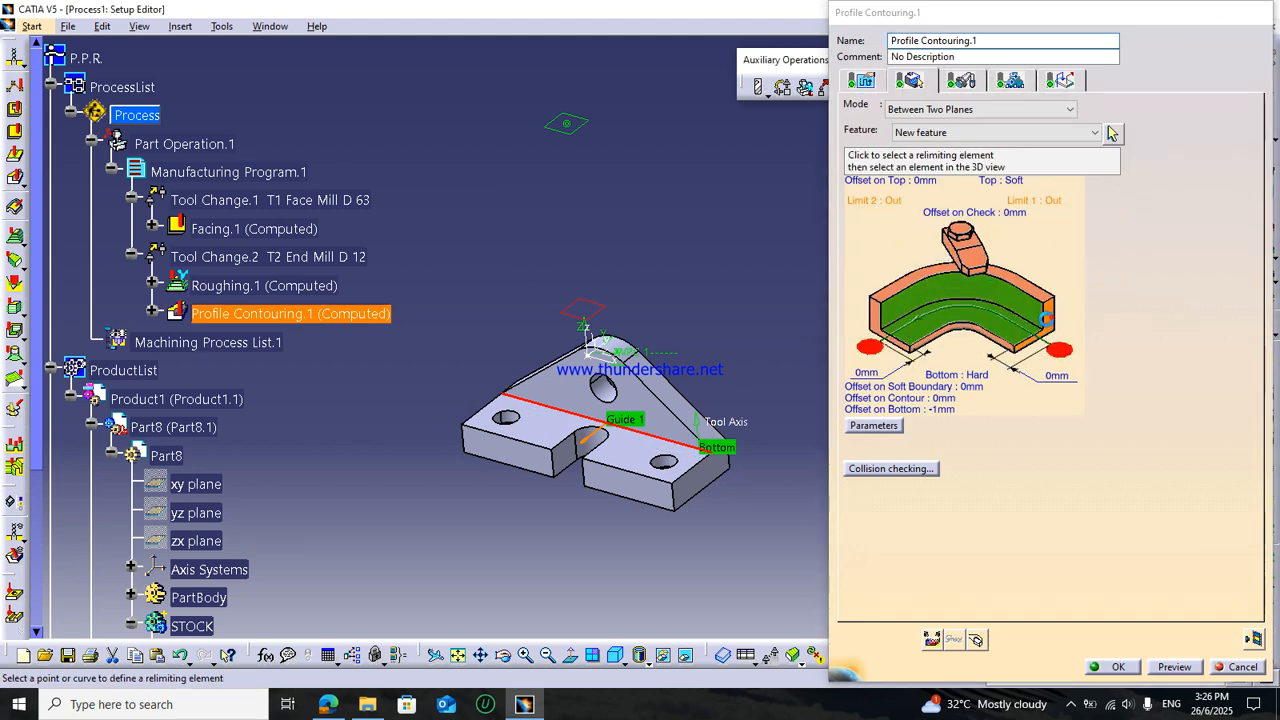
pyautogui.click(1112, 133)
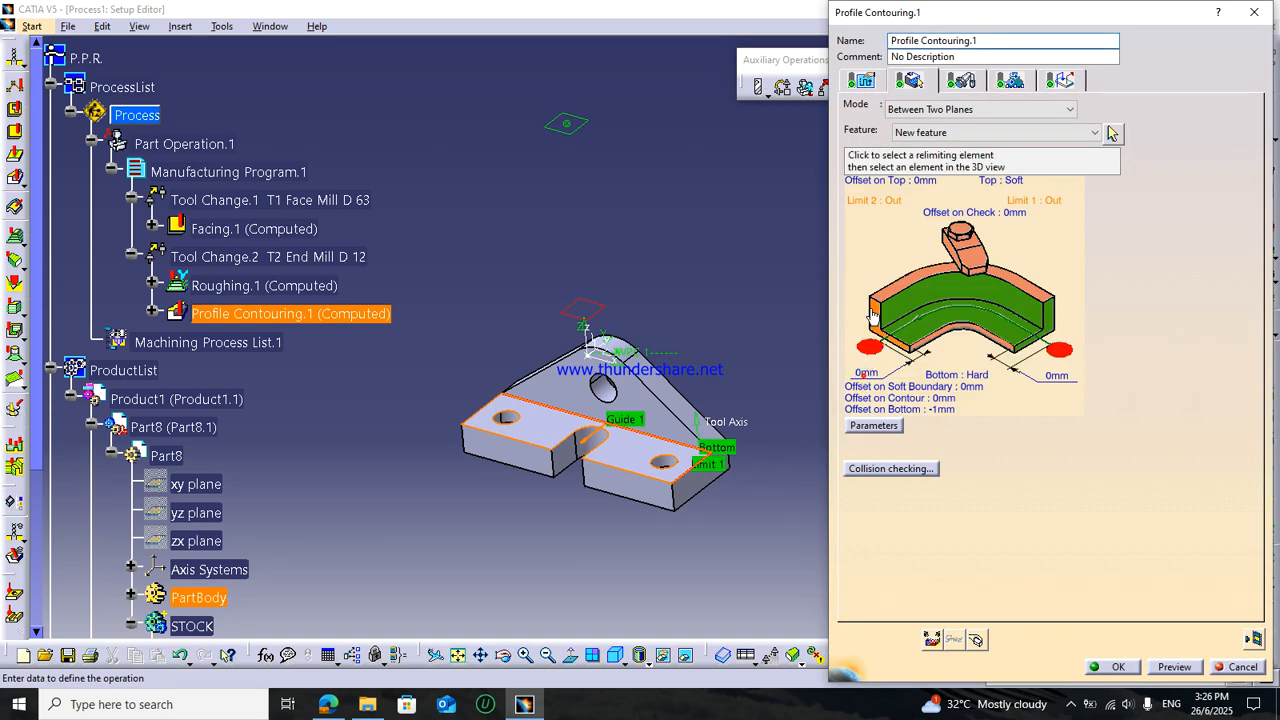
pyautogui.click(872, 311)
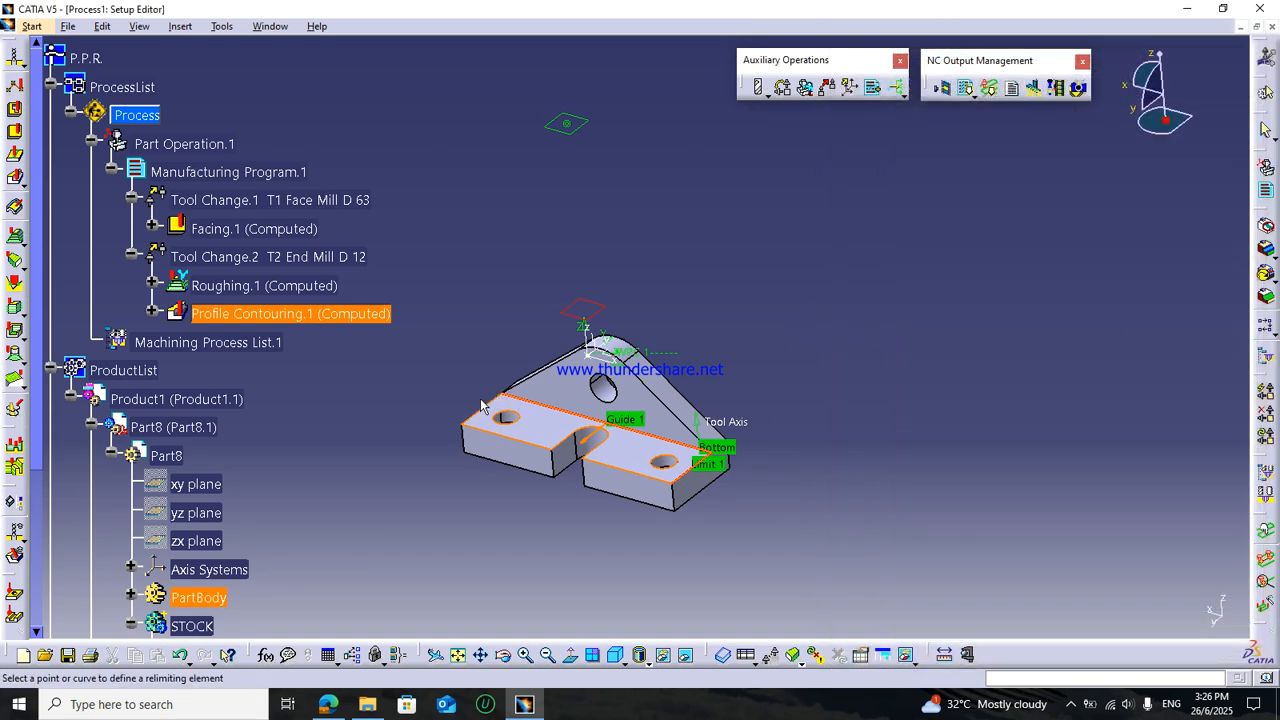
pyautogui.click(495, 412)
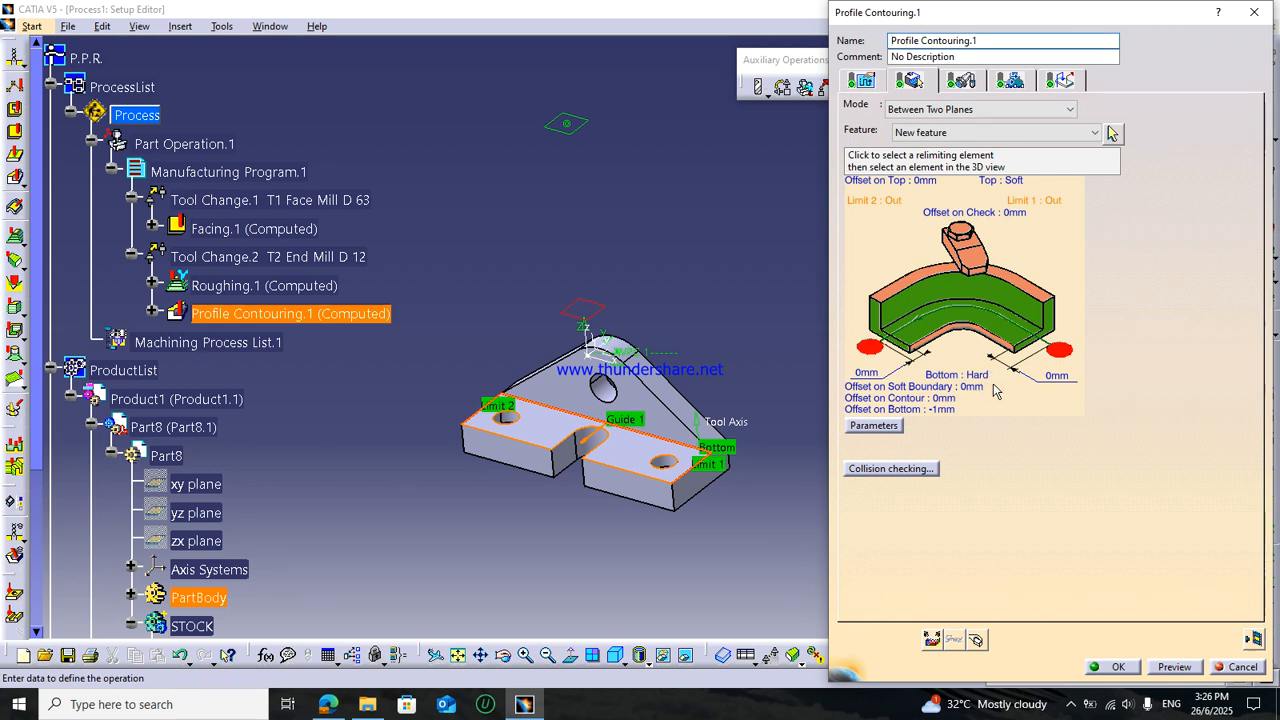
# - Set the profile contouring's offset on bottom to 0 mm and replay the recomputed tool path
pyautogui.doubleClick(933, 405)
pyautogui.write('0')
pyautogui.press('Return')
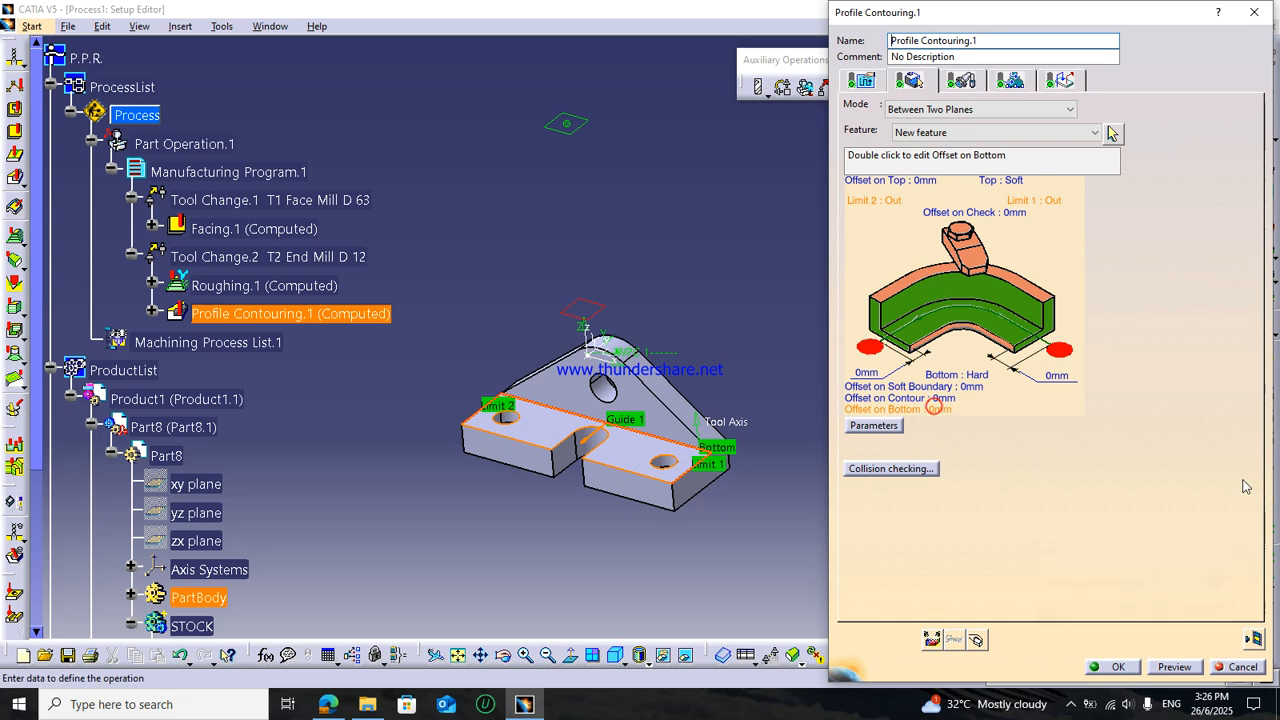
pyautogui.click(1254, 638)
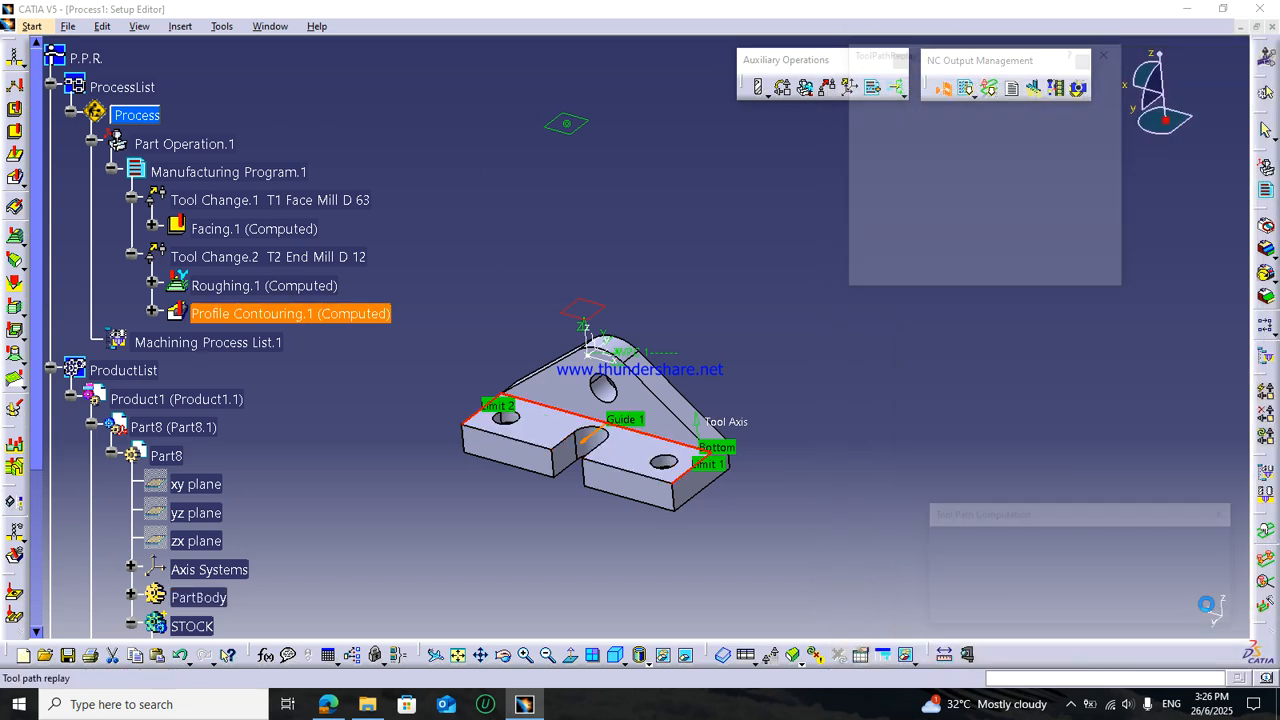
pyautogui.moveTo(638, 413); pyautogui.dragTo(645, 374, button='middle')
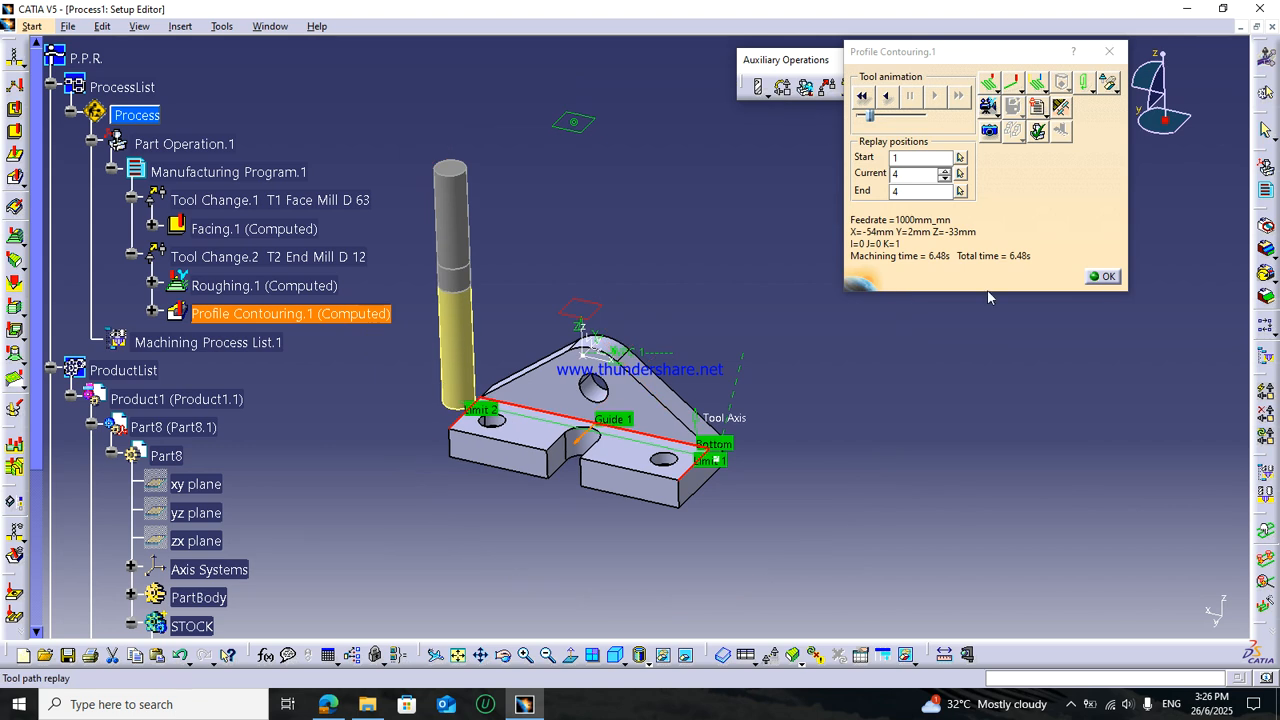
pyautogui.click(1103, 277)
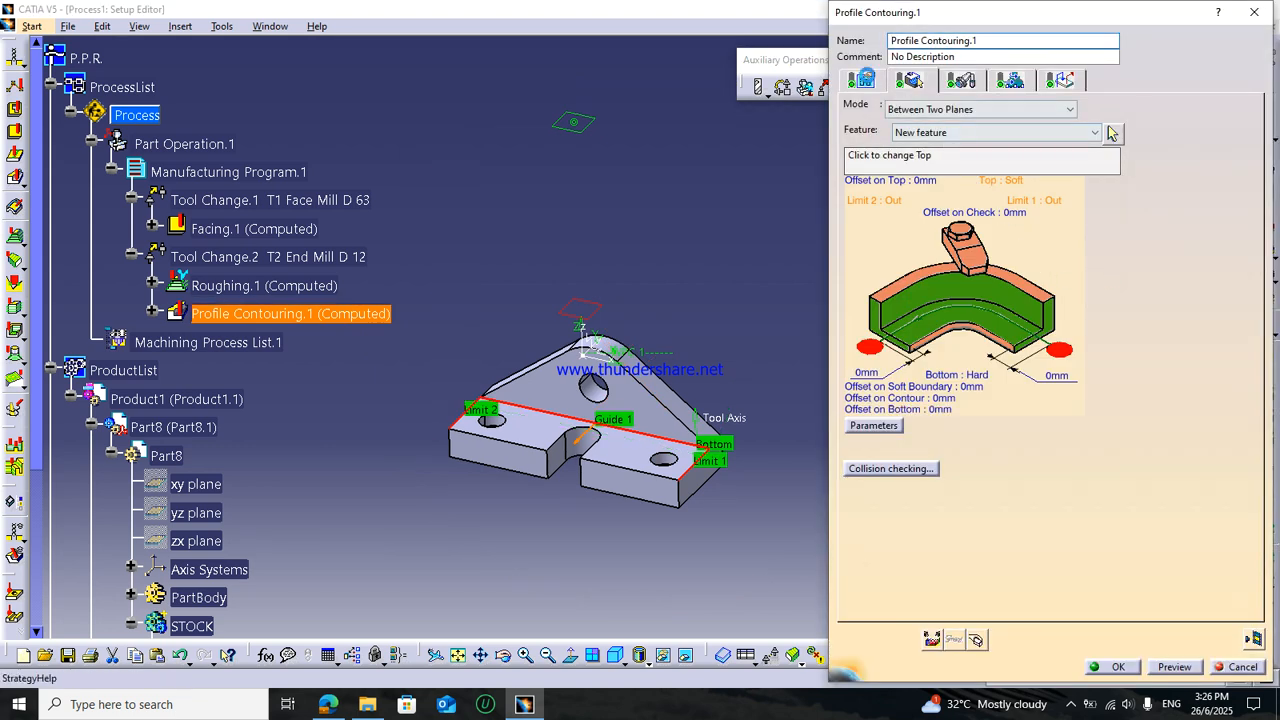
# - Set the profile contouring's tool path style to One-Way with 3 radial paths 10 mm apart, and replay the recomputed path
pyautogui.click(860, 80)
pyautogui.click(1190, 312)
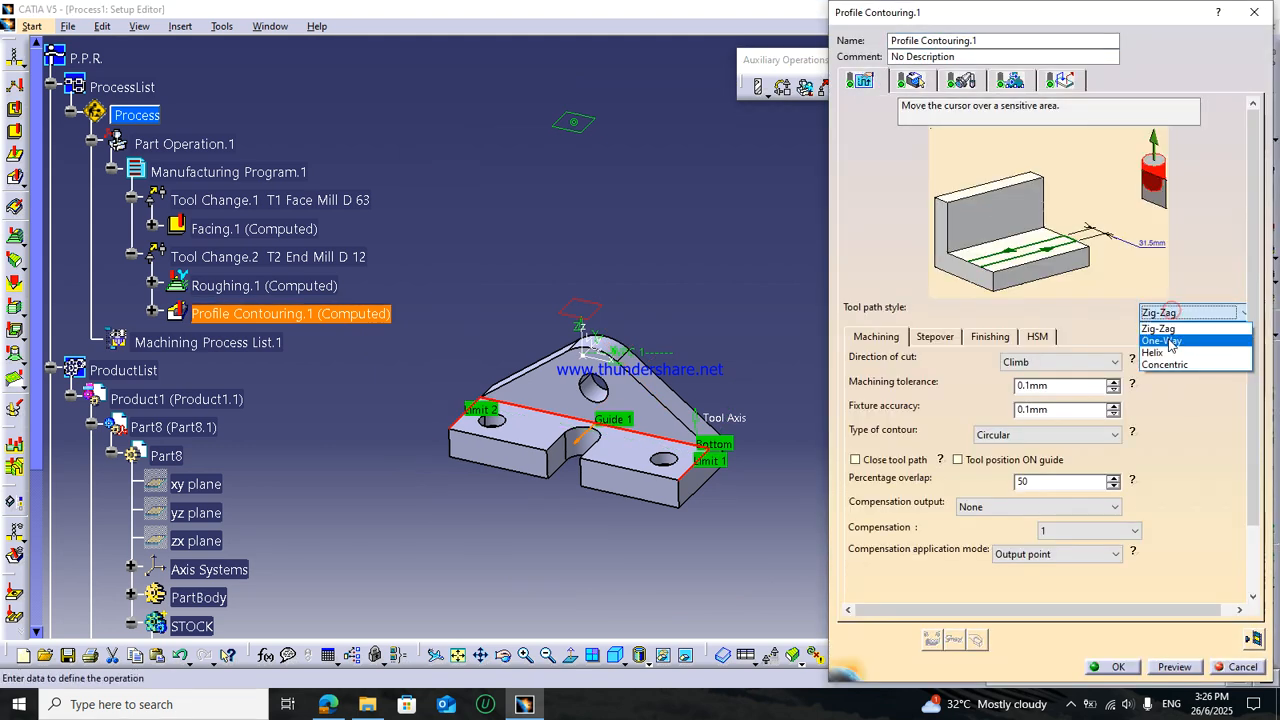
pyautogui.click(1168, 338)
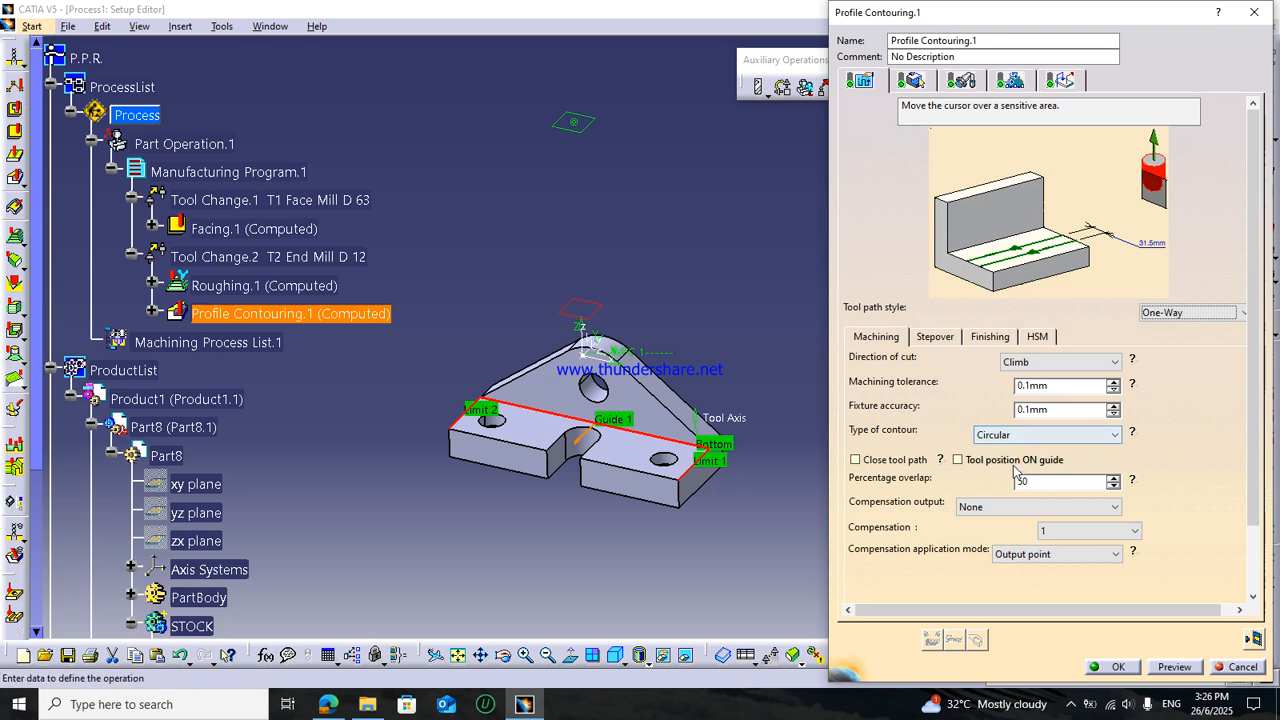
pyautogui.click(936, 336)
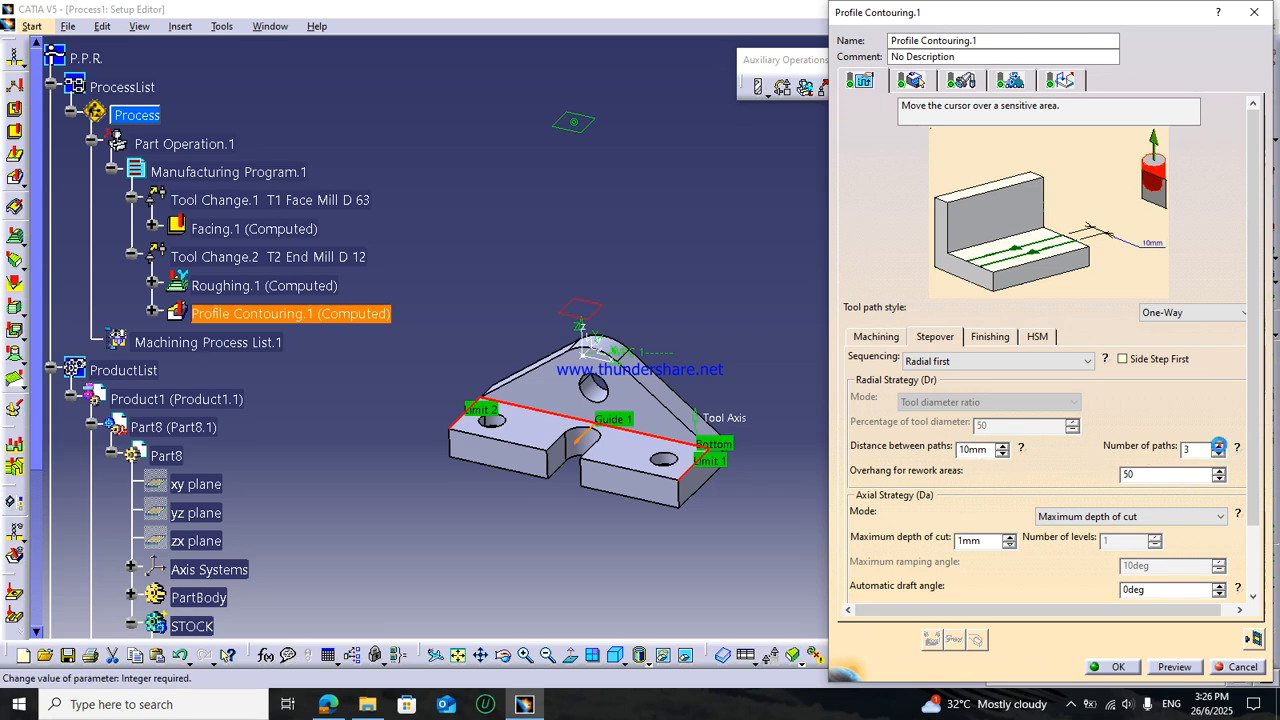
pyautogui.click(1252, 636)
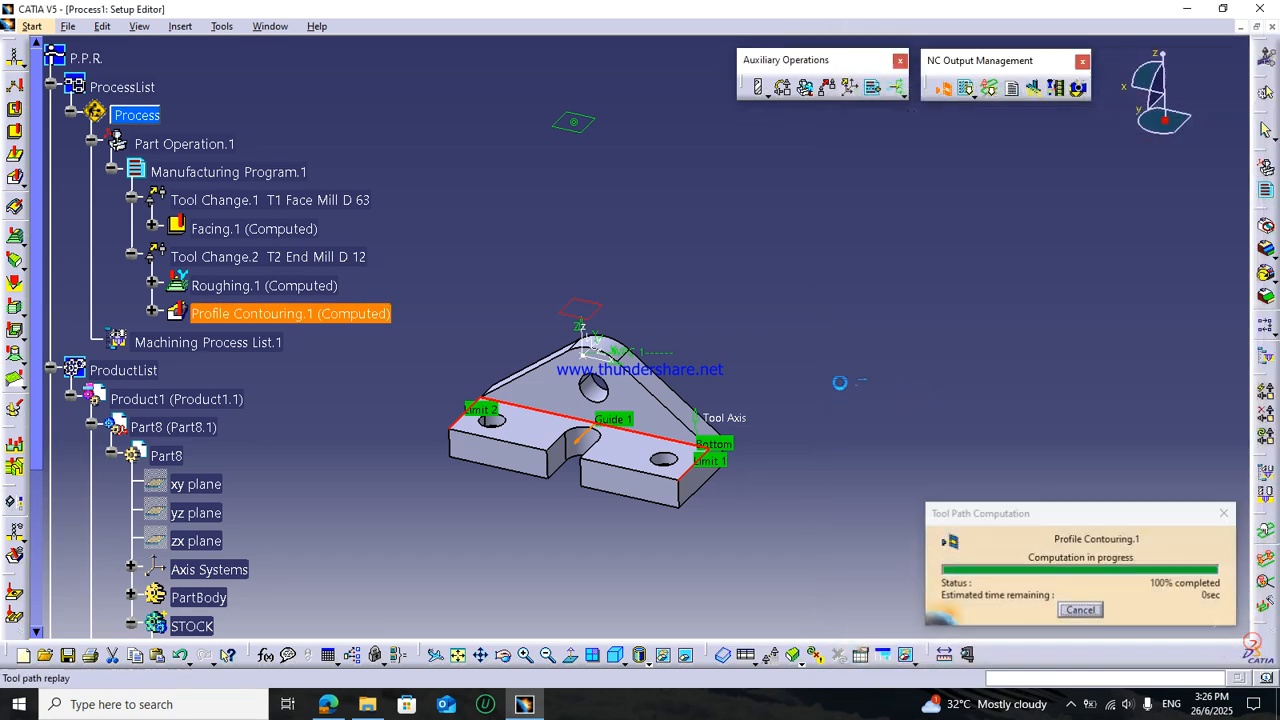
pyautogui.moveTo(748, 407); pyautogui.dragTo(712, 397, button='middle')
pyautogui.scroll(1, 762, 400)
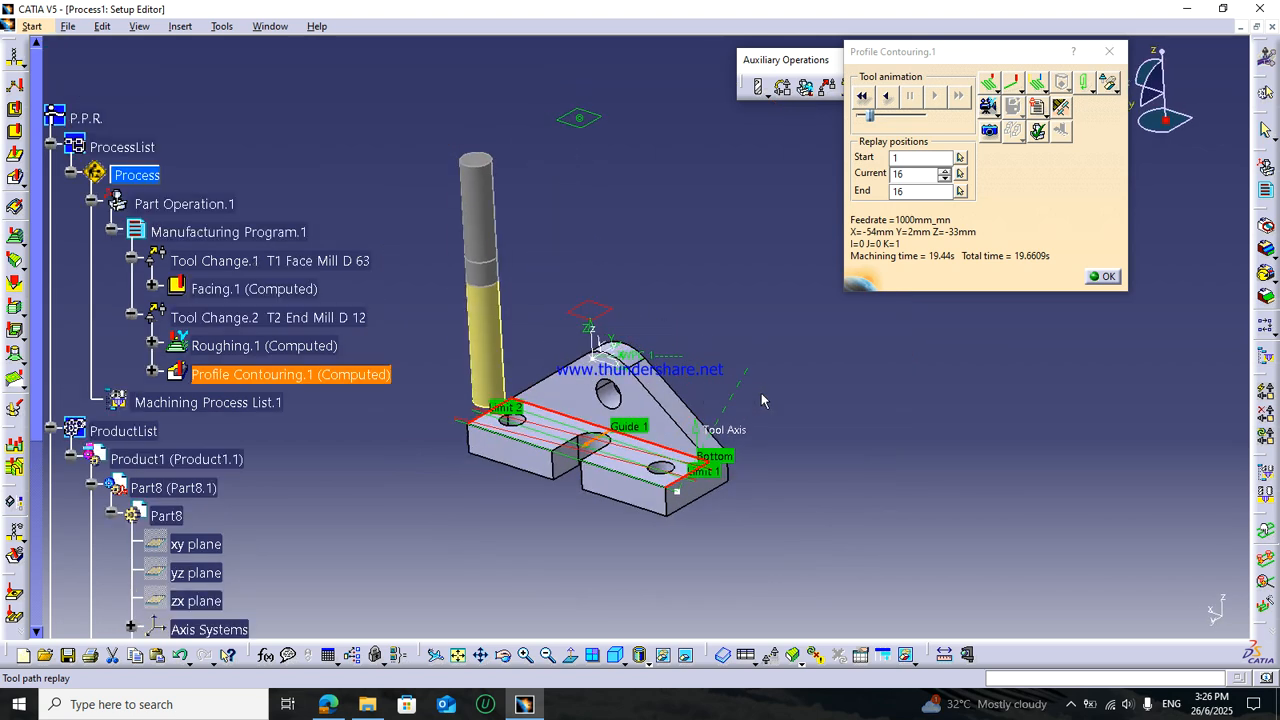
pyautogui.click(1103, 278)
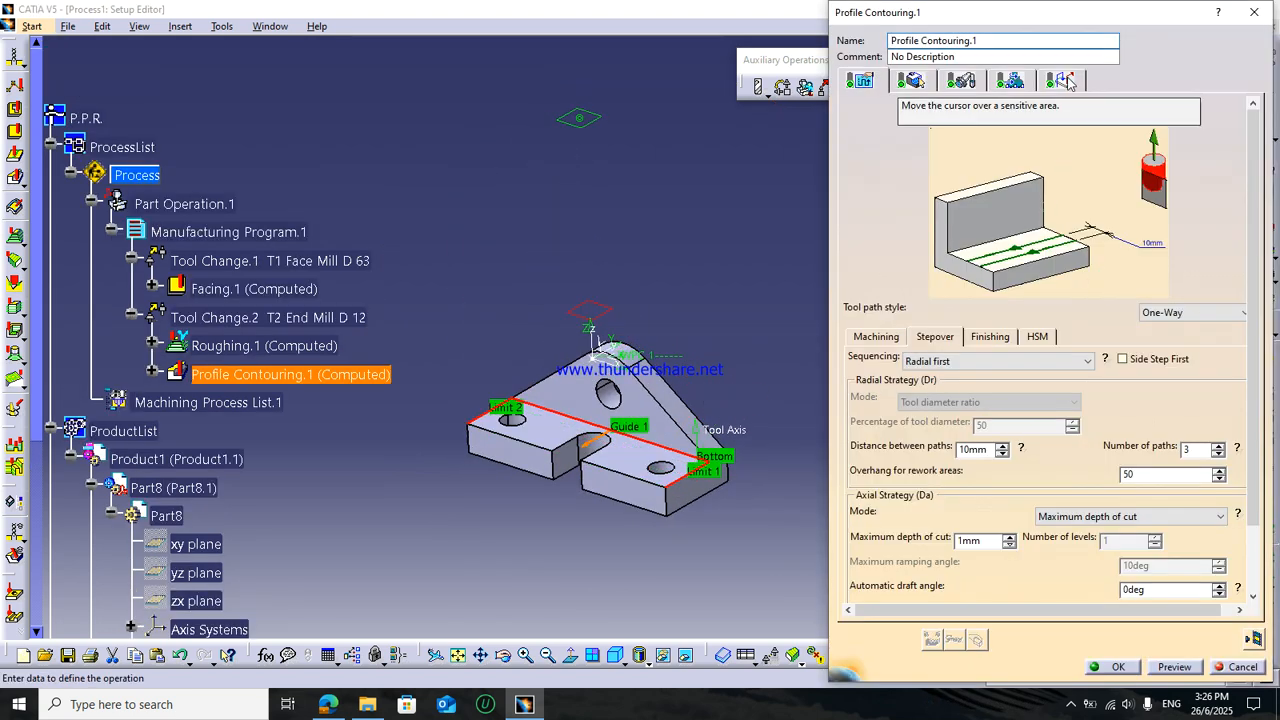
# - Activate the Approach and Retract macros and build the retract from an axial motion to a plane plus a motion to a point
pyautogui.click(986, 334)
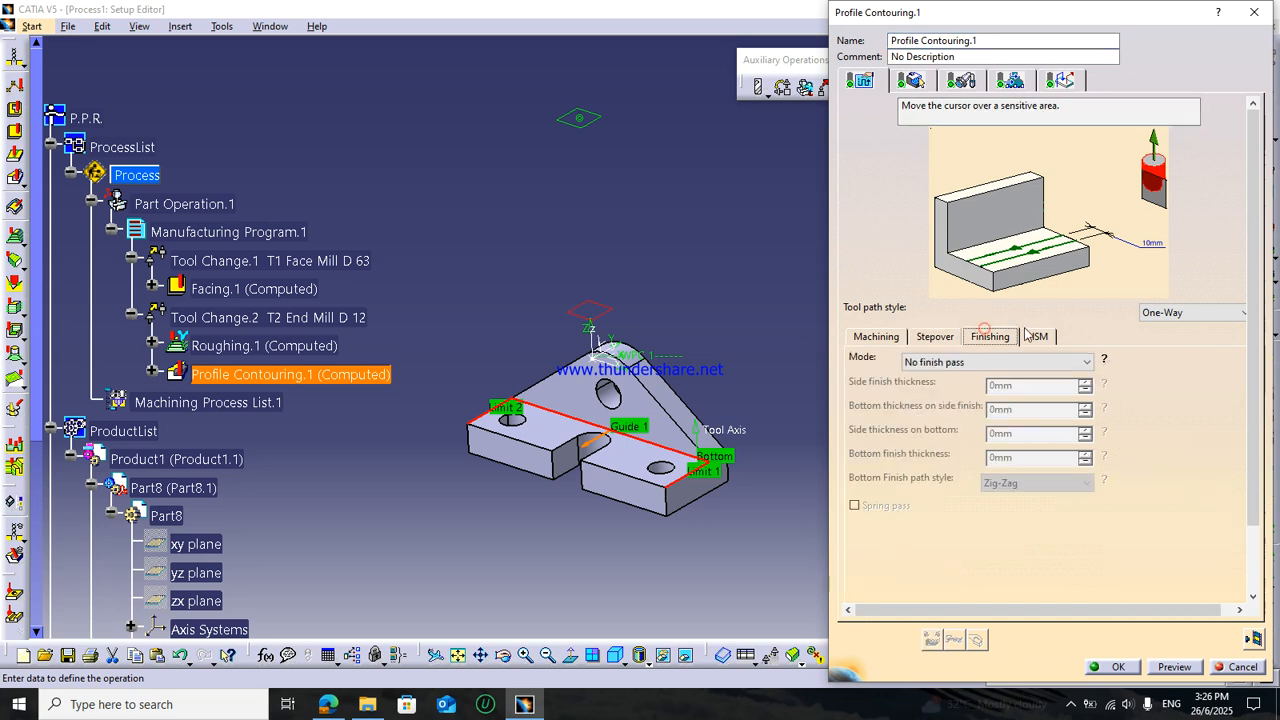
pyautogui.click(1062, 81)
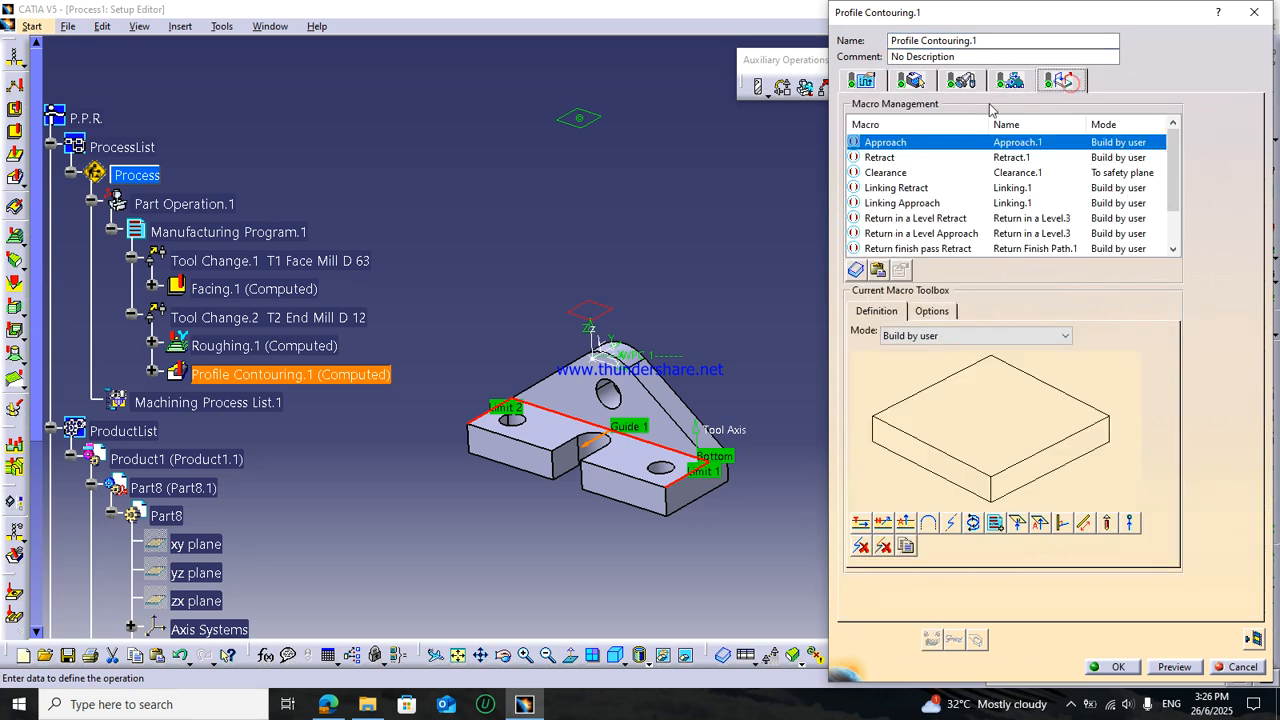
pyautogui.rightClick(918, 142)
pyautogui.click(936, 150)
pyautogui.rightClick(873, 157)
pyautogui.click(912, 163)
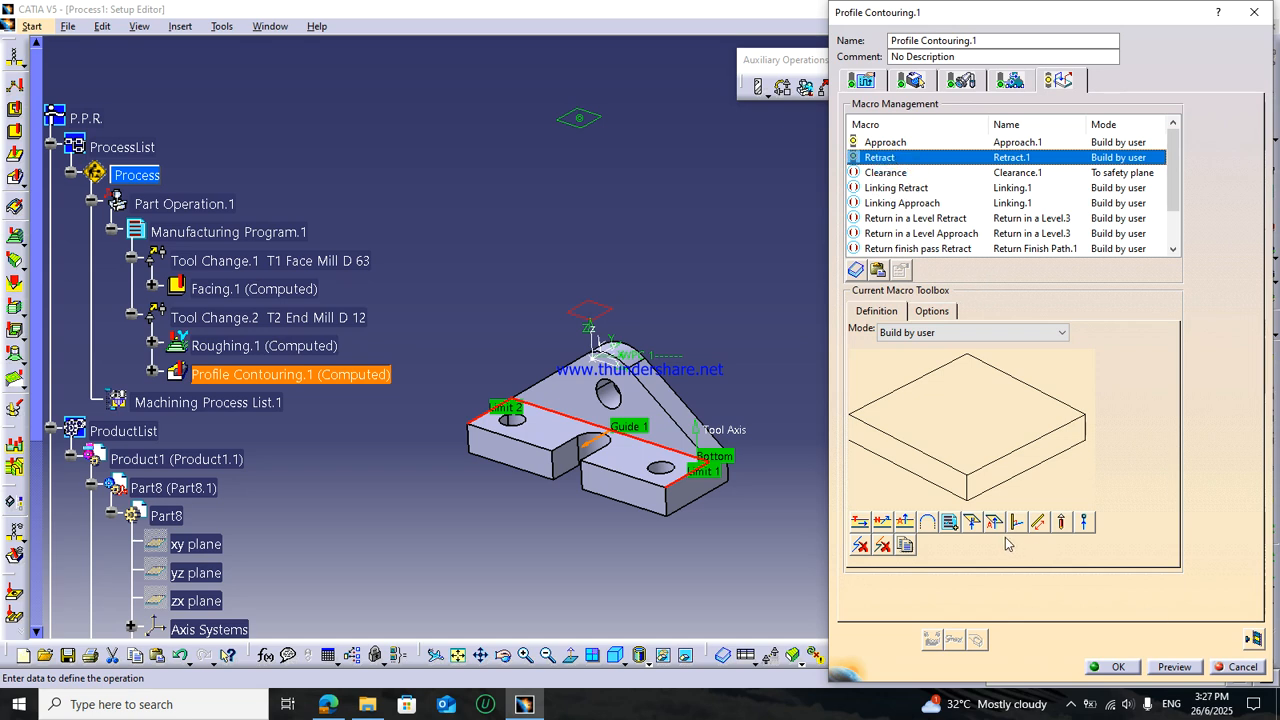
pyautogui.click(1084, 522)
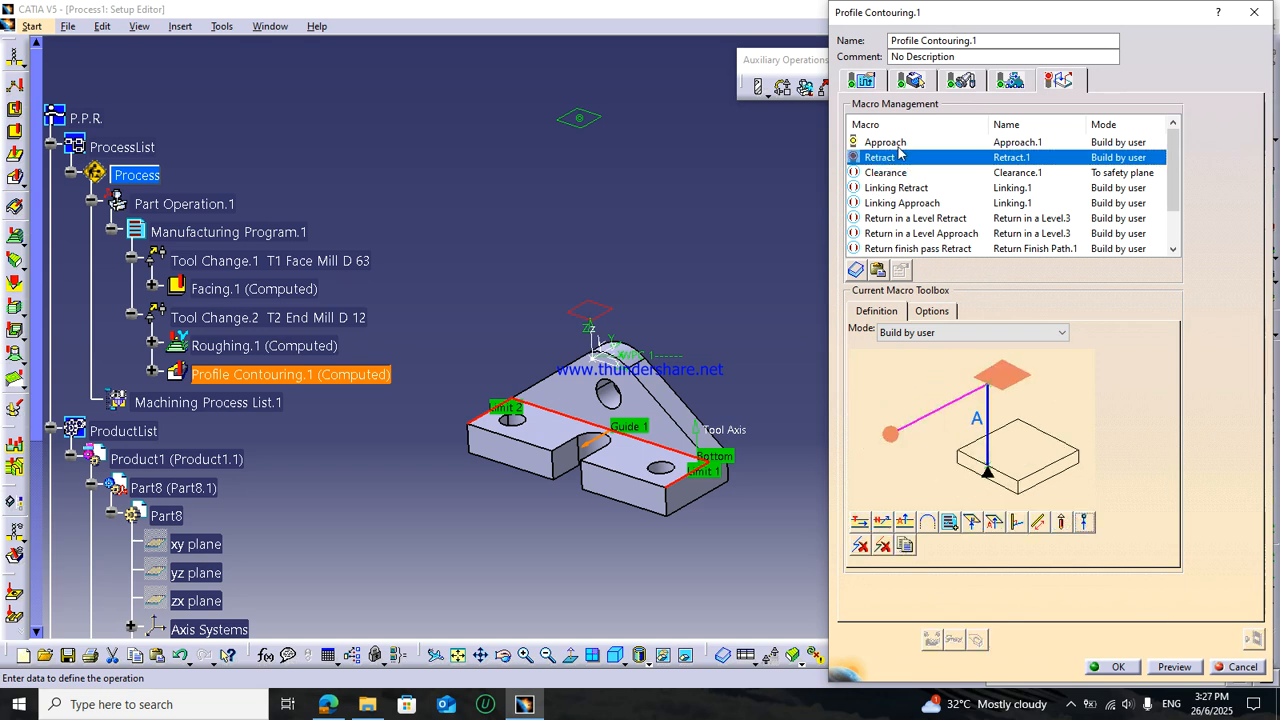
# - Build the approach from a point motion and an axial plane motion, using the point above the part and the safety plane
pyautogui.click(897, 142)
pyautogui.click(1040, 523)
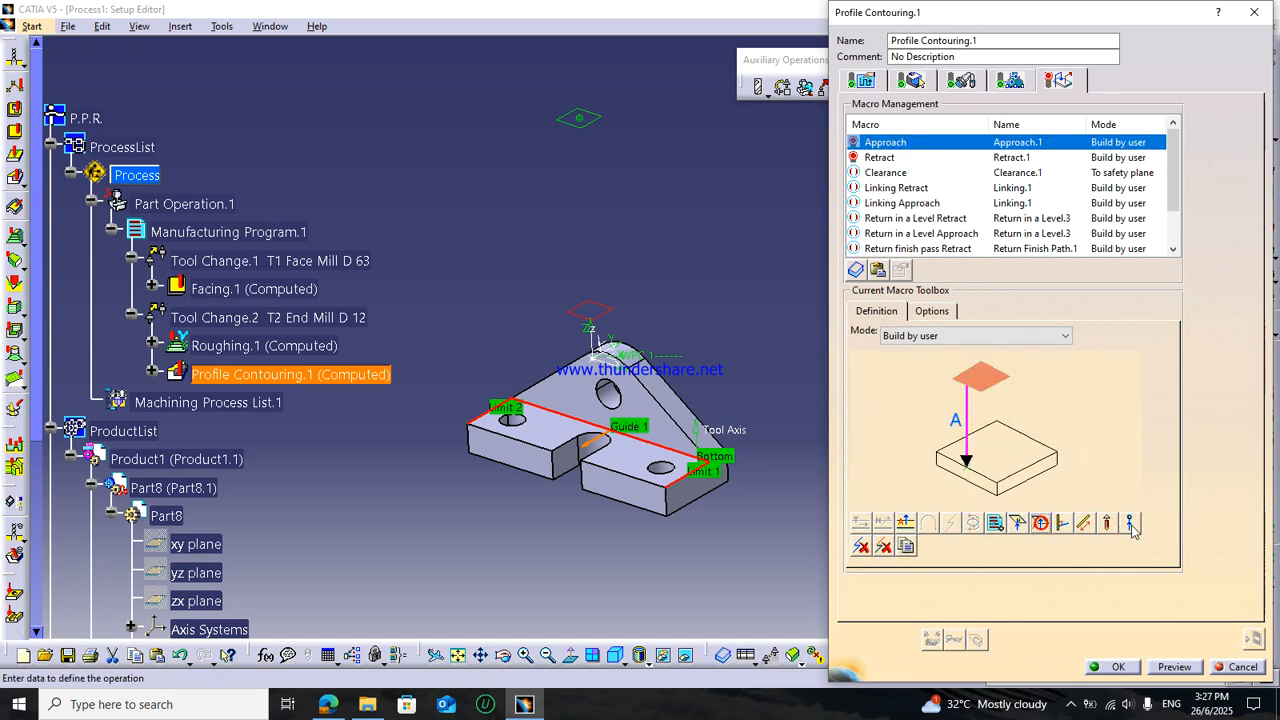
pyautogui.click(916, 437)
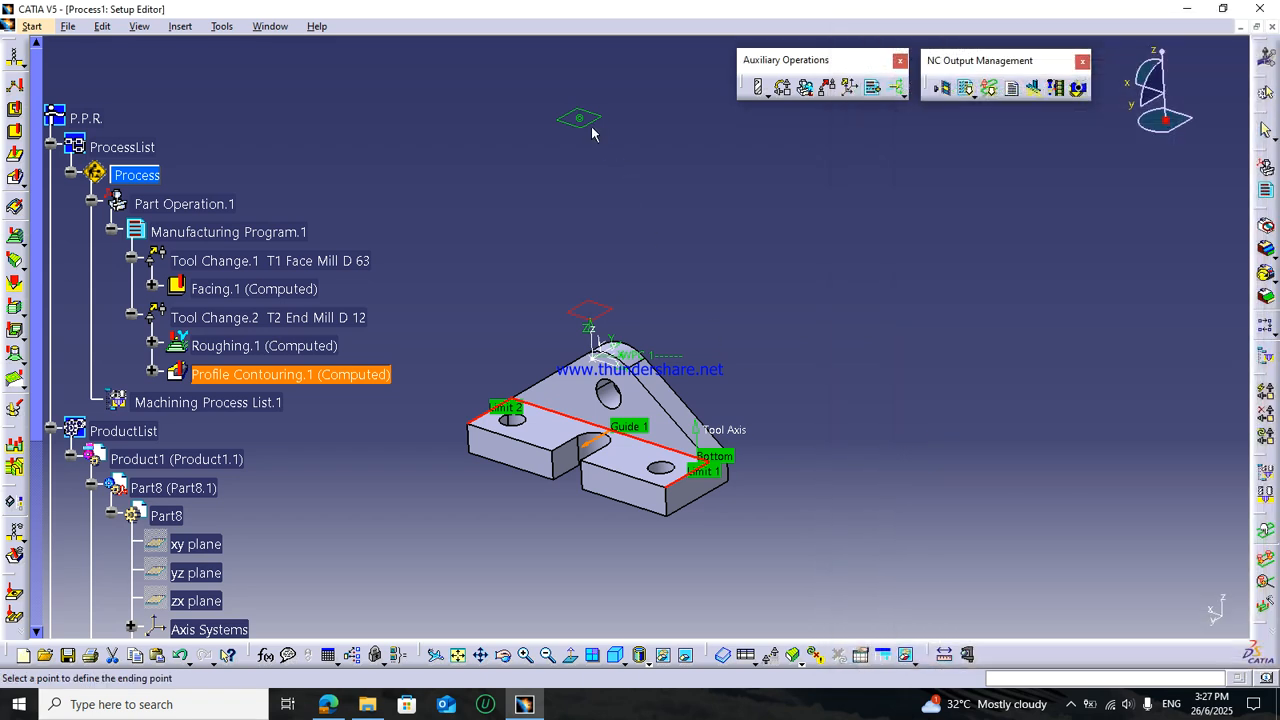
pyautogui.click(577, 117)
pyautogui.click(1041, 377)
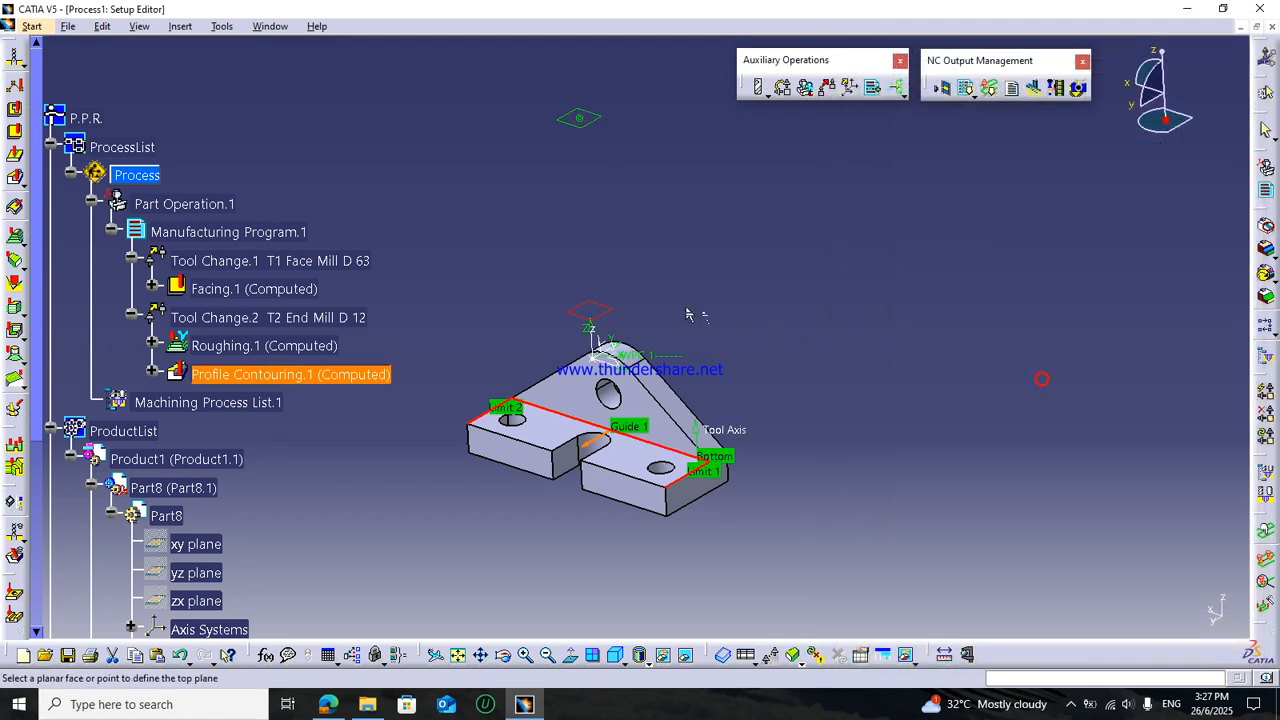
pyautogui.click(620, 316)
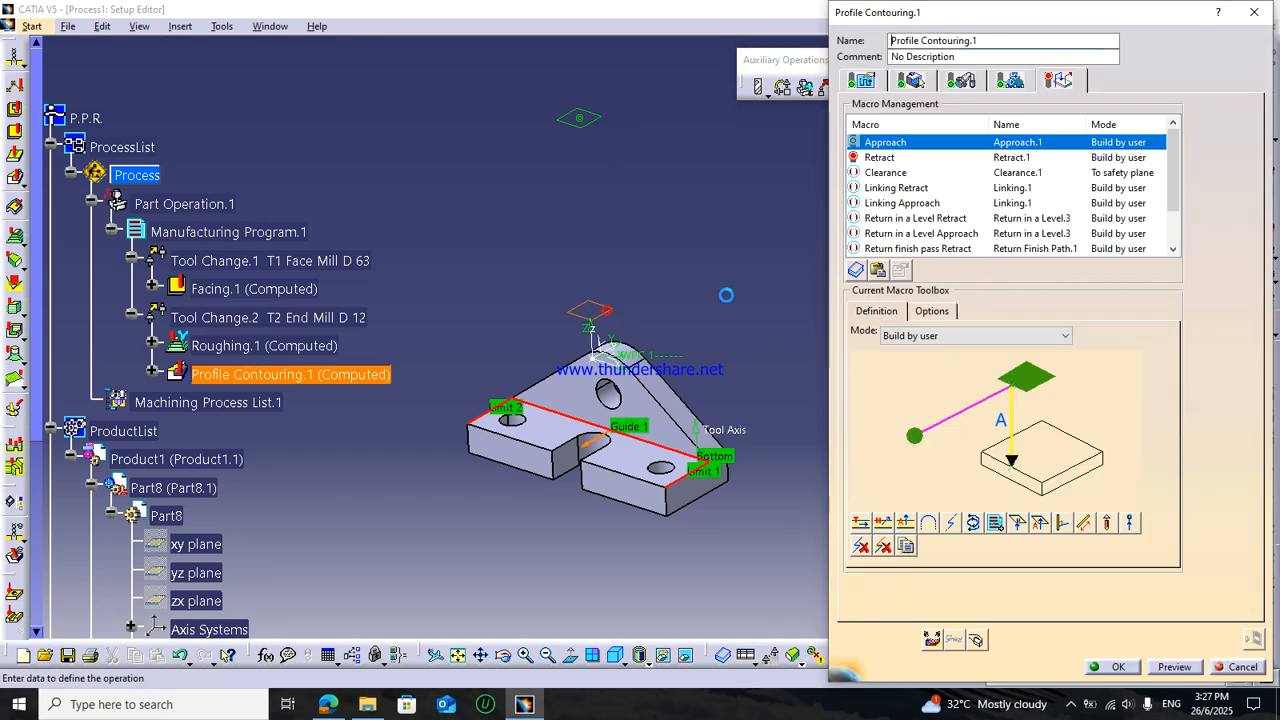
# - Assign the point above the part as the retract's ending point and the safety plane as its top plane
pyautogui.click(880, 158)
pyautogui.click(889, 436)
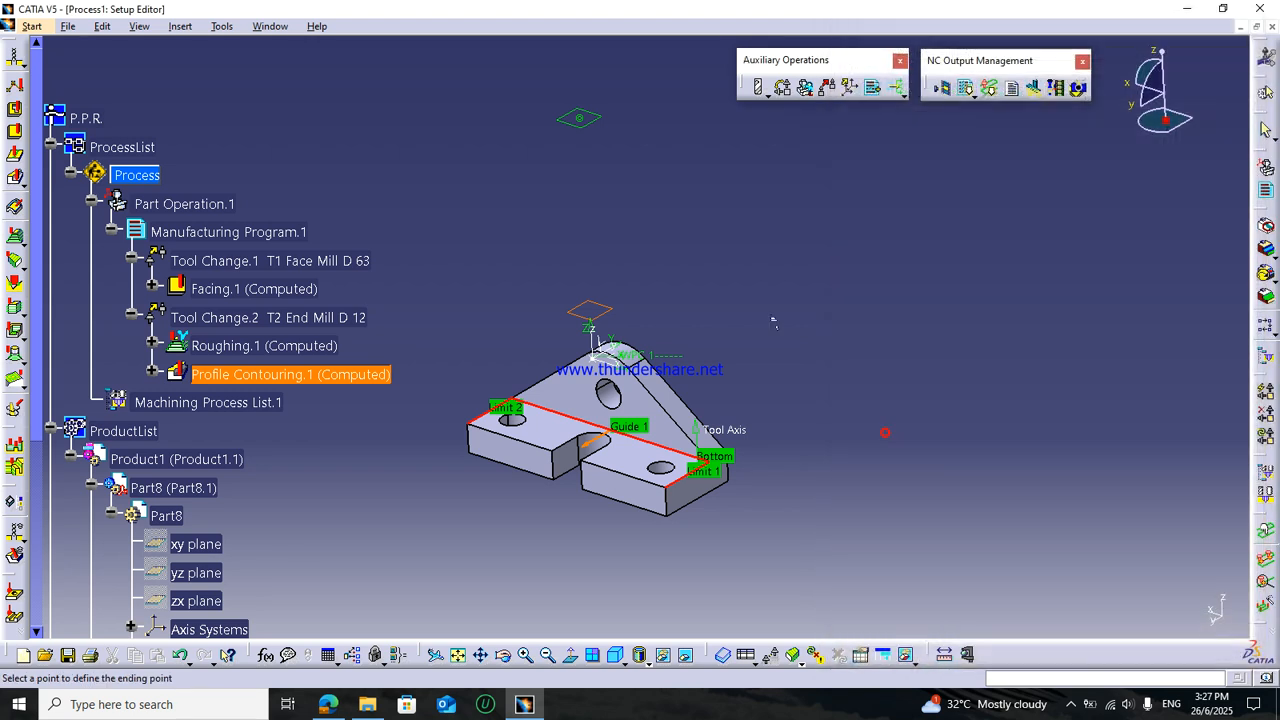
pyautogui.click(588, 121)
pyautogui.click(1016, 378)
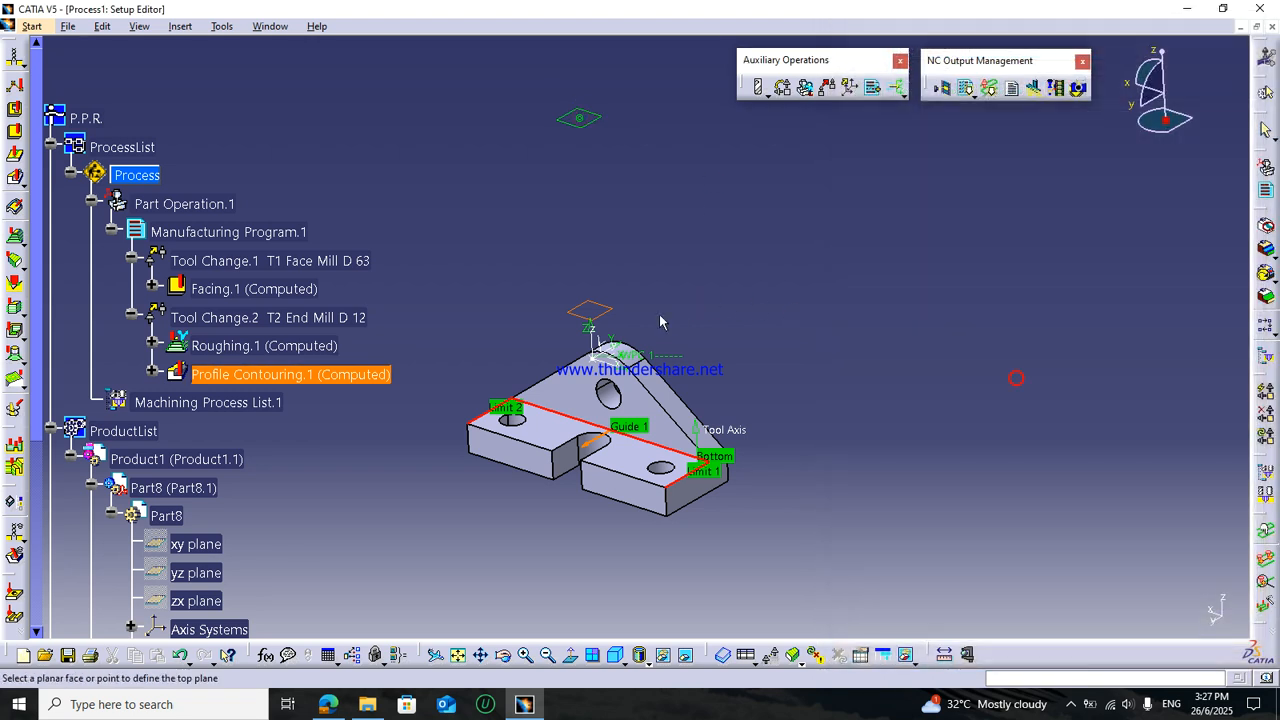
pyautogui.click(614, 314)
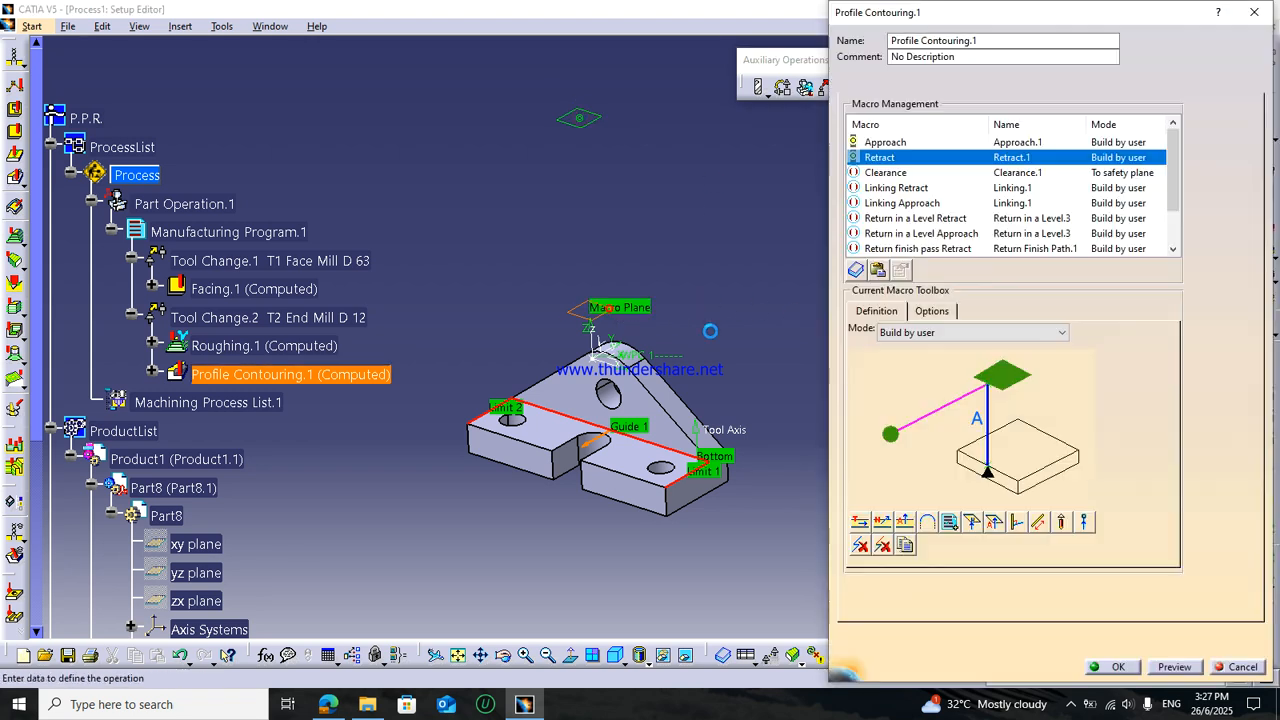
# - Set the feedrate of the point motion to RAPID in both the retract and the approach macros
pyautogui.rightClick(934, 418)
pyautogui.moveTo(995, 441)
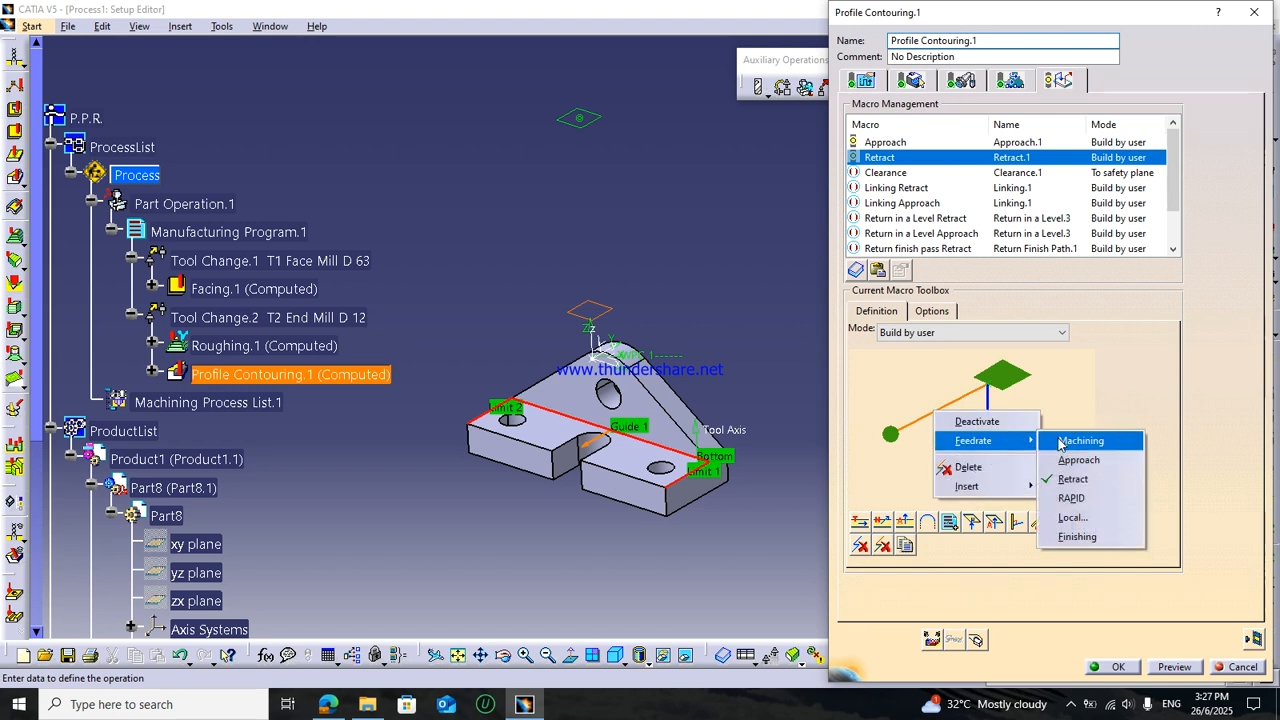
pyautogui.click(1078, 497)
pyautogui.click(876, 142)
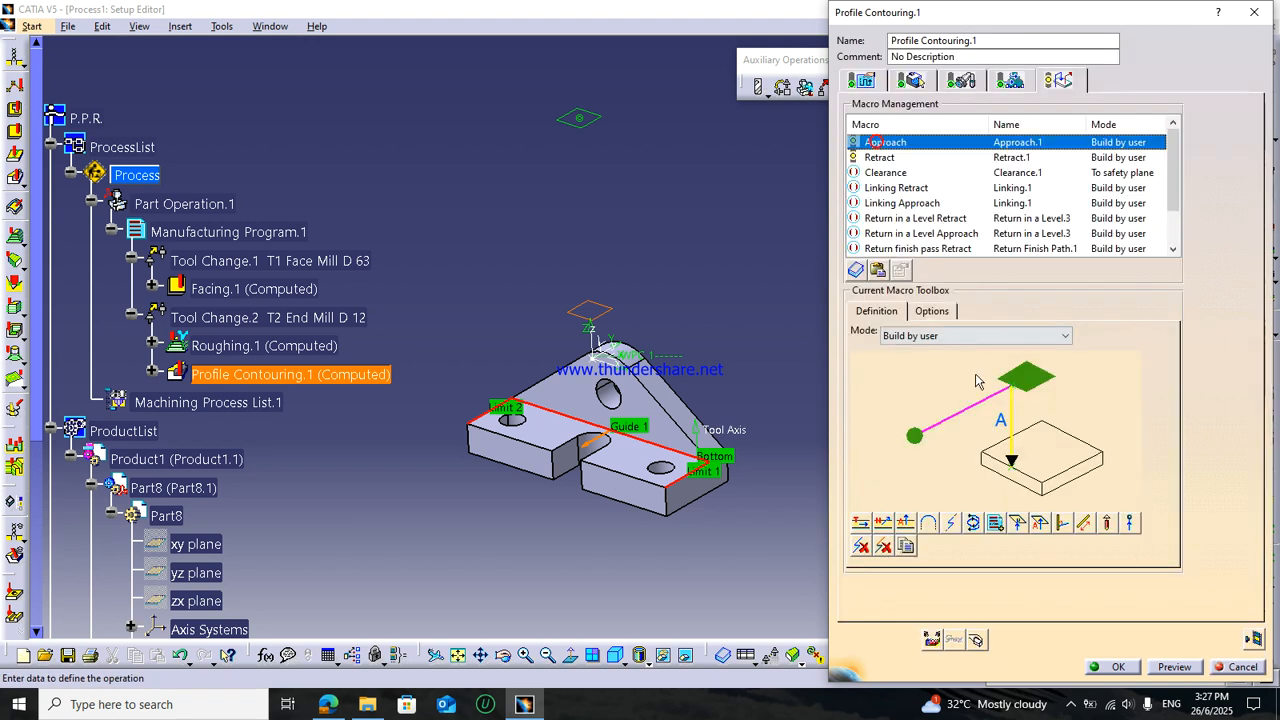
pyautogui.rightClick(968, 411)
pyautogui.moveTo(1025, 445)
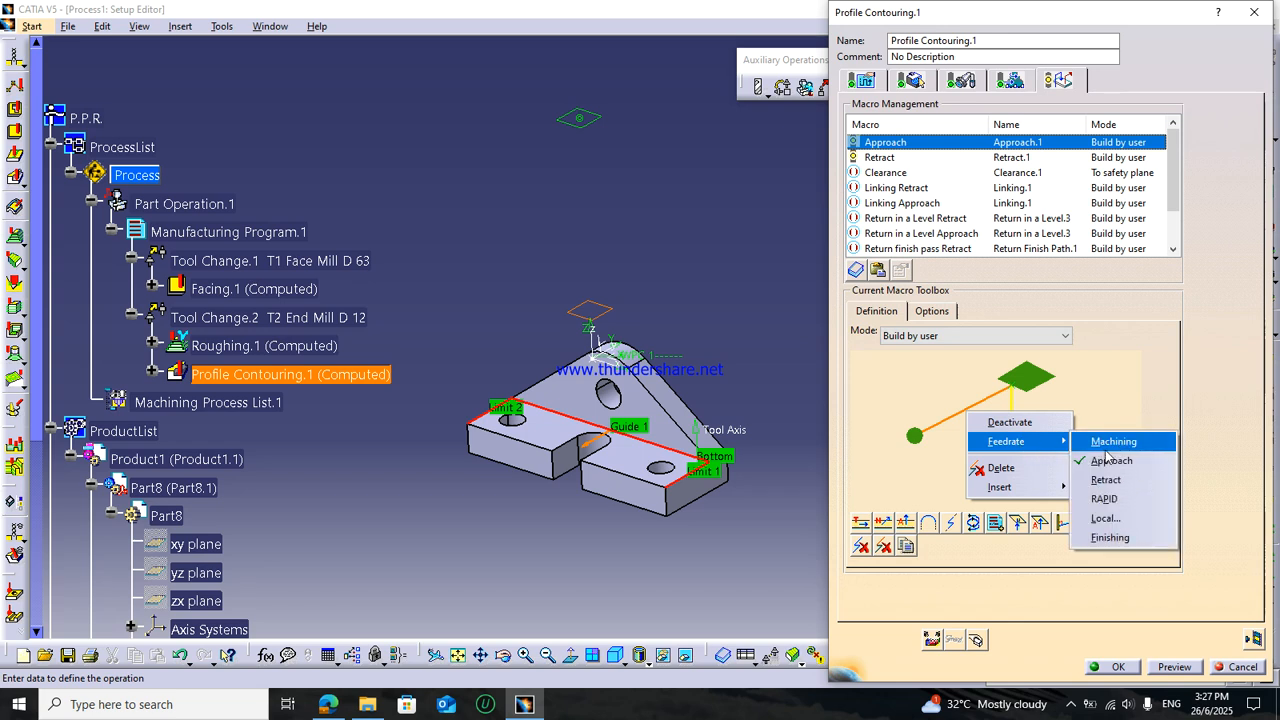
pyautogui.click(1128, 498)
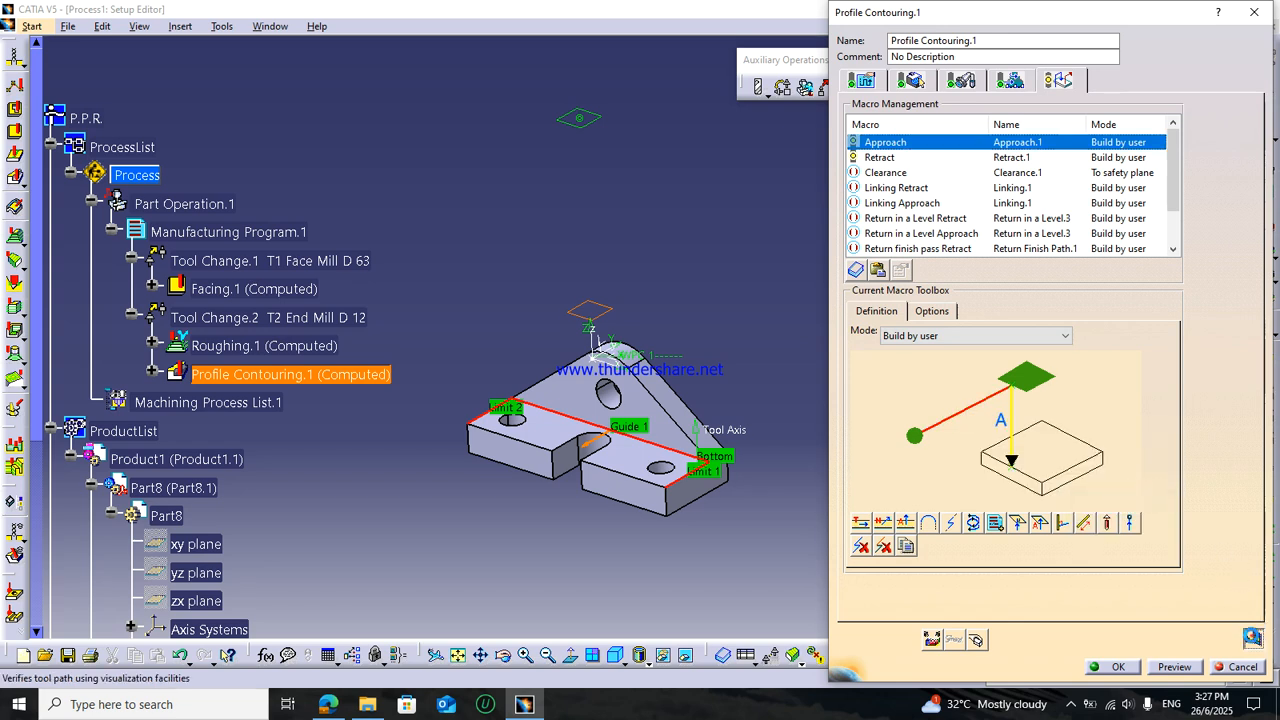
# - Compute and replay the profile contouring tool path to check its approach and retract motions
pyautogui.click(1252, 637)
pyautogui.moveTo(665, 415); pyautogui.dragTo(675, 460, button='middle')
pyautogui.click(1102, 276)
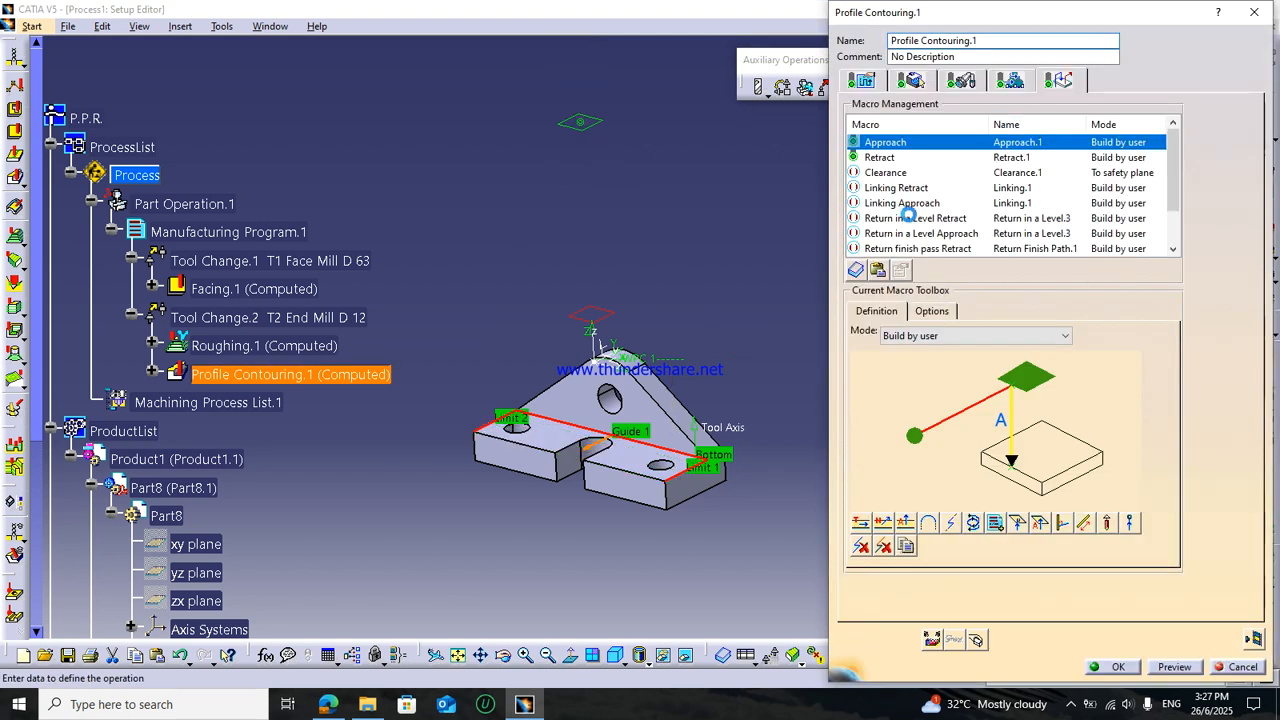
# - Activate the Return in a Level Retract and Approach macros and add an axial motion to a plane to each
pyautogui.rightClick(909, 215)
pyautogui.click(941, 223)
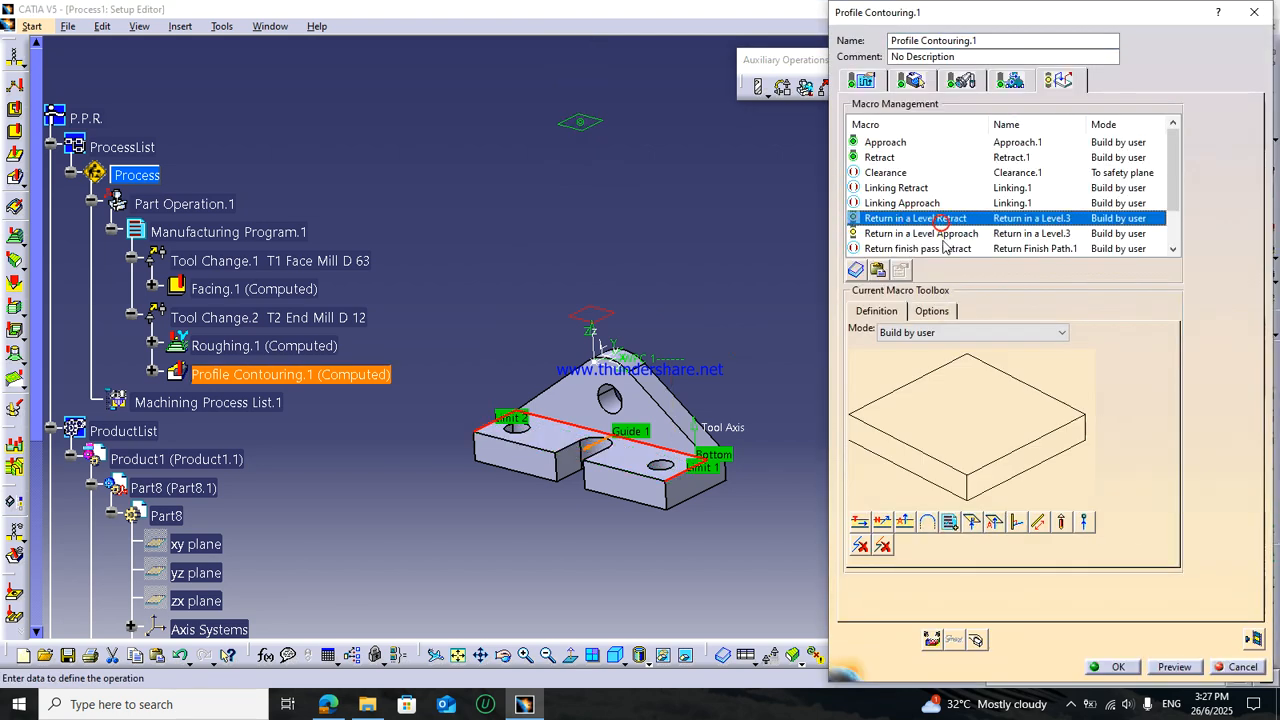
pyautogui.click(993, 524)
pyautogui.click(908, 233)
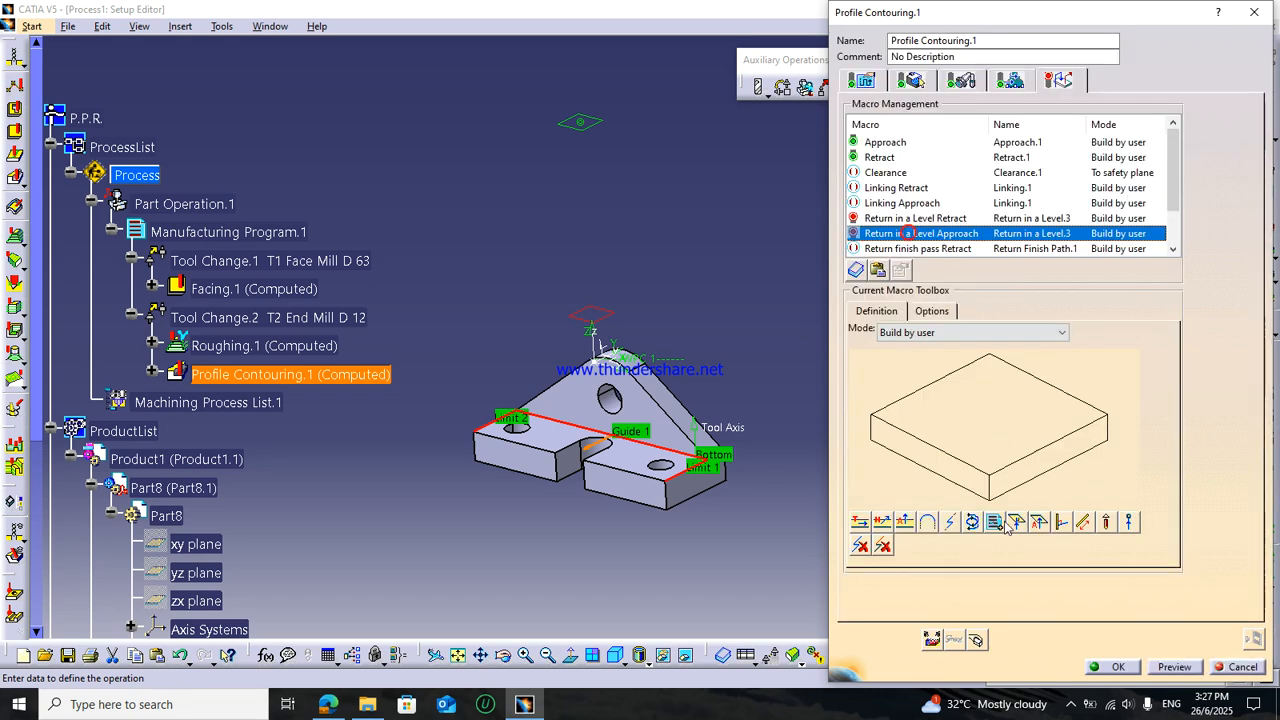
pyautogui.click(1036, 523)
# - Assign the safety plane as the top plane of both Return in a Level macros, approach and retract
pyautogui.click(984, 382)
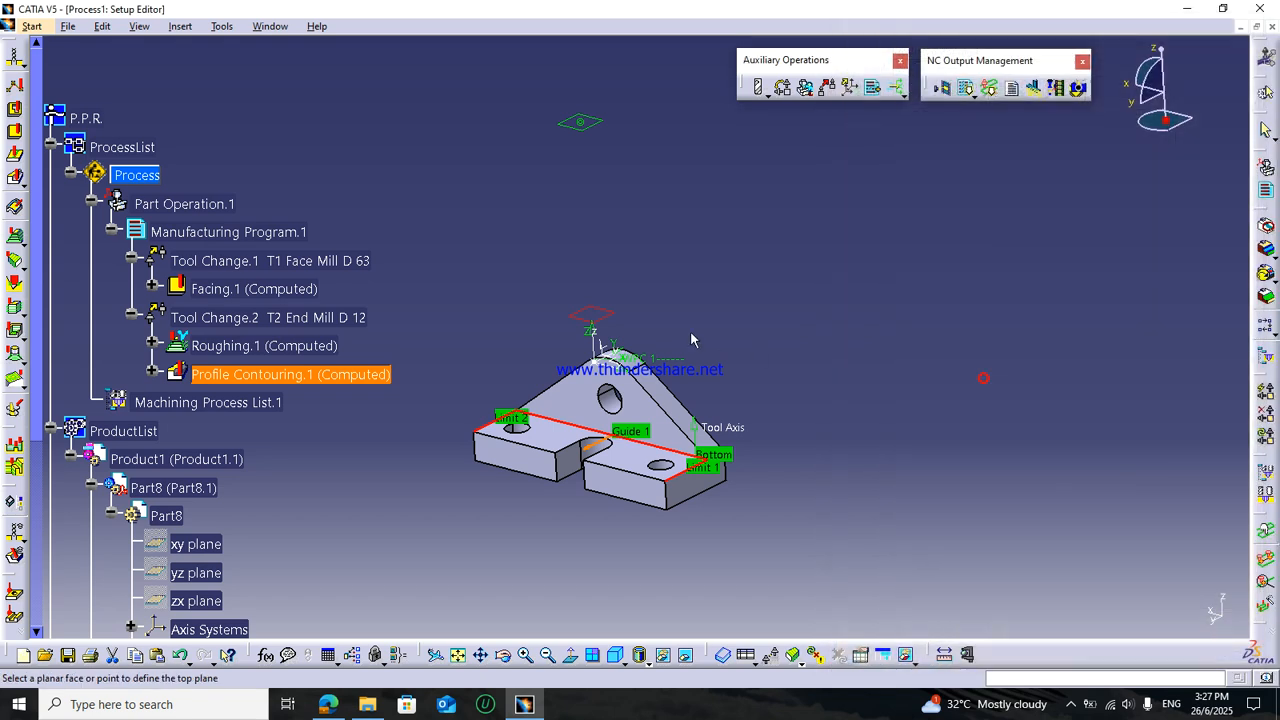
pyautogui.click(615, 320)
pyautogui.click(935, 218)
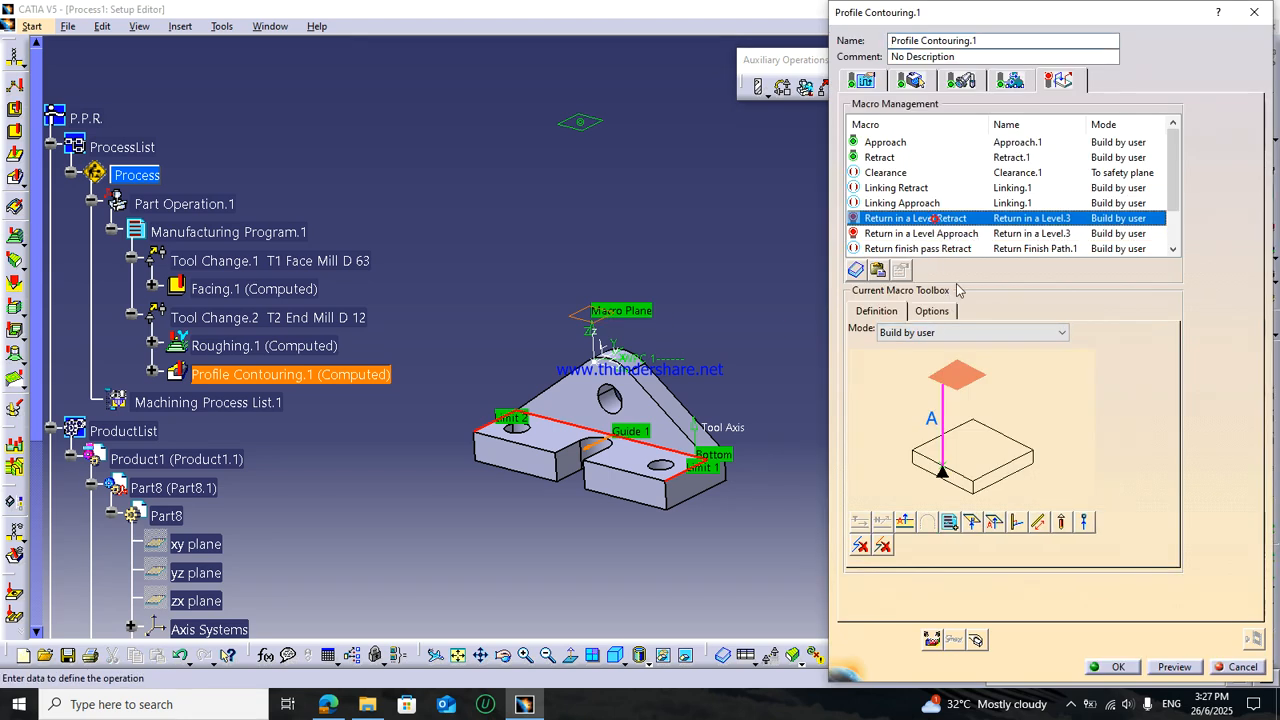
pyautogui.click(950, 385)
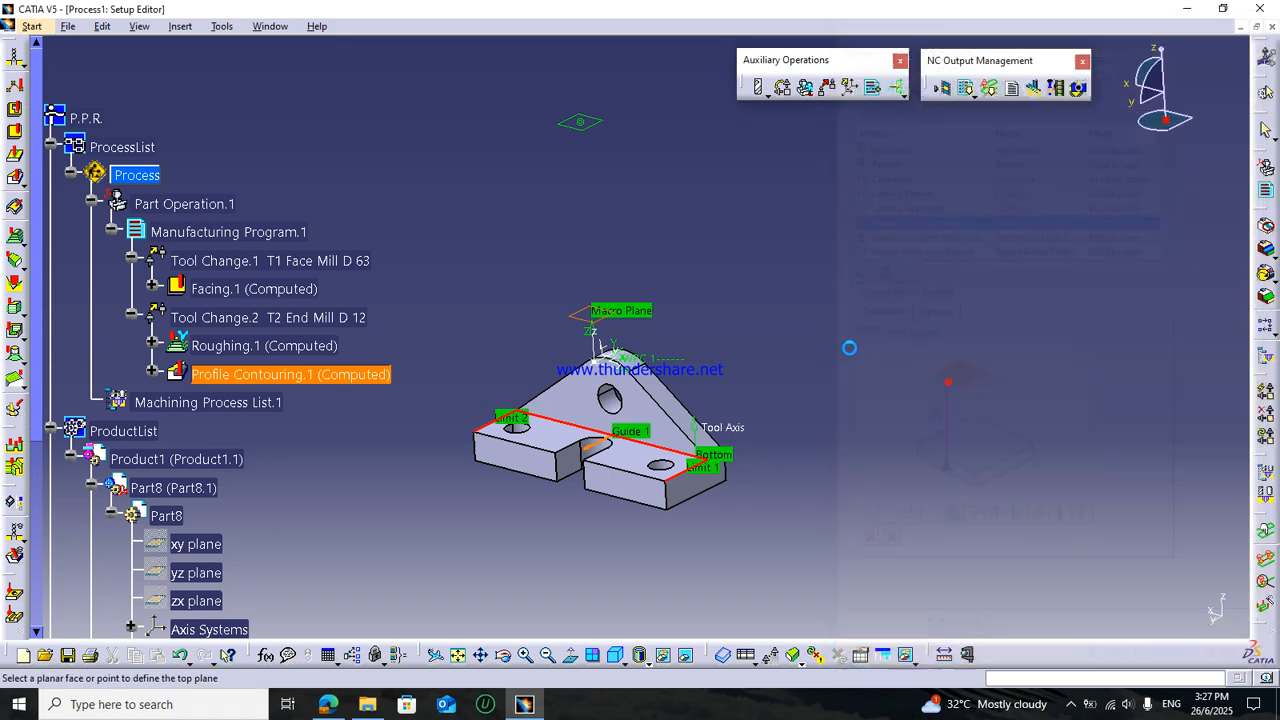
pyautogui.click(571, 315)
# - Recompute the profile contouring with the level return motions and run its material removal video simulation, replaying it at the slowest speed
pyautogui.click(1254, 638)
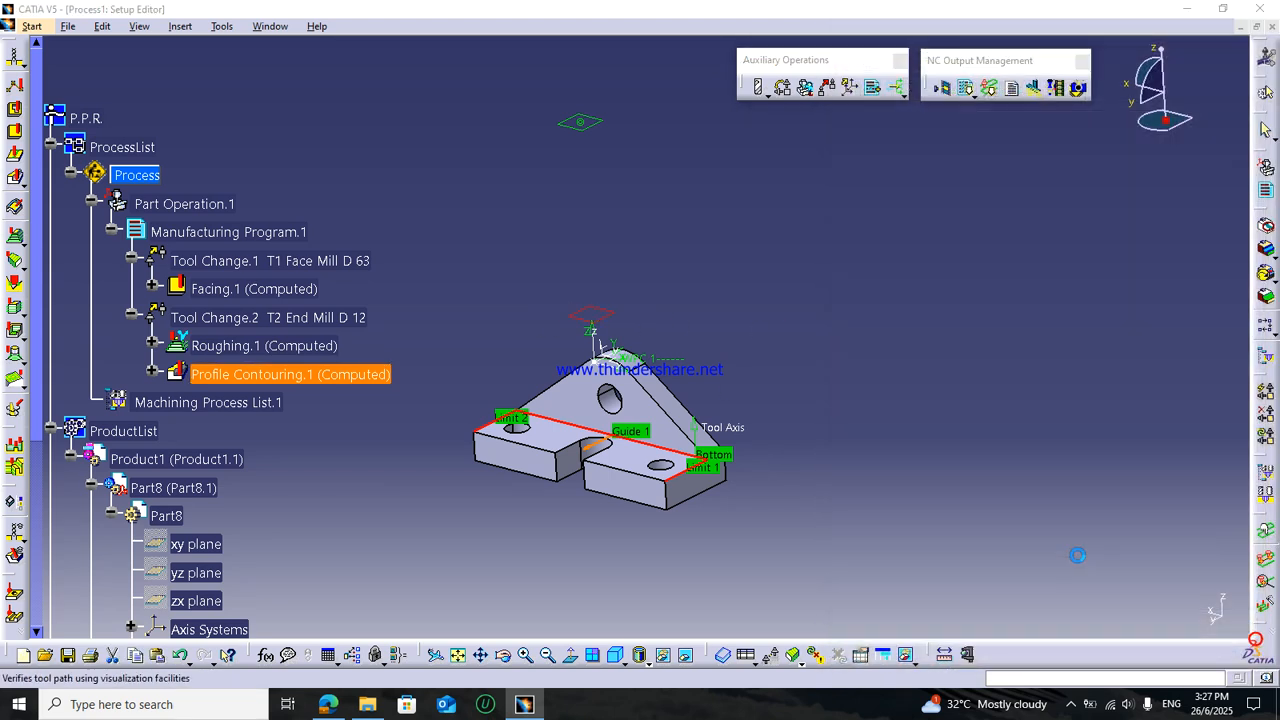
pyautogui.moveTo(850, 490); pyautogui.dragTo(858, 493, button='middle')
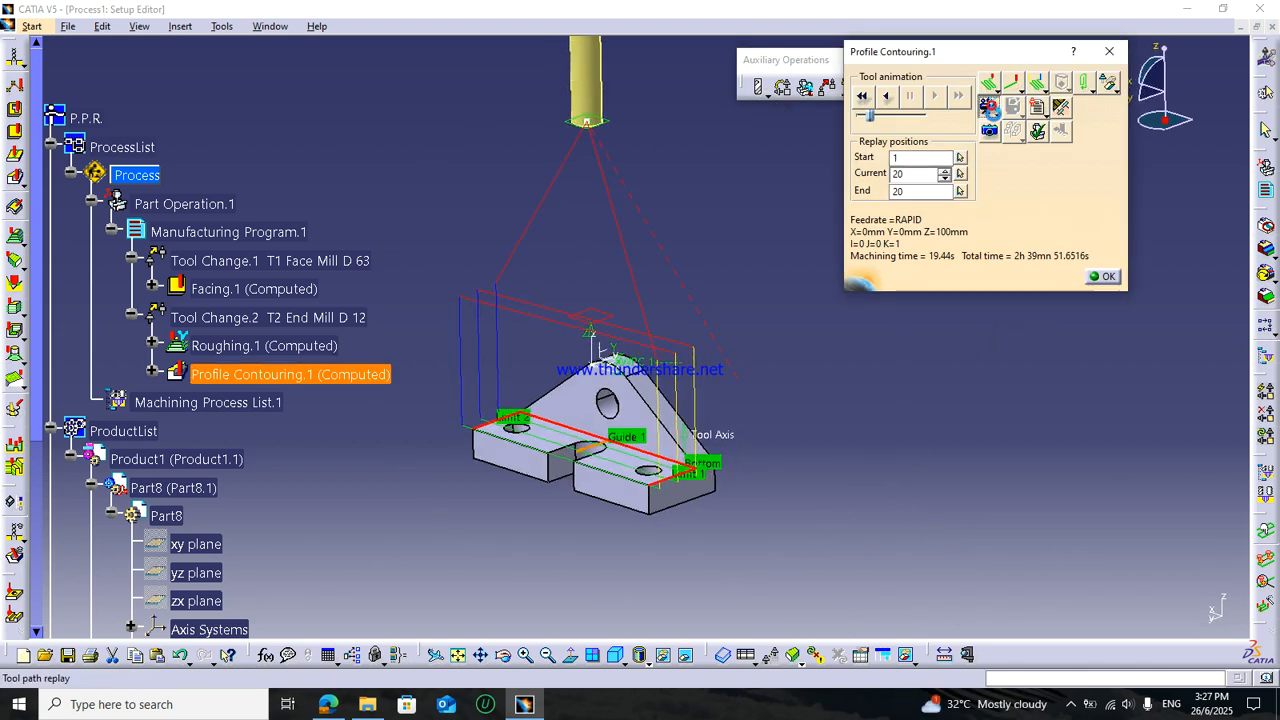
pyautogui.click(990, 107)
pyautogui.click(936, 96)
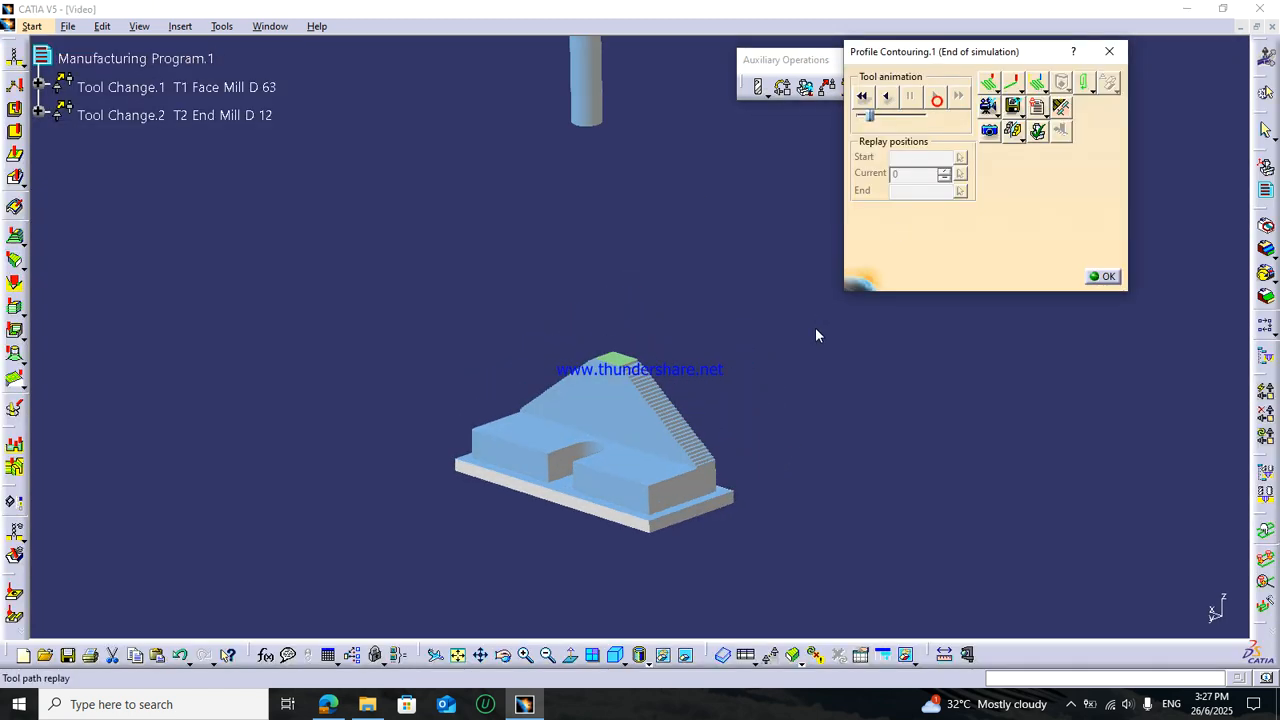
pyautogui.moveTo(870, 118); pyautogui.dragTo(830, 118)
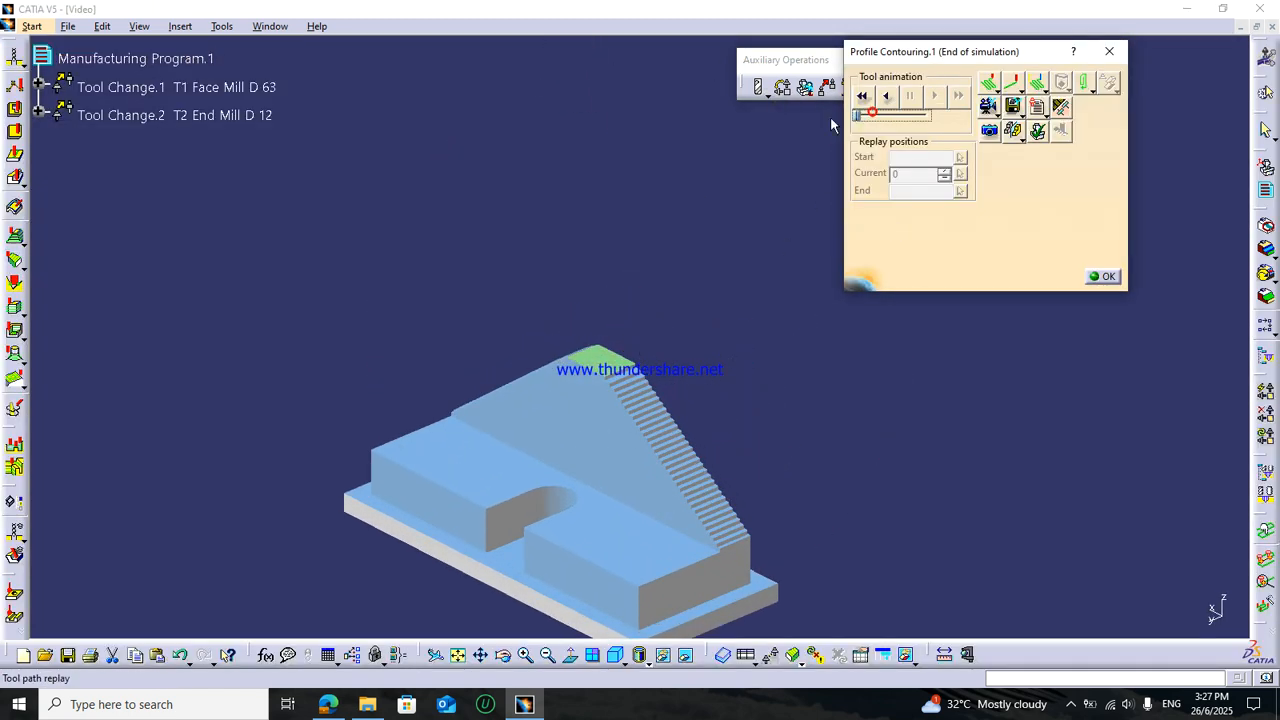
pyautogui.click(866, 97)
pyautogui.click(928, 98)
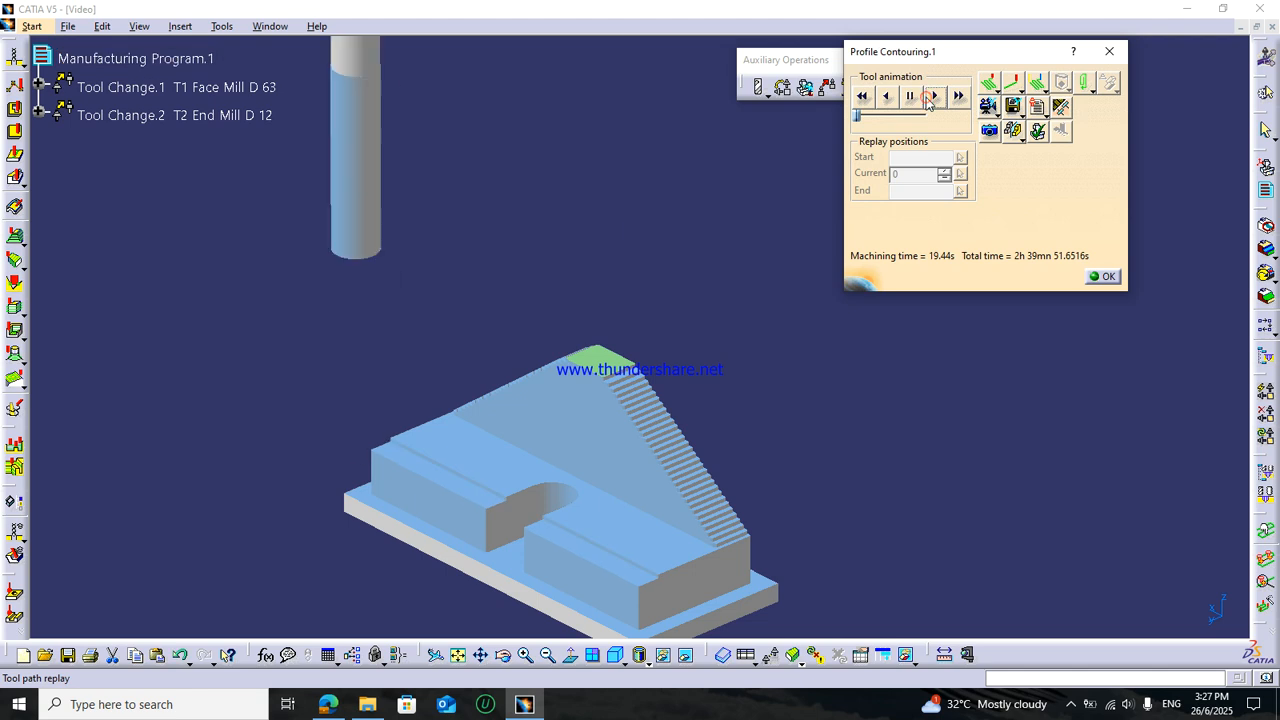
pyautogui.moveTo(536, 406); pyautogui.dragTo(590, 410, button='middle')
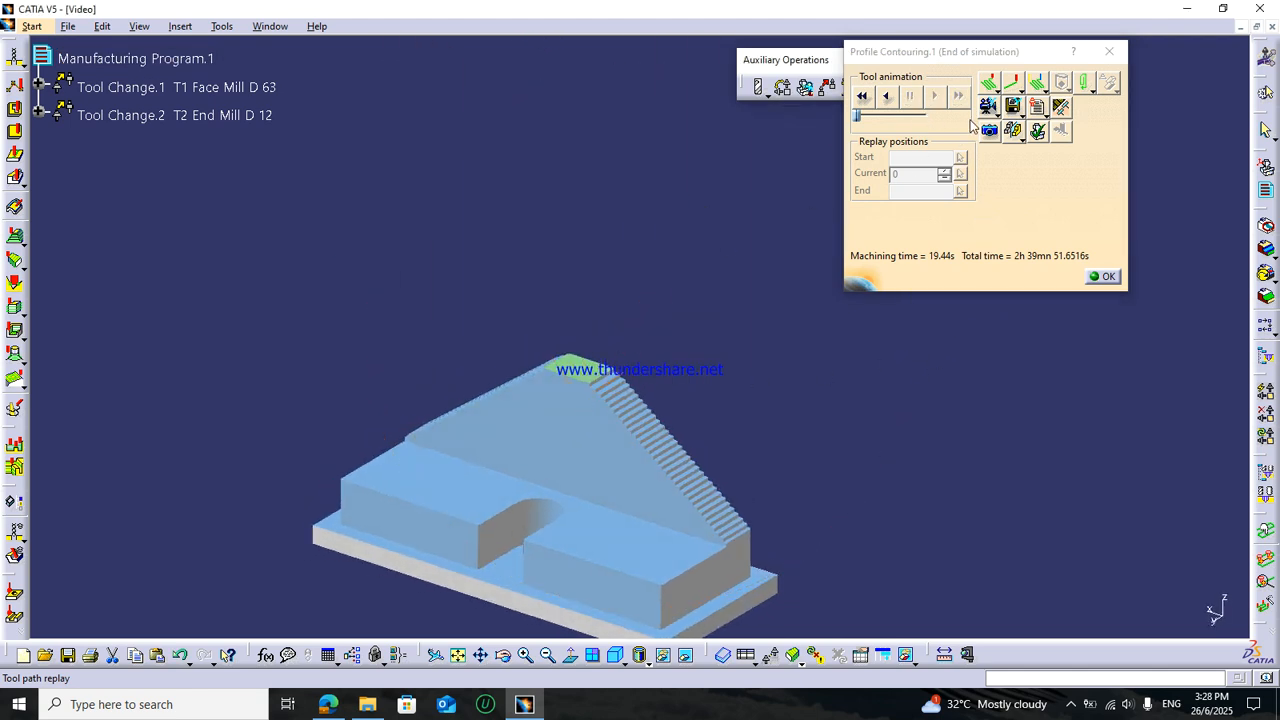
# - Store the video simulation result and close the tool path replay
pyautogui.click(1012, 108)
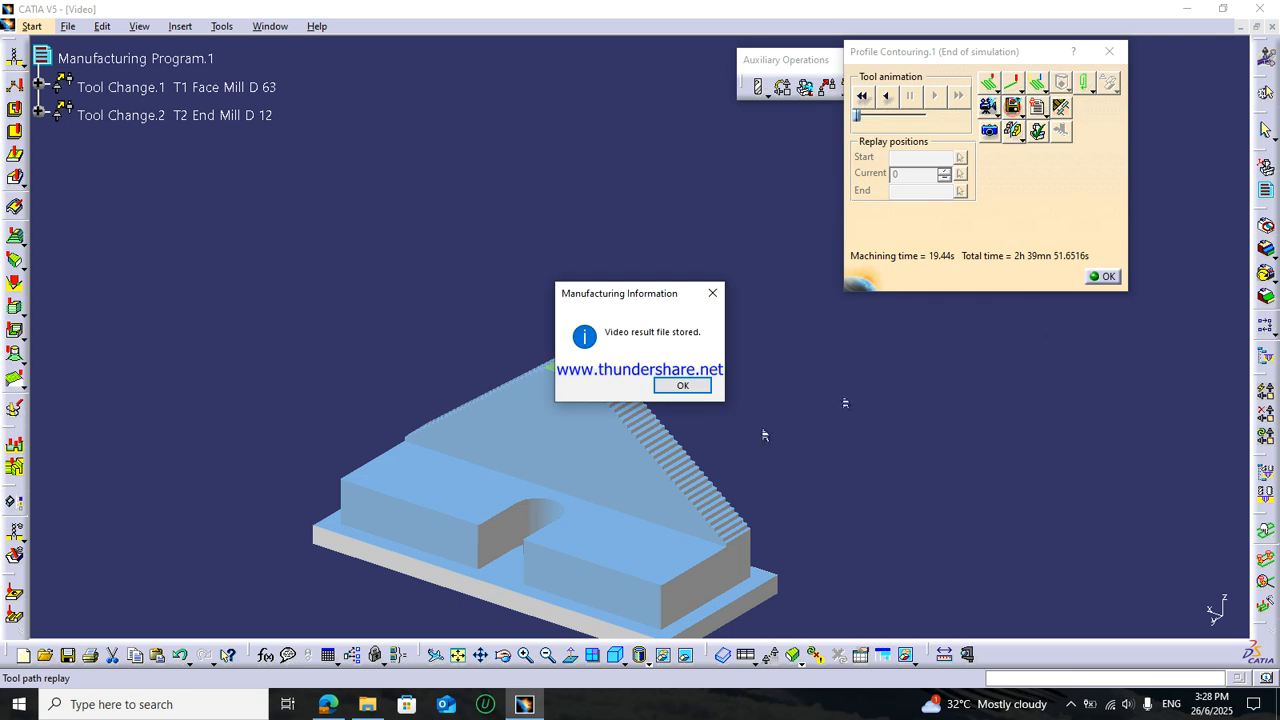
pyautogui.click(681, 387)
pyautogui.click(1104, 277)
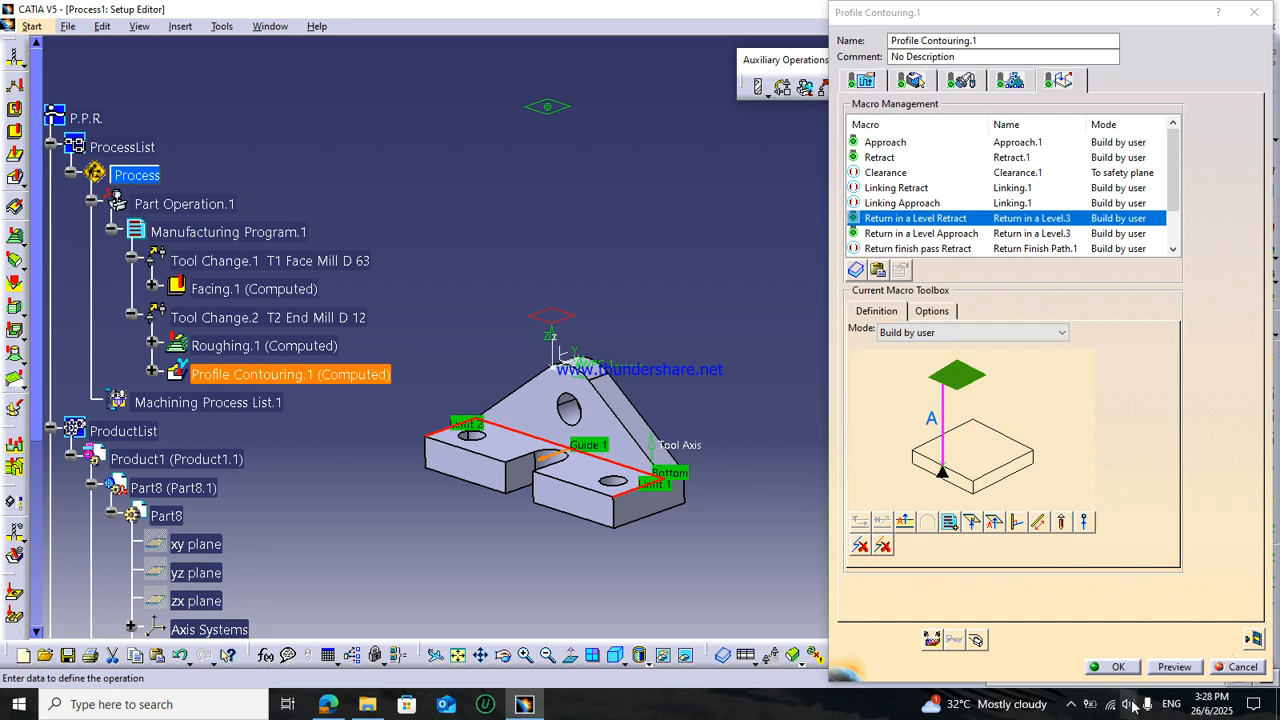
pyautogui.click(1071, 704)
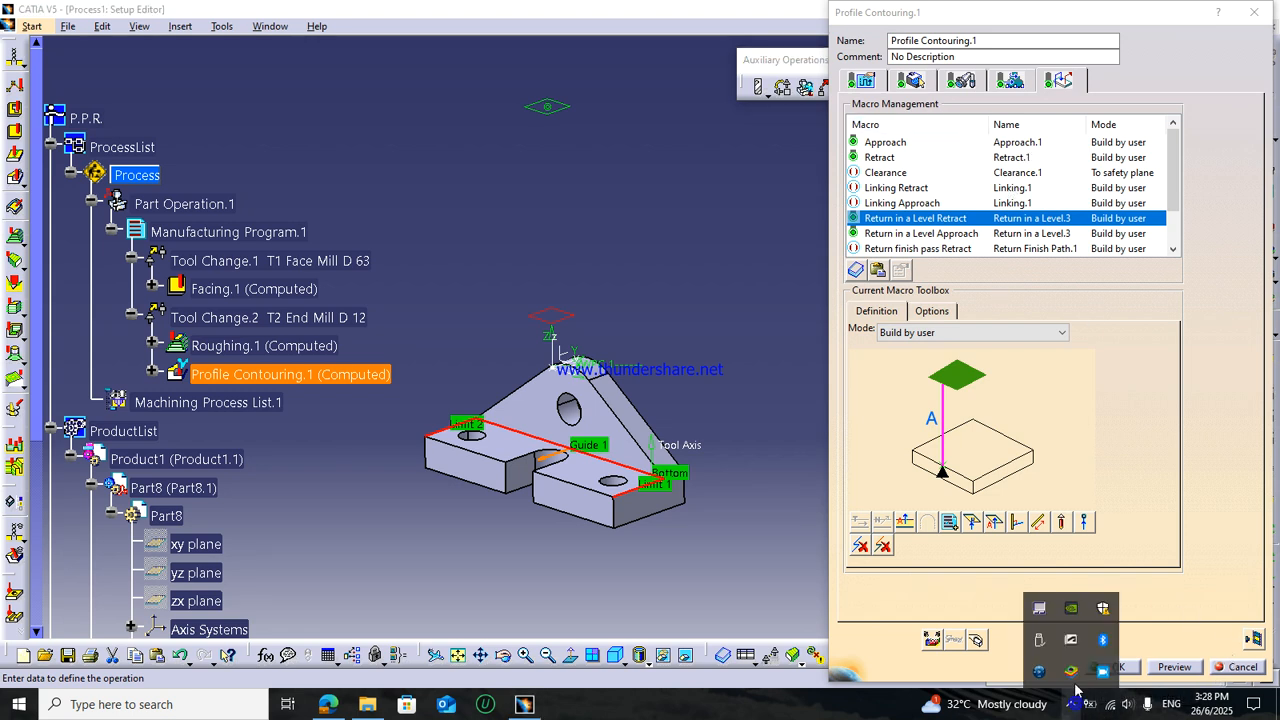
pyautogui.rightClick(1103, 674)
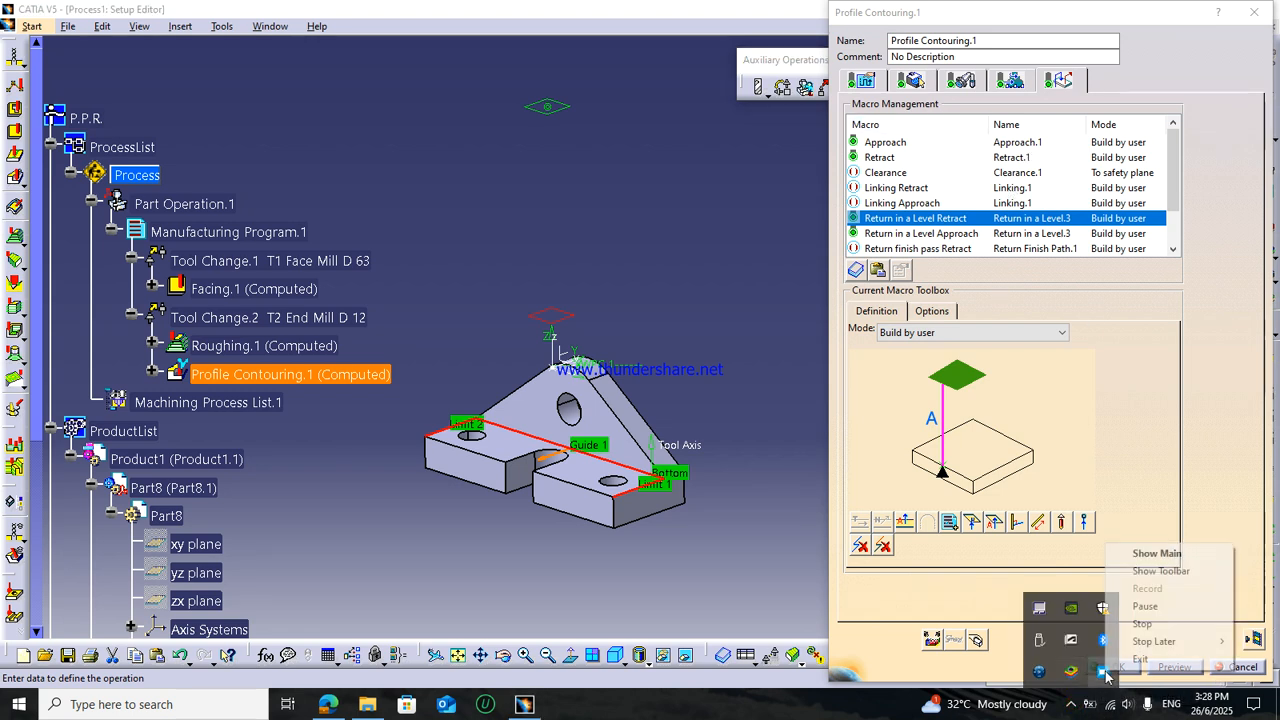